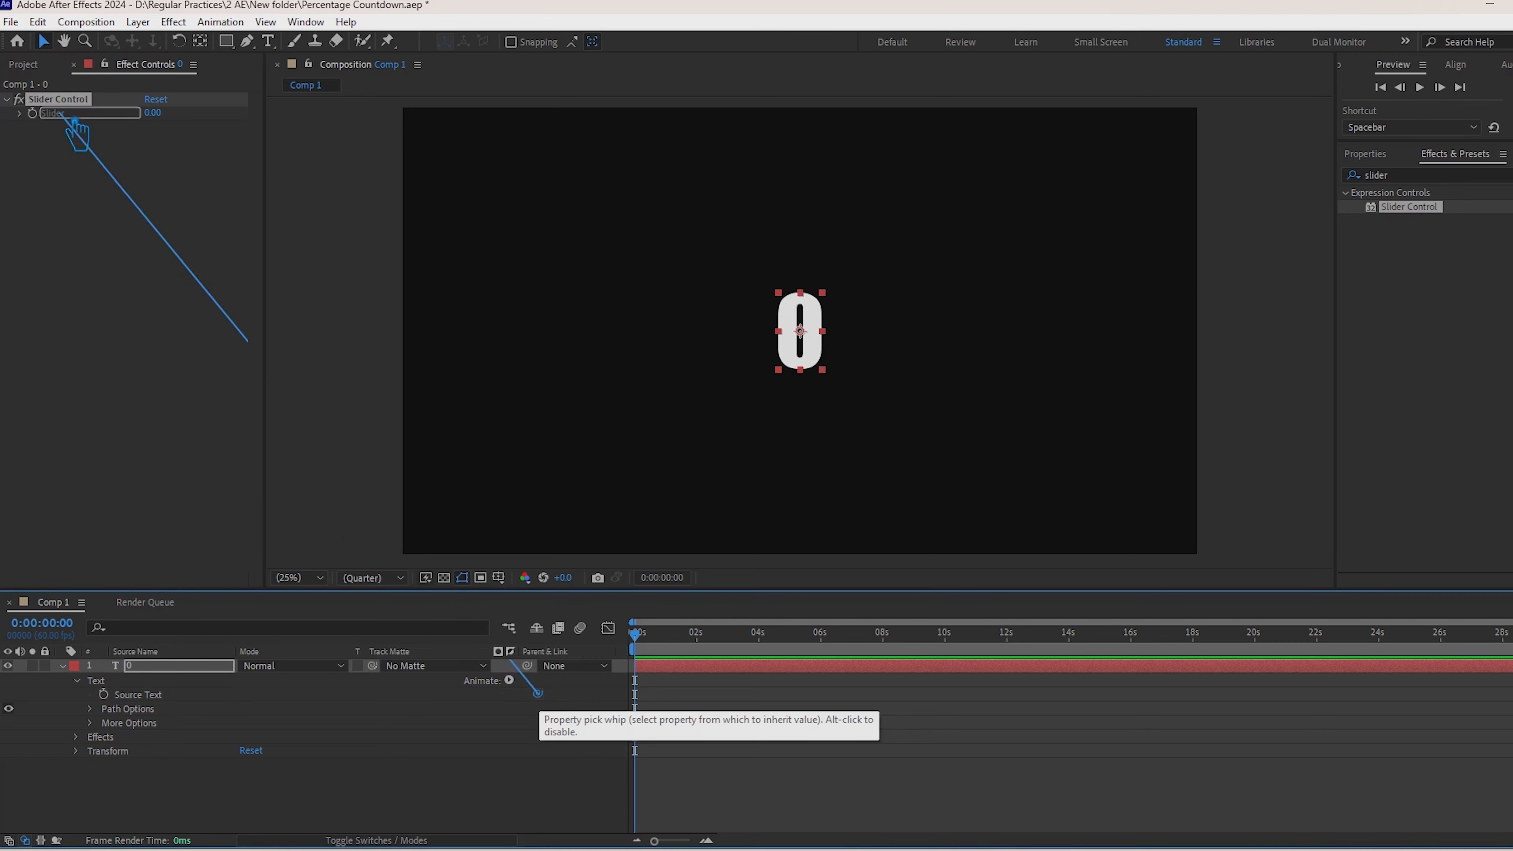
Step: Enable an expression on the text layer's Source Text and link it to the Slider Control's Slider property
{"action": "key", "text": "ctrl+z"}
{"action": "left_click", "coordinate": [103, 694], "text": "alt"}
{"action": "left_click_drag", "start_coordinate": [538, 694], "coordinate": [63, 118]}
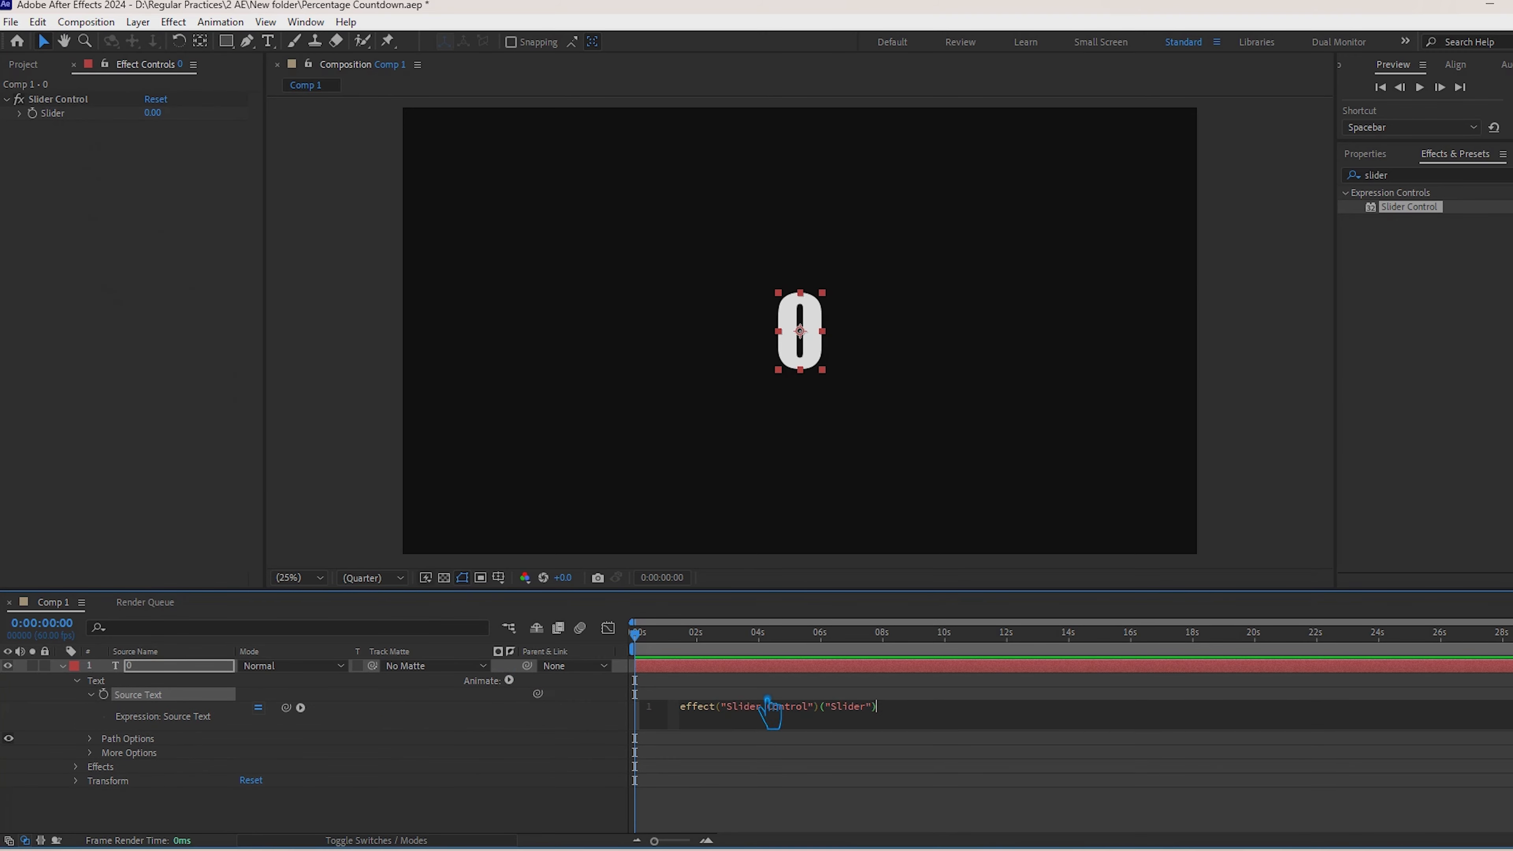
Step: Edit the Source Text expression to Math.round(effect("Slider Control")("Slider"))+"%"
{"action": "type", "text": "Mat"}
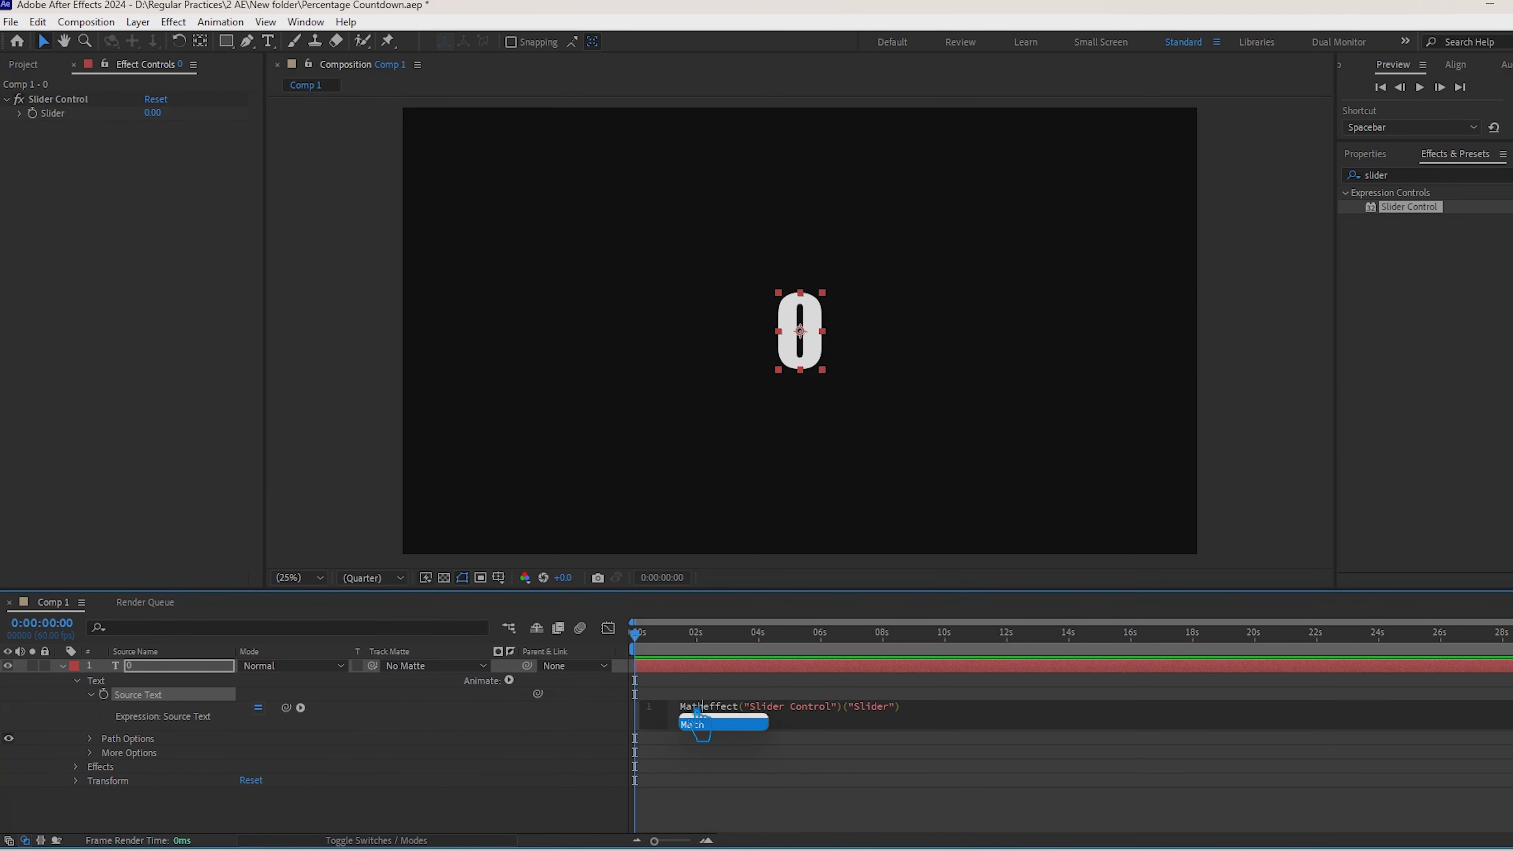
{"action": "type", "text": "h.round"}
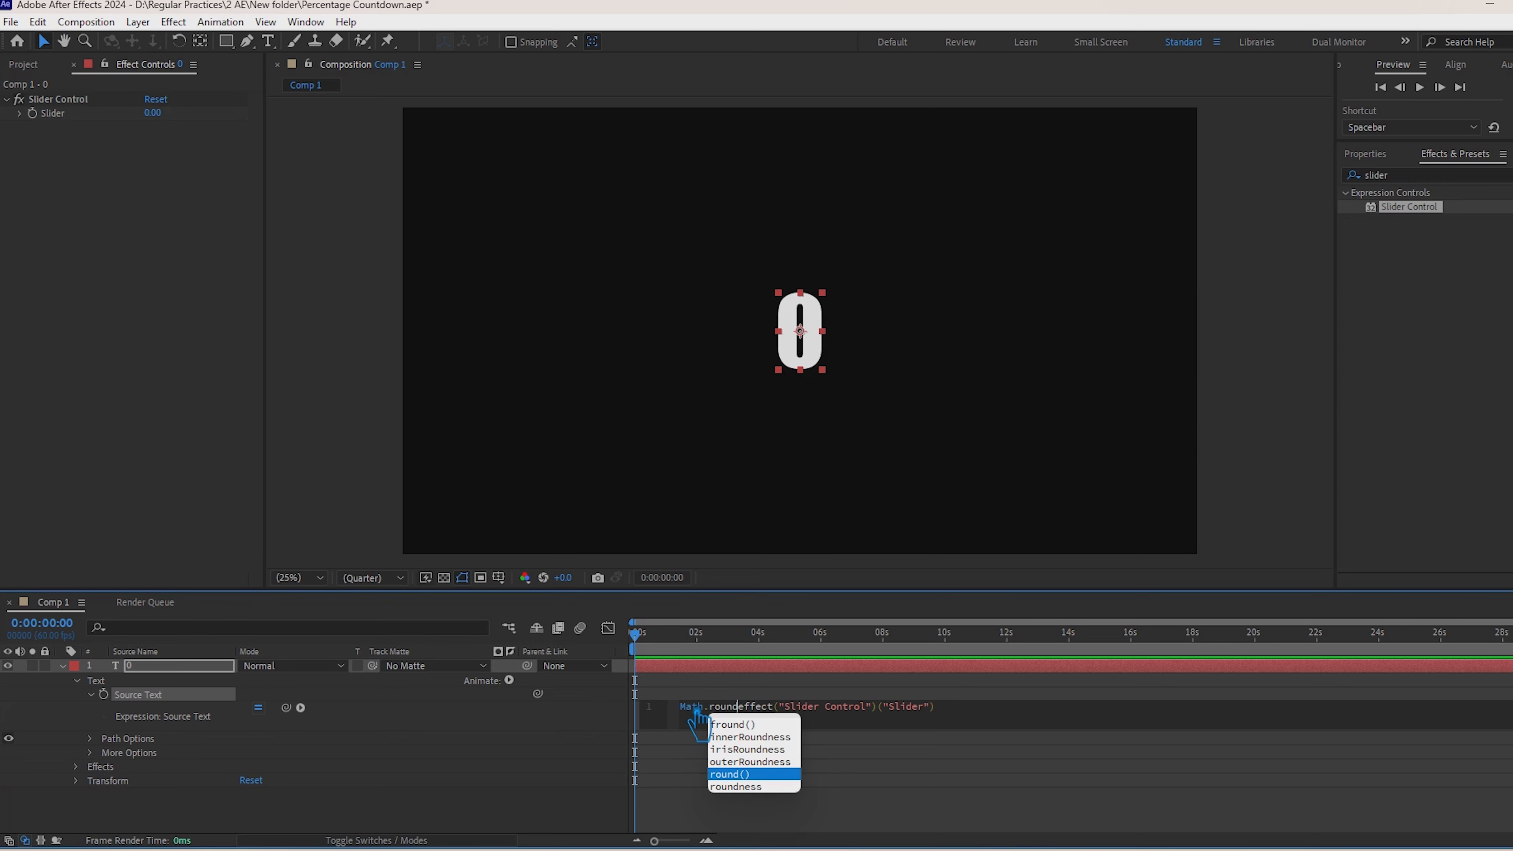
{"action": "key", "text": "Escape"}
{"action": "type", "text": "("}
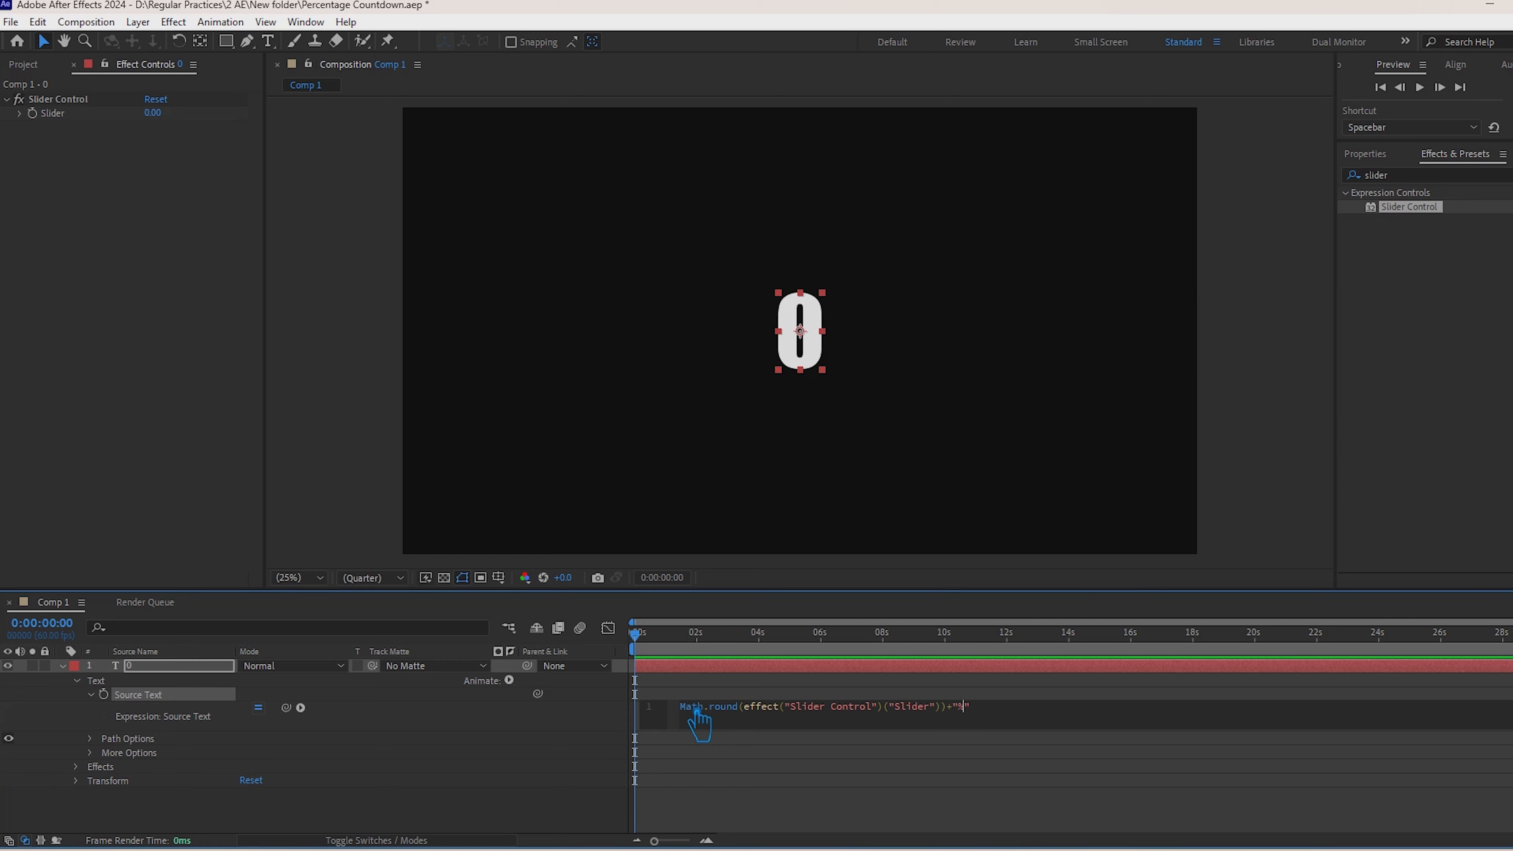
{"action": "left_click", "coordinate": [750, 795]}
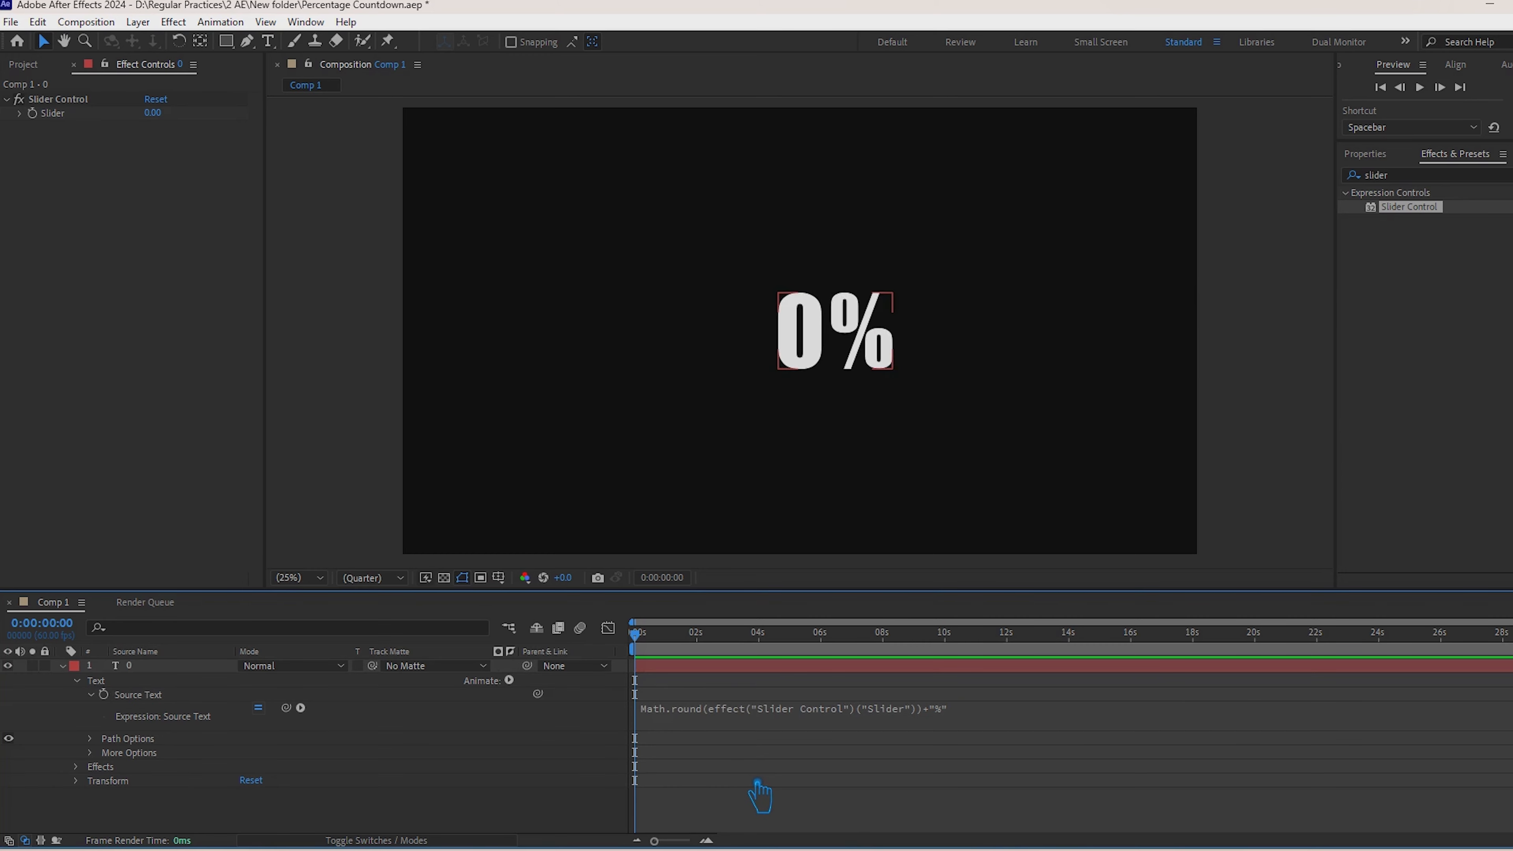
Step: Center the text layer's anchor point on its content and center the layer in the composition
{"action": "left_click", "coordinate": [703, 678]}
{"action": "key", "text": "ctrl+alt+Home"}
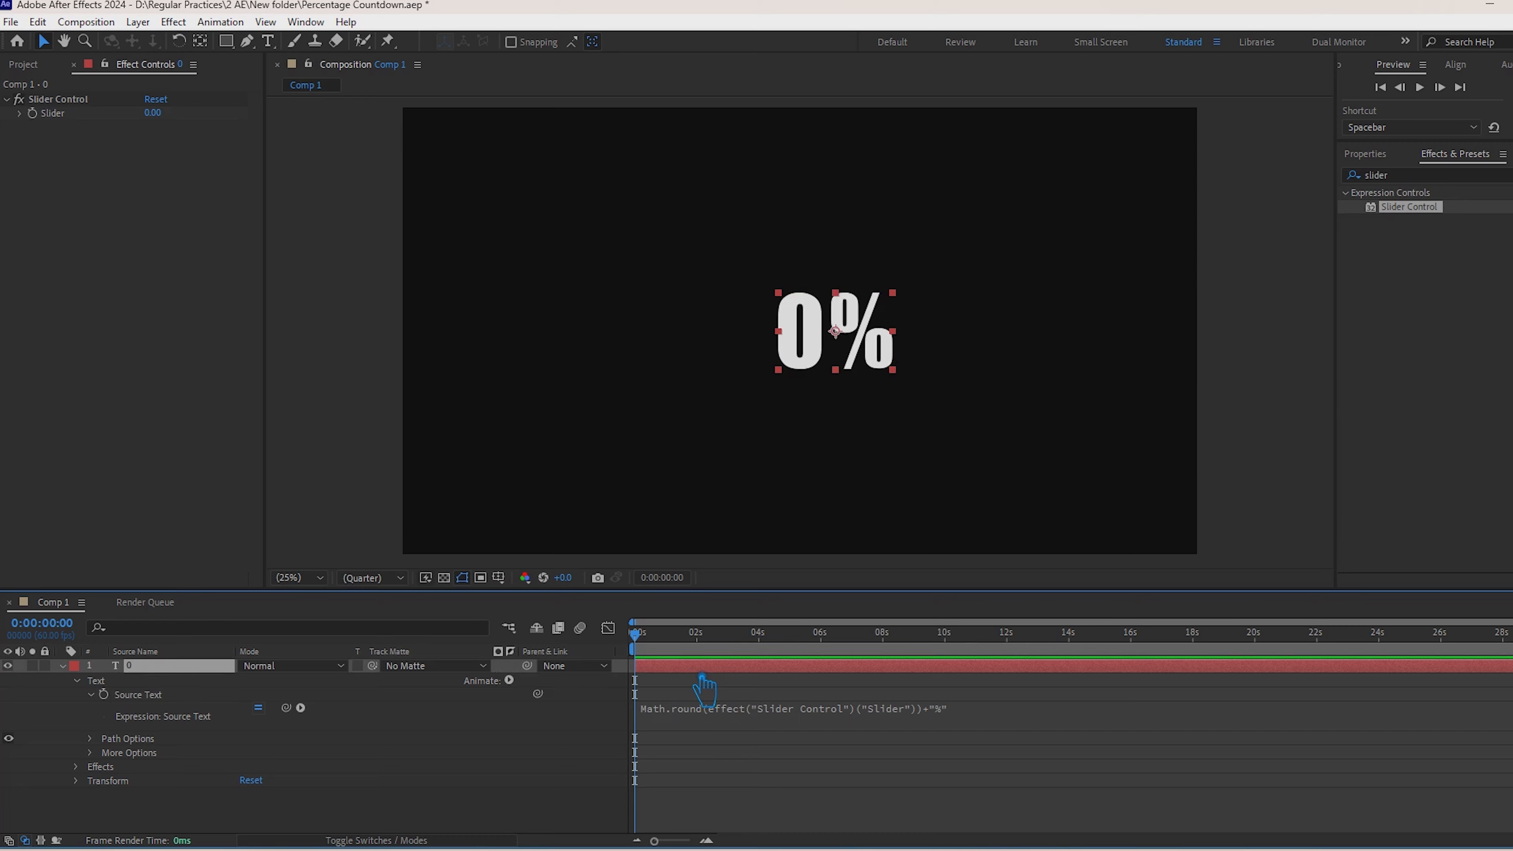
{"action": "key", "text": "ctrl+Home"}
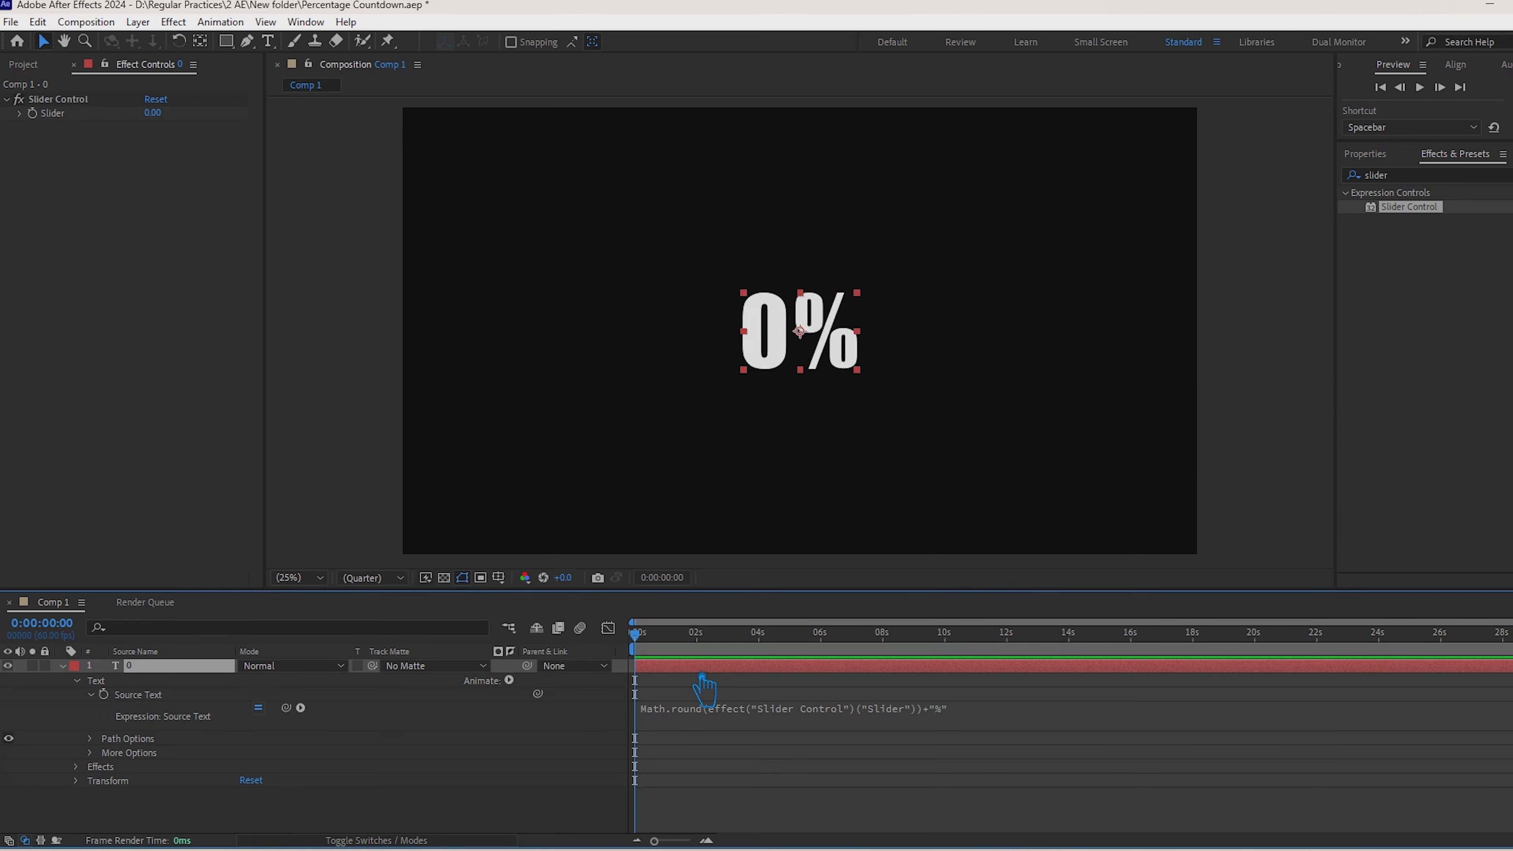
{"action": "left_click", "coordinate": [1469, 67]}
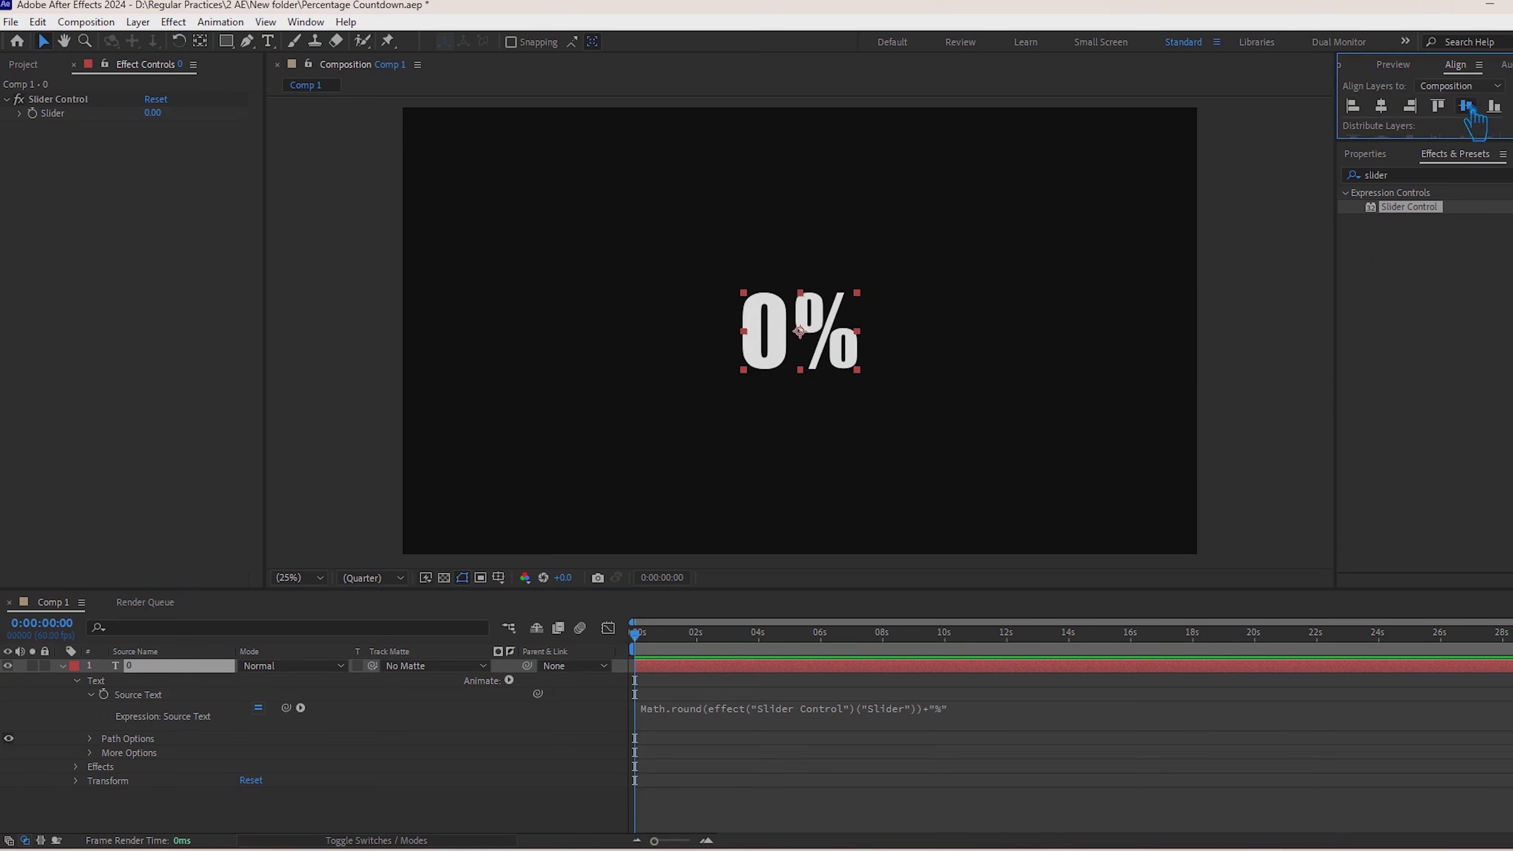
{"action": "left_click", "coordinate": [624, 365]}
{"action": "left_click", "coordinate": [819, 343]}
Step: Keyframe the Slider at 0 on the first frame and at 100 on the last frame, 0:00:29:59
{"action": "left_click", "coordinate": [63, 666]}
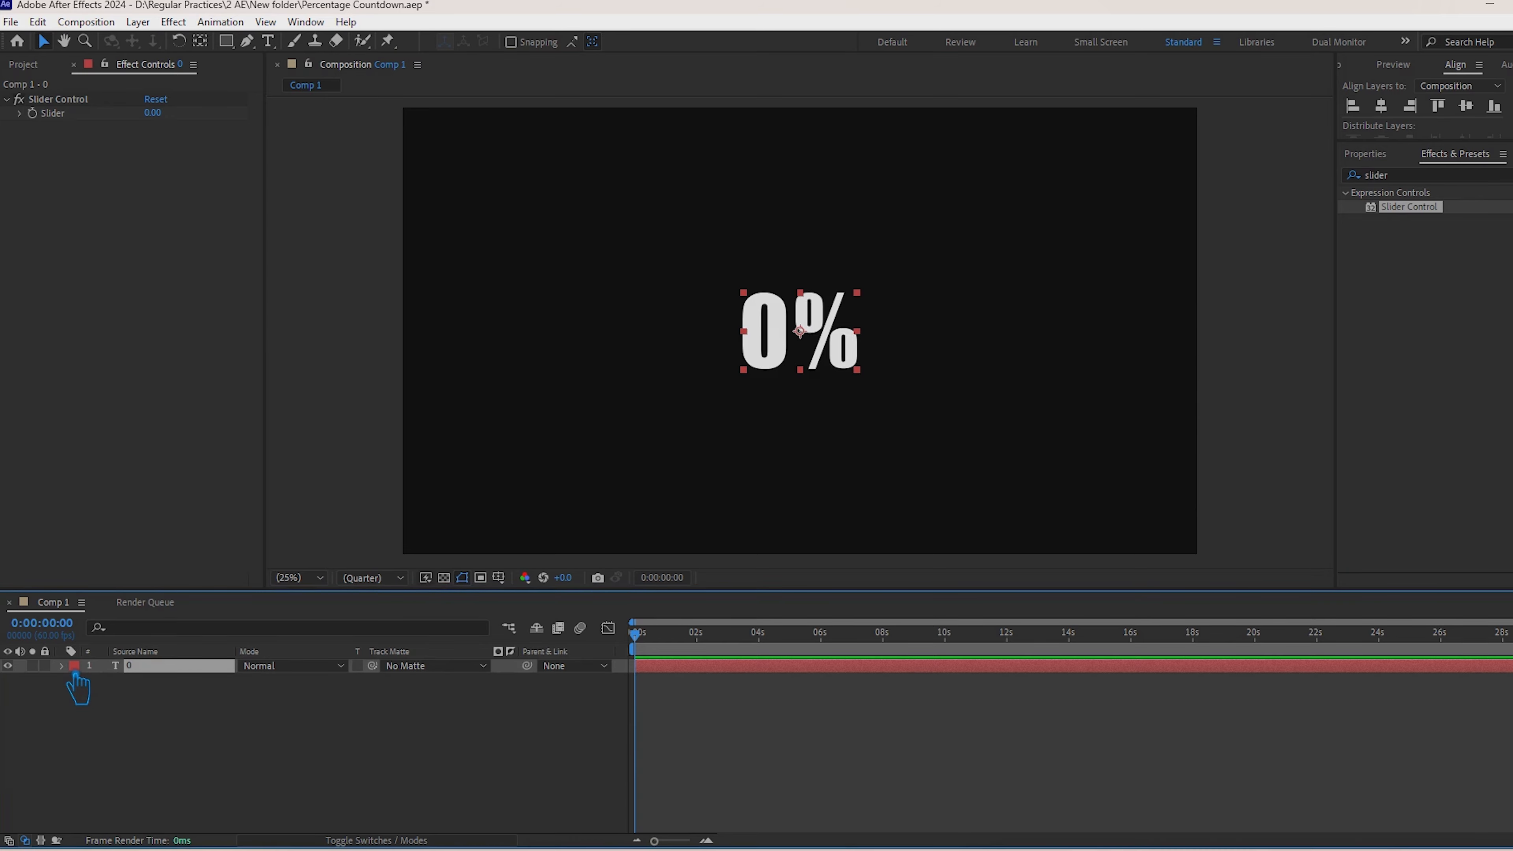
{"action": "left_click", "coordinate": [63, 667]}
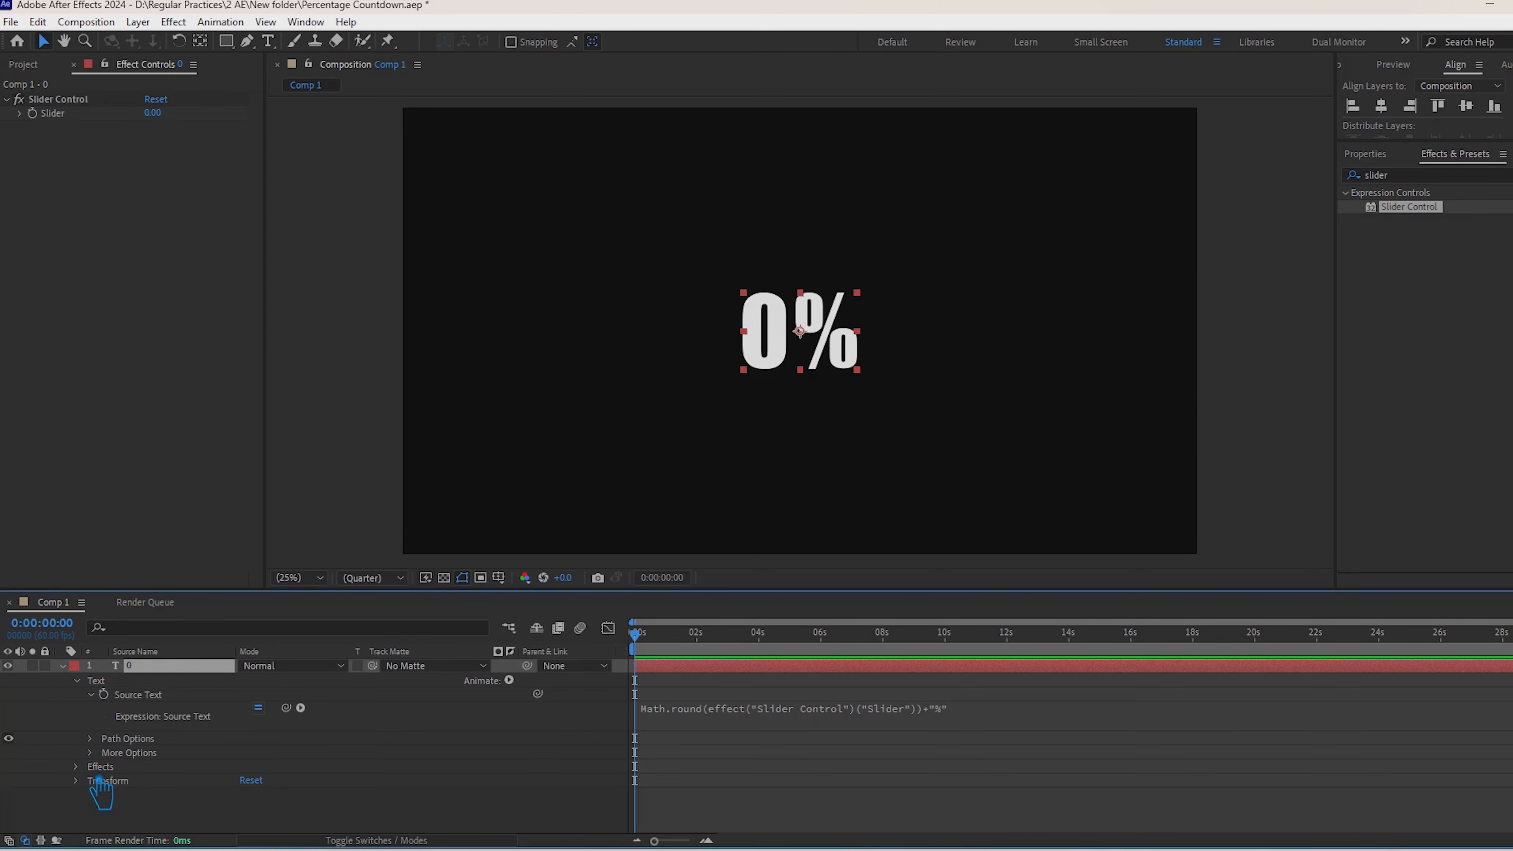
{"action": "left_click", "coordinate": [58, 99]}
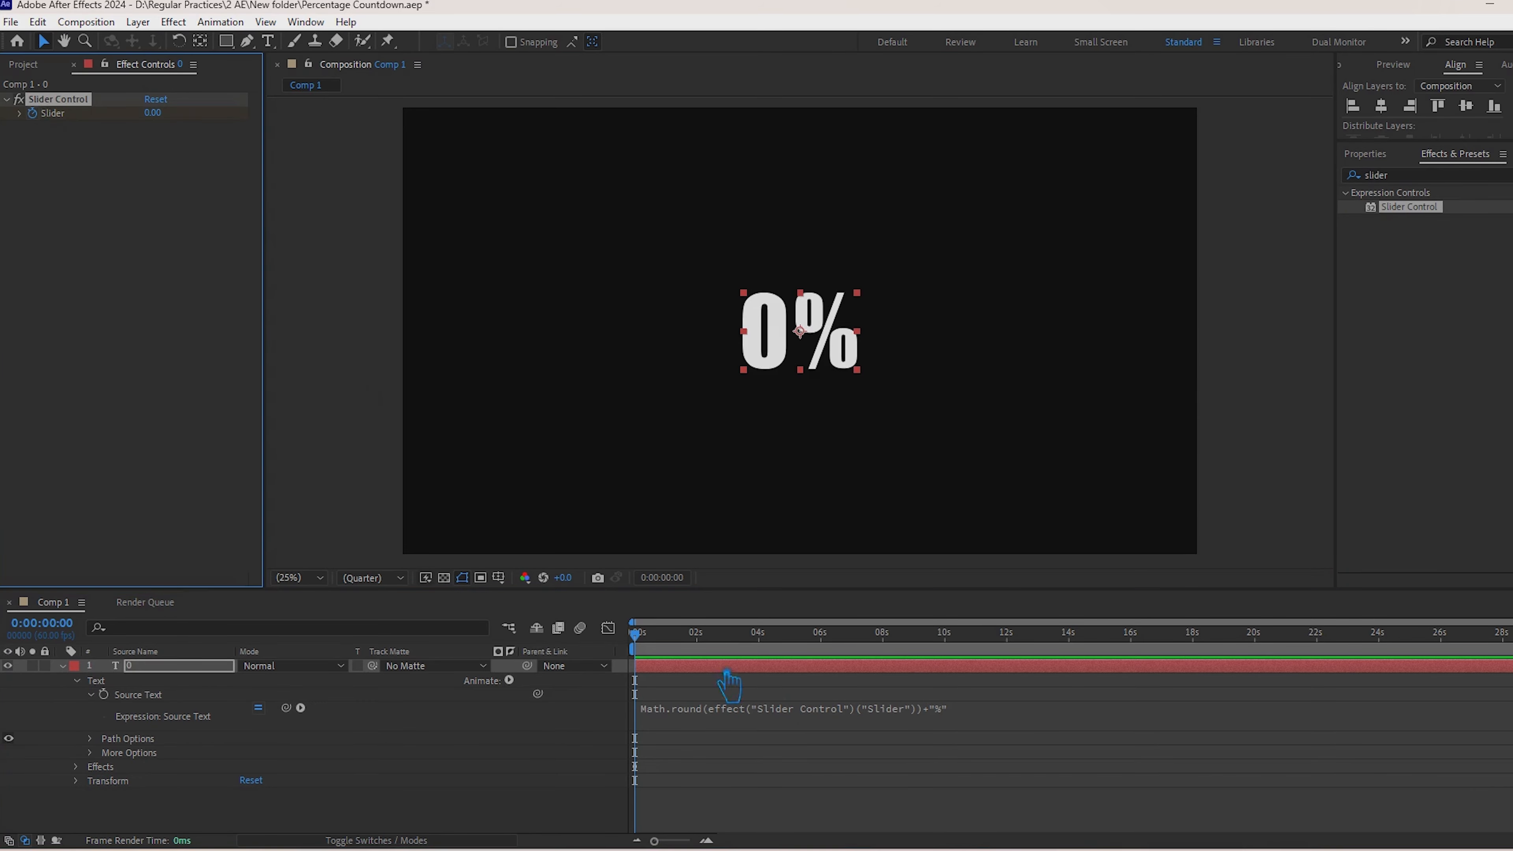
{"action": "left_click", "coordinate": [1203, 636]}
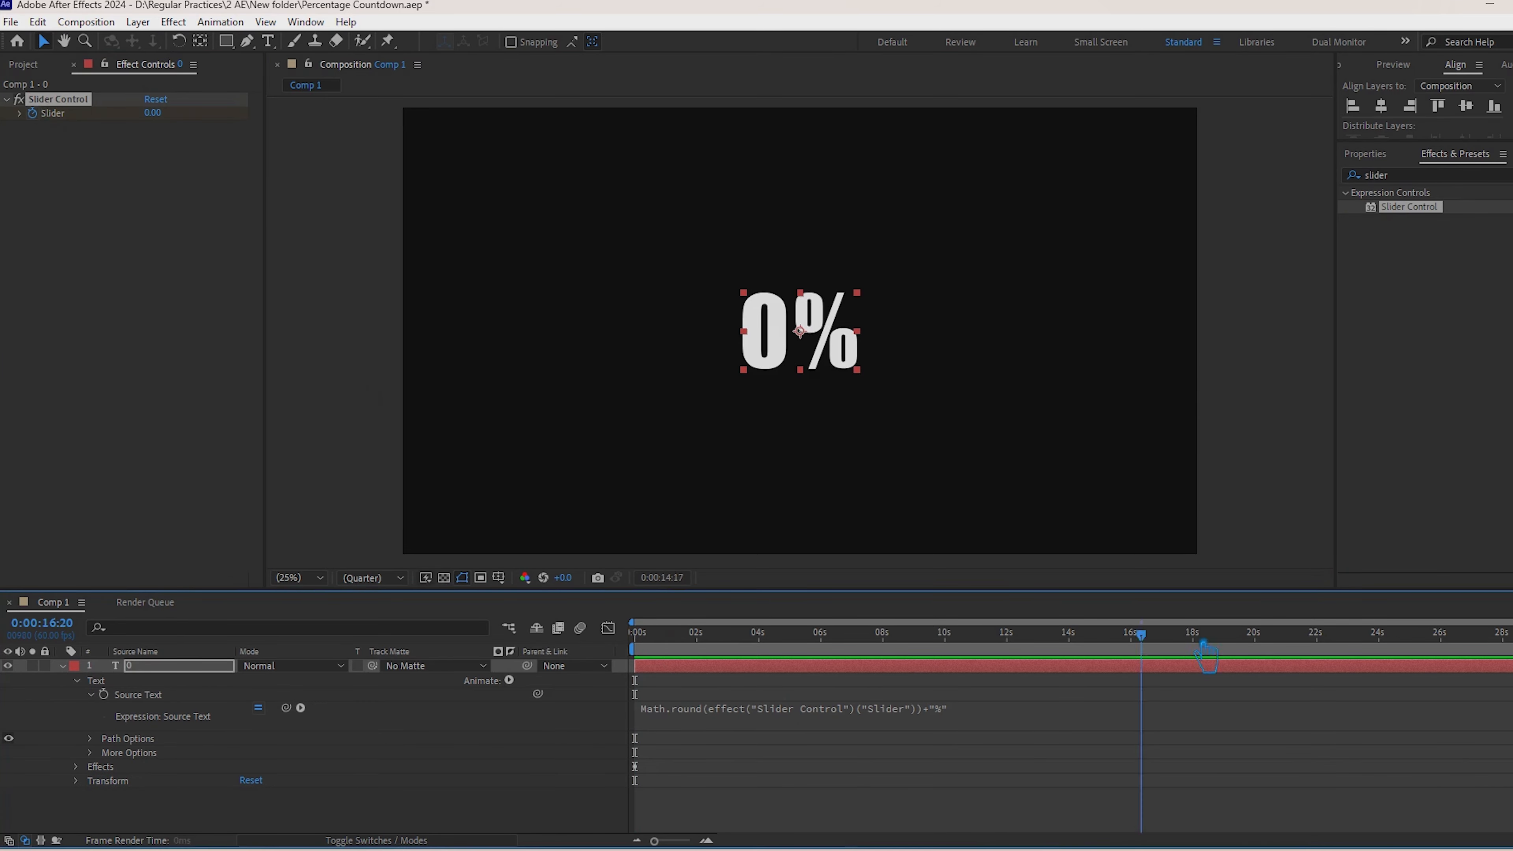
{"action": "left_click", "coordinate": [173, 121]}
{"action": "type", "text": "1"}
{"action": "key", "text": "Return"}
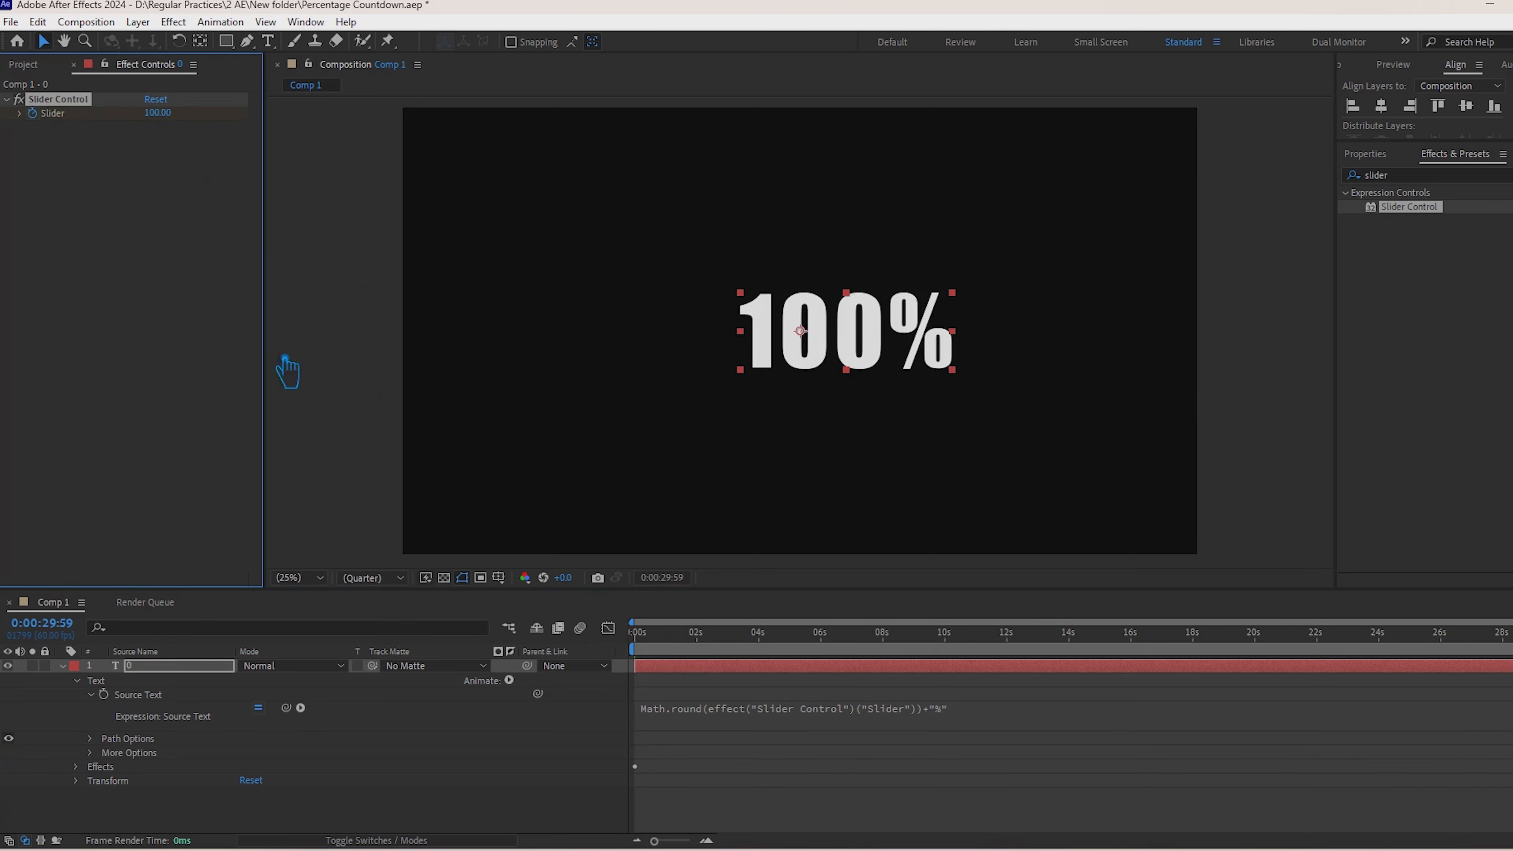
Step: Apply Easy Ease to the Slider keyframes and recenter the text layer in the composition at the last frame
{"action": "left_click", "coordinate": [668, 771]}
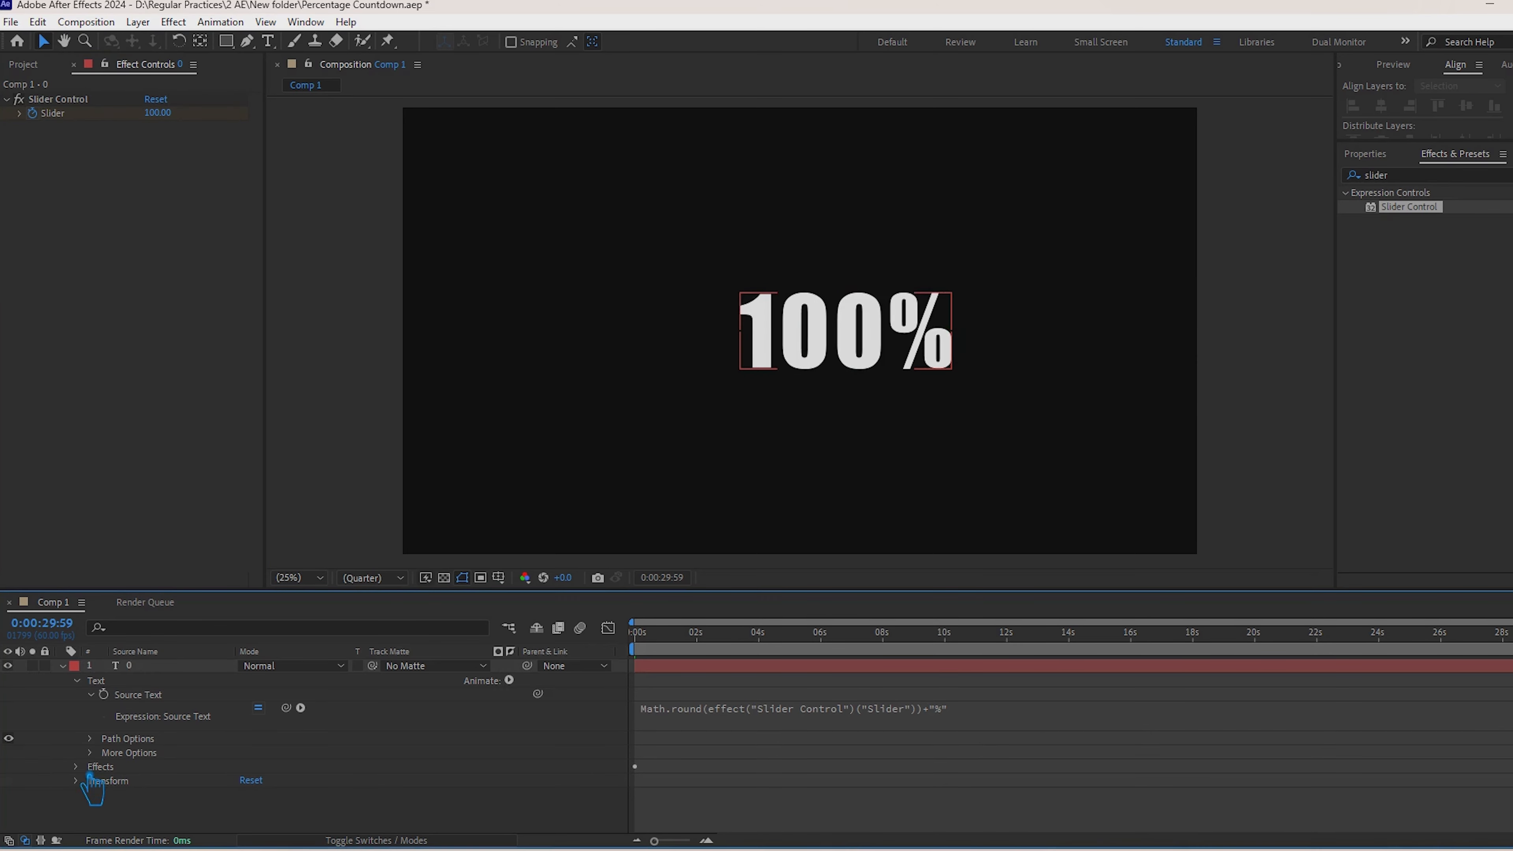
{"action": "left_click", "coordinate": [76, 767]}
{"action": "left_click", "coordinate": [90, 781]}
{"action": "left_click_drag", "start_coordinate": [633, 772], "coordinate": [651, 797]}
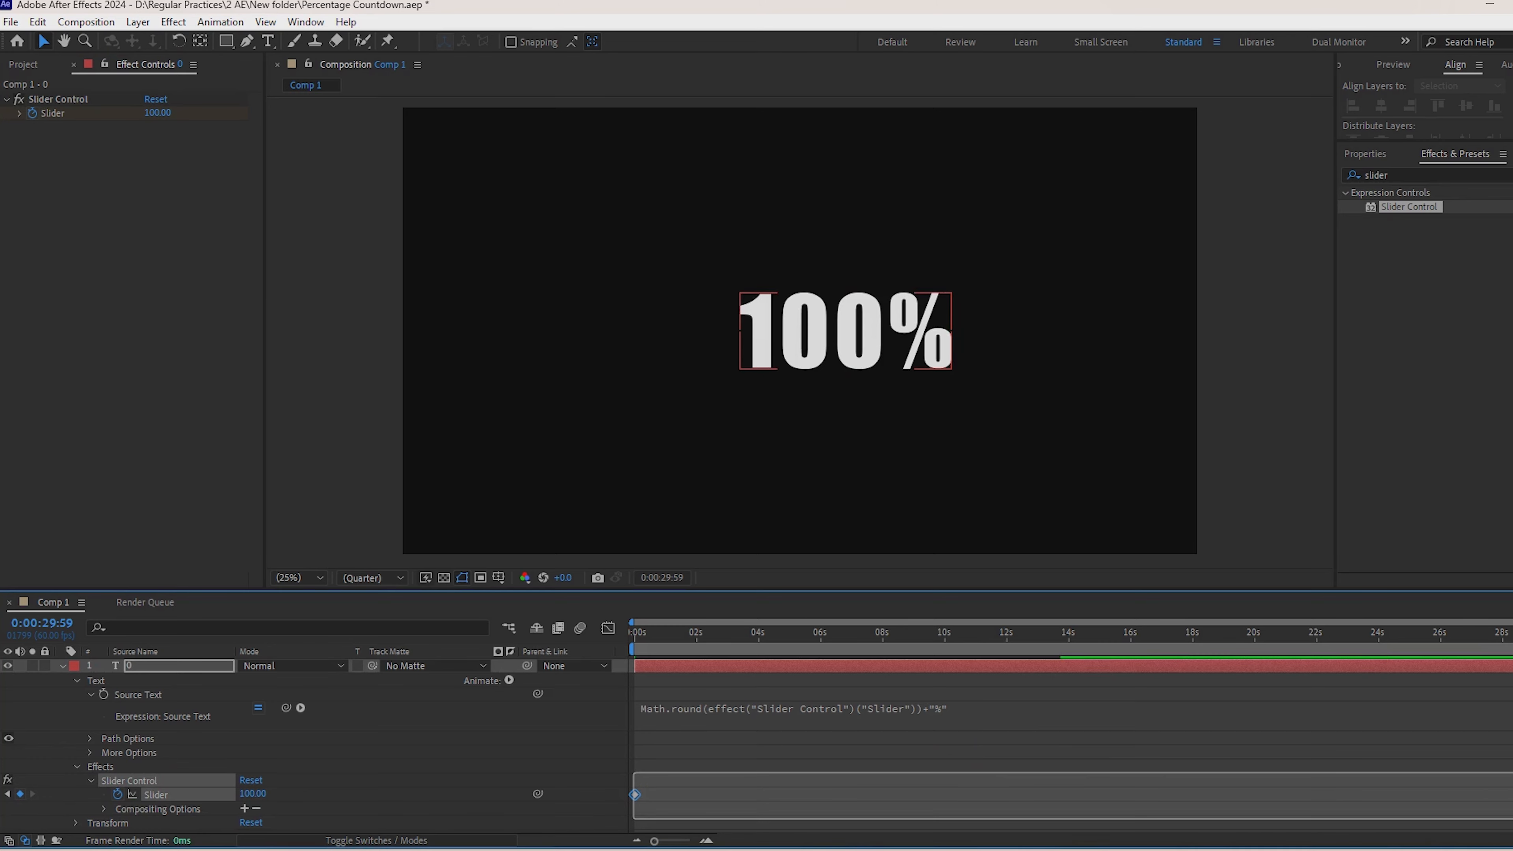
{"action": "left_click_drag", "start_coordinate": [1507, 819], "coordinate": [1512, 820]}
{"action": "key", "text": "F9"}
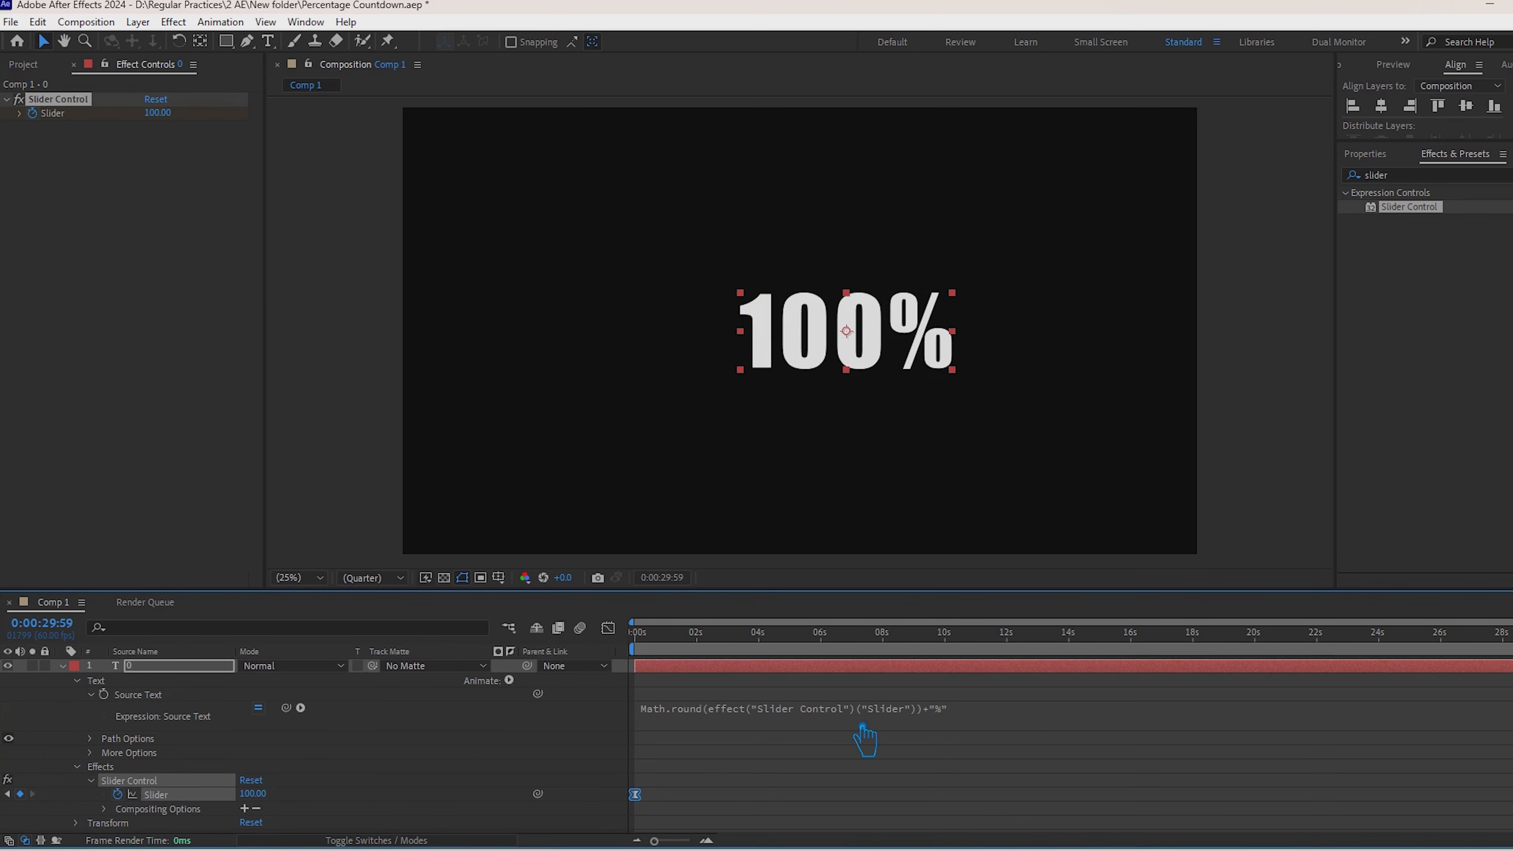
{"action": "key", "text": "ctrl+Home"}
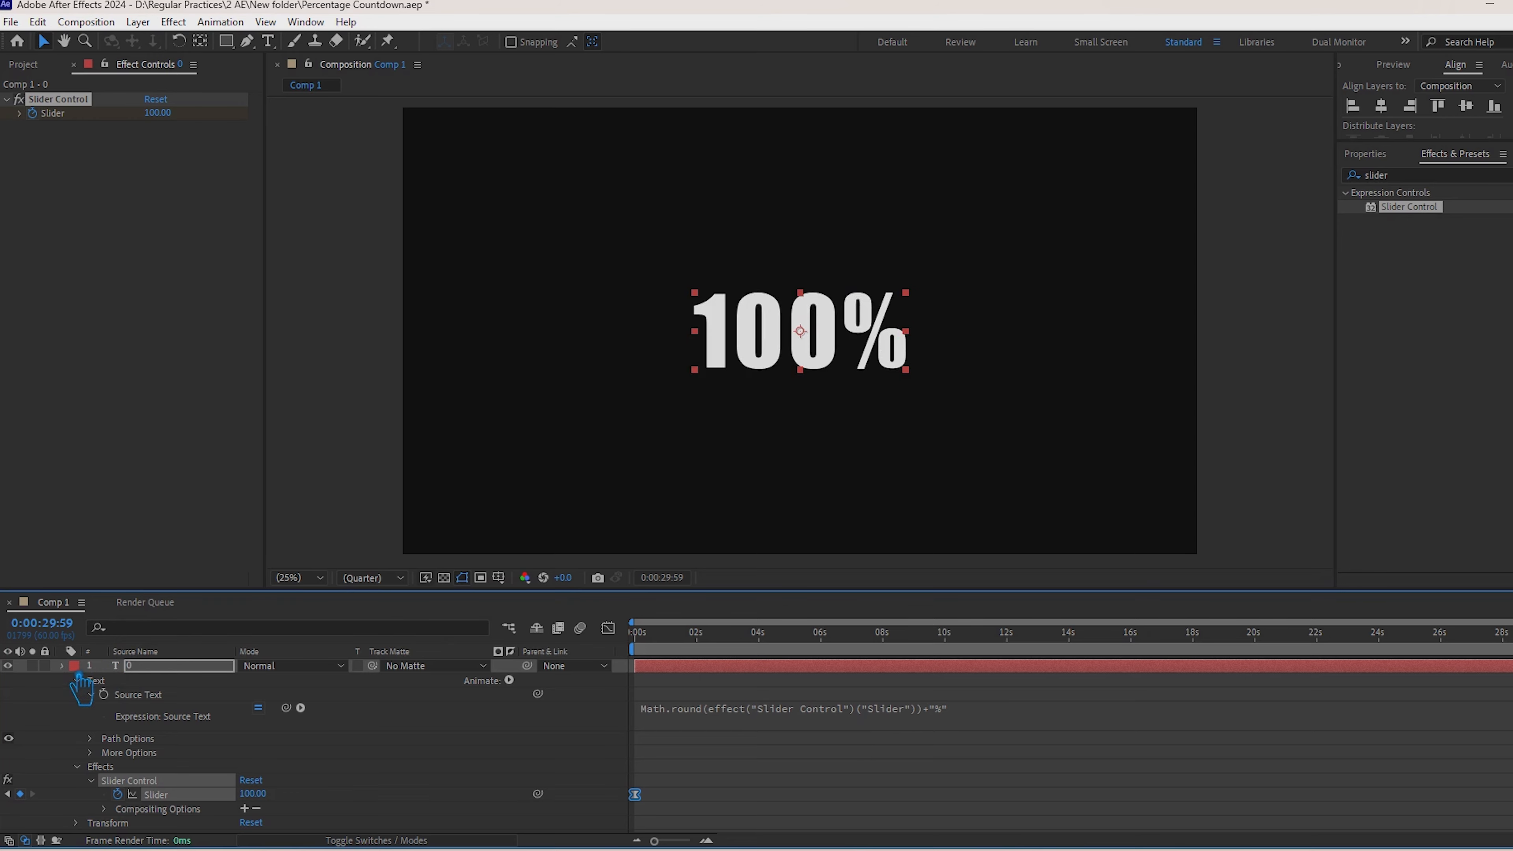
{"action": "left_click", "coordinate": [297, 718]}
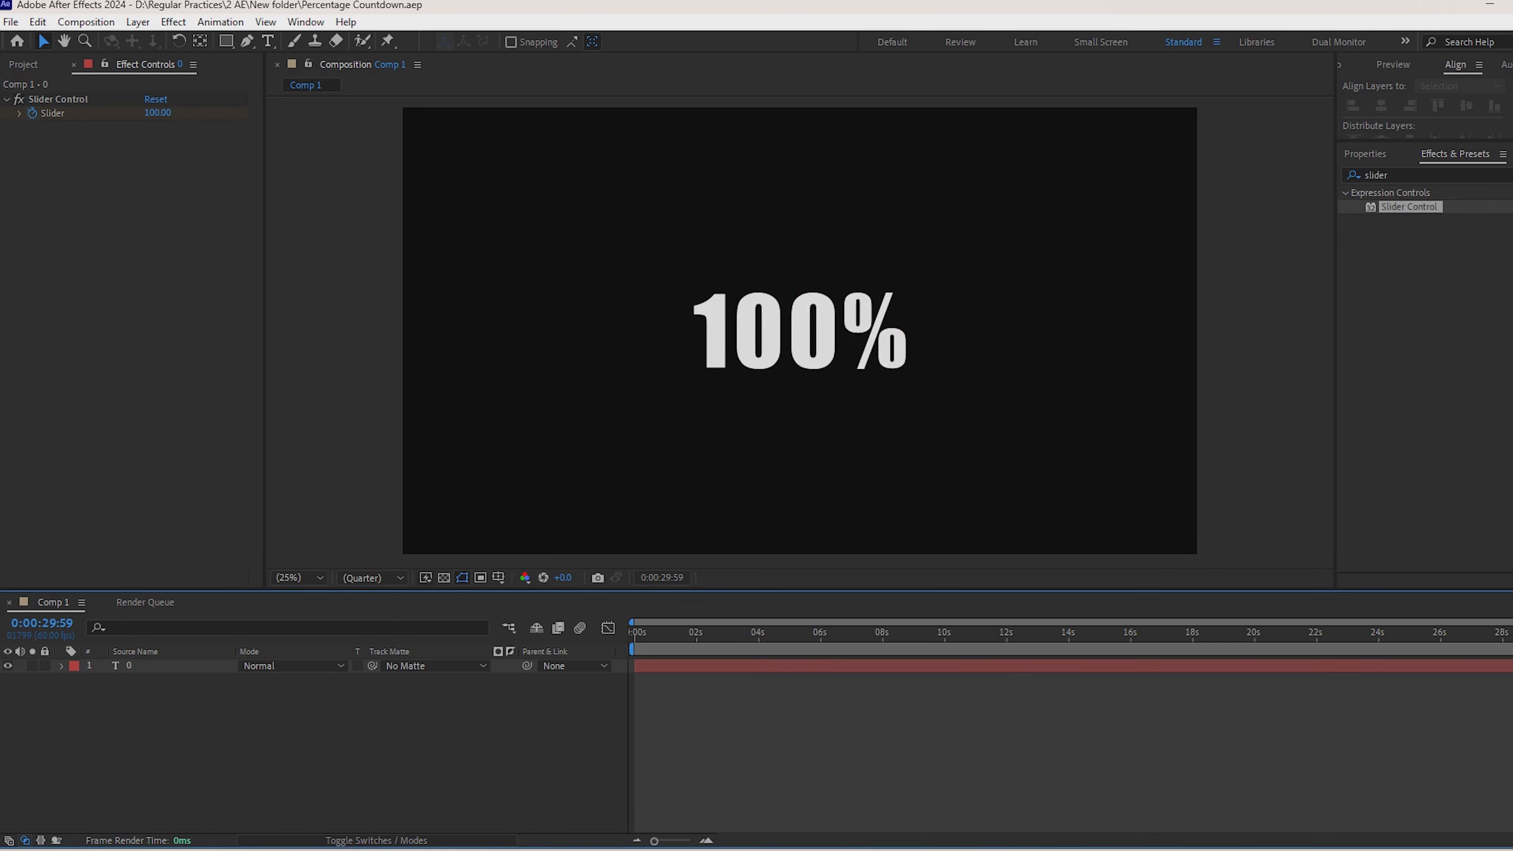
Step: Preview the percentage count animation from the start of the timeline, and return to the first frame
{"action": "left_click_drag", "start_coordinate": [1509, 691], "coordinate": [589, 691]}
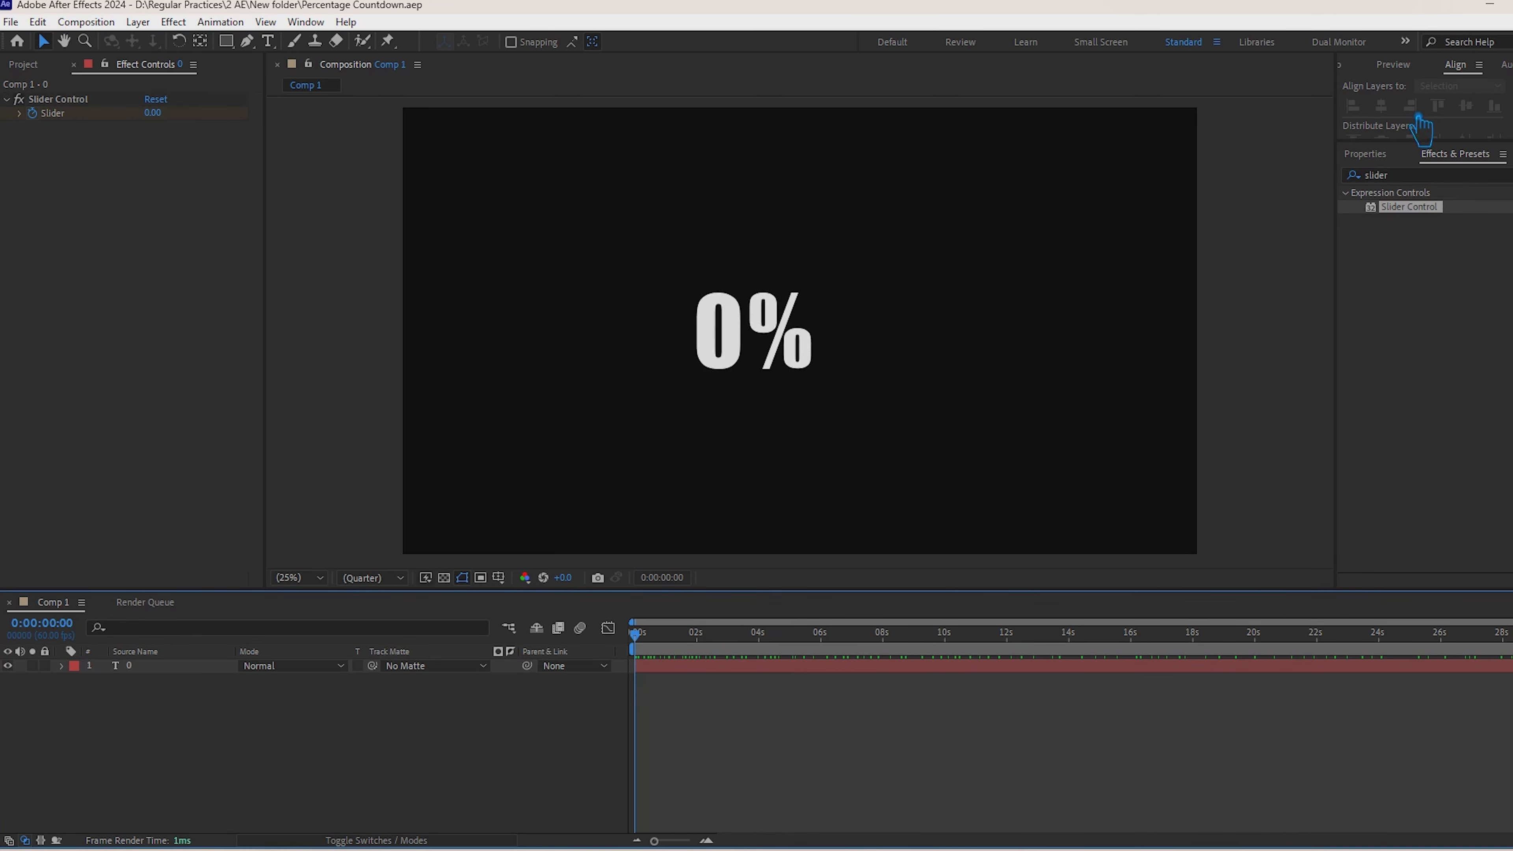
{"action": "left_click", "coordinate": [1394, 66]}
{"action": "left_click", "coordinate": [1420, 87]}
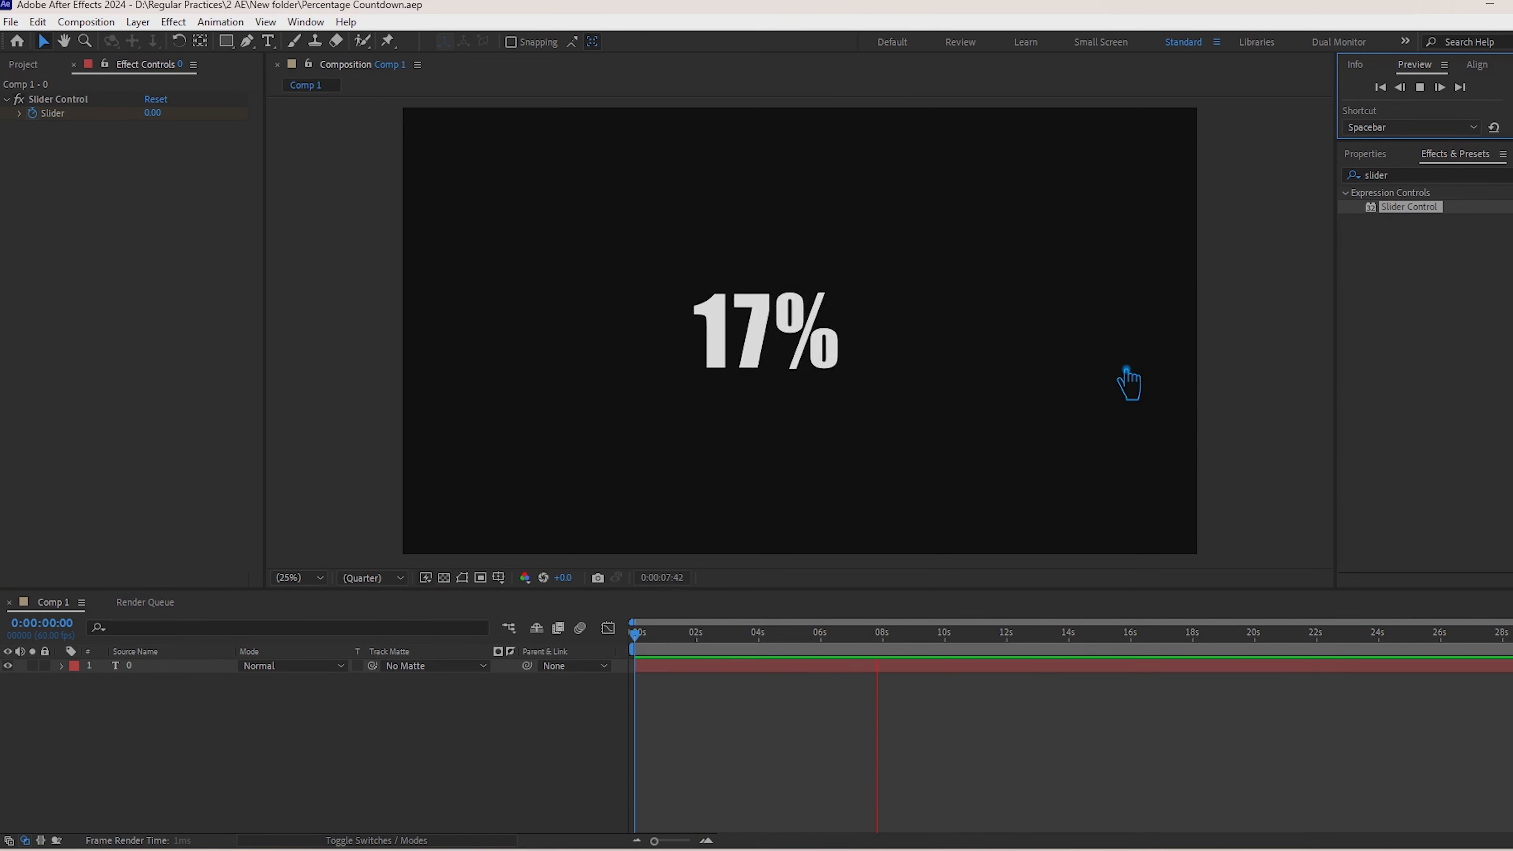
{"action": "key", "text": "space"}
{"action": "left_click_drag", "start_coordinate": [917, 644], "coordinate": [637, 652]}
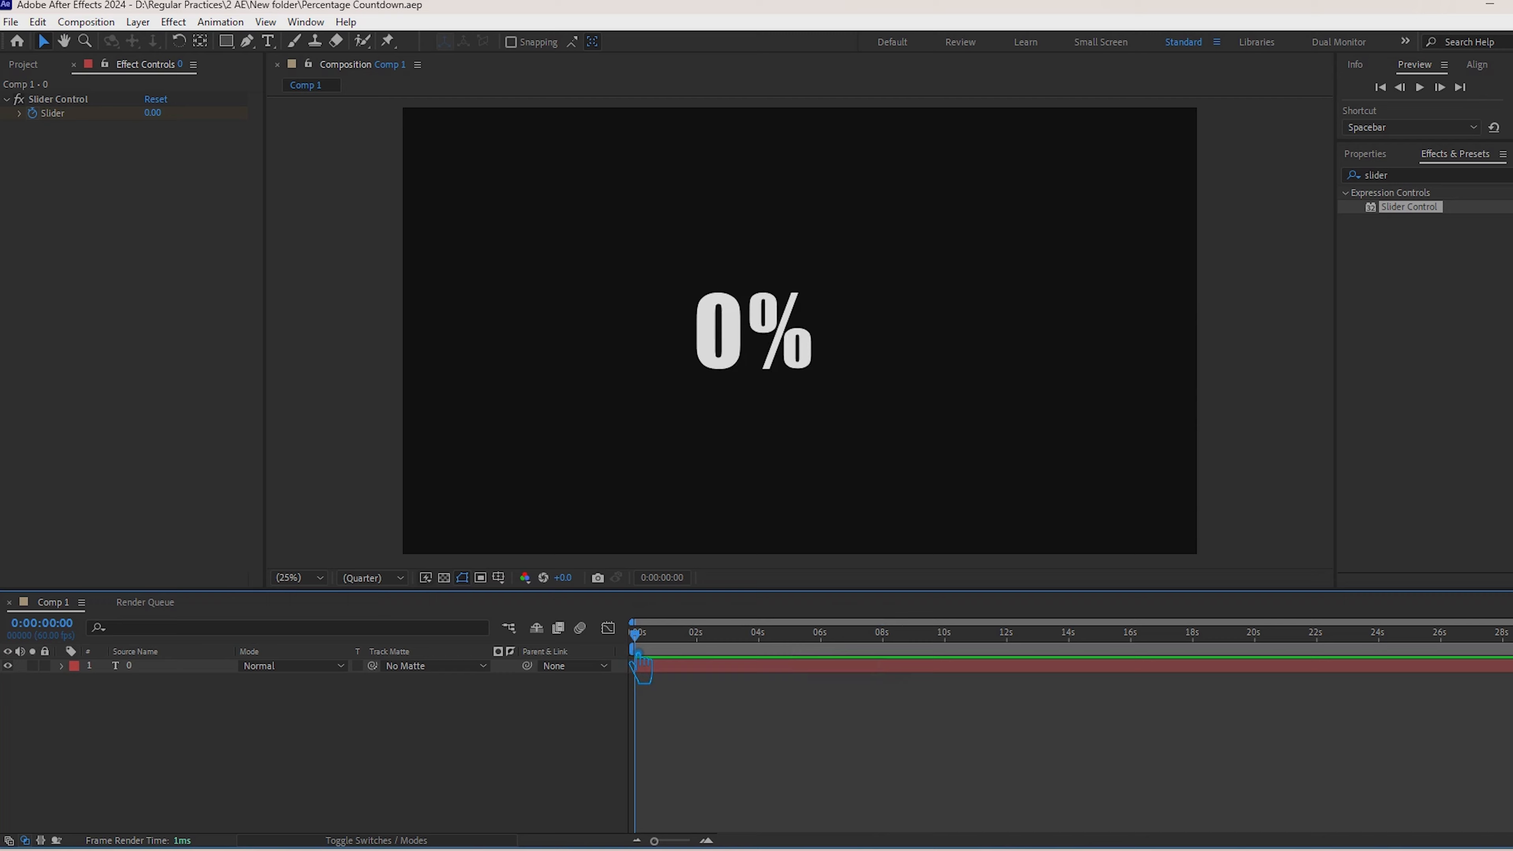
Step: Set the text layer's paragraph alignment to centered, and recenter its anchor point and position in the composition
{"action": "left_click", "coordinate": [1380, 161]}
{"action": "left_click", "coordinate": [1498, 155]}
{"action": "left_click", "coordinate": [778, 346]}
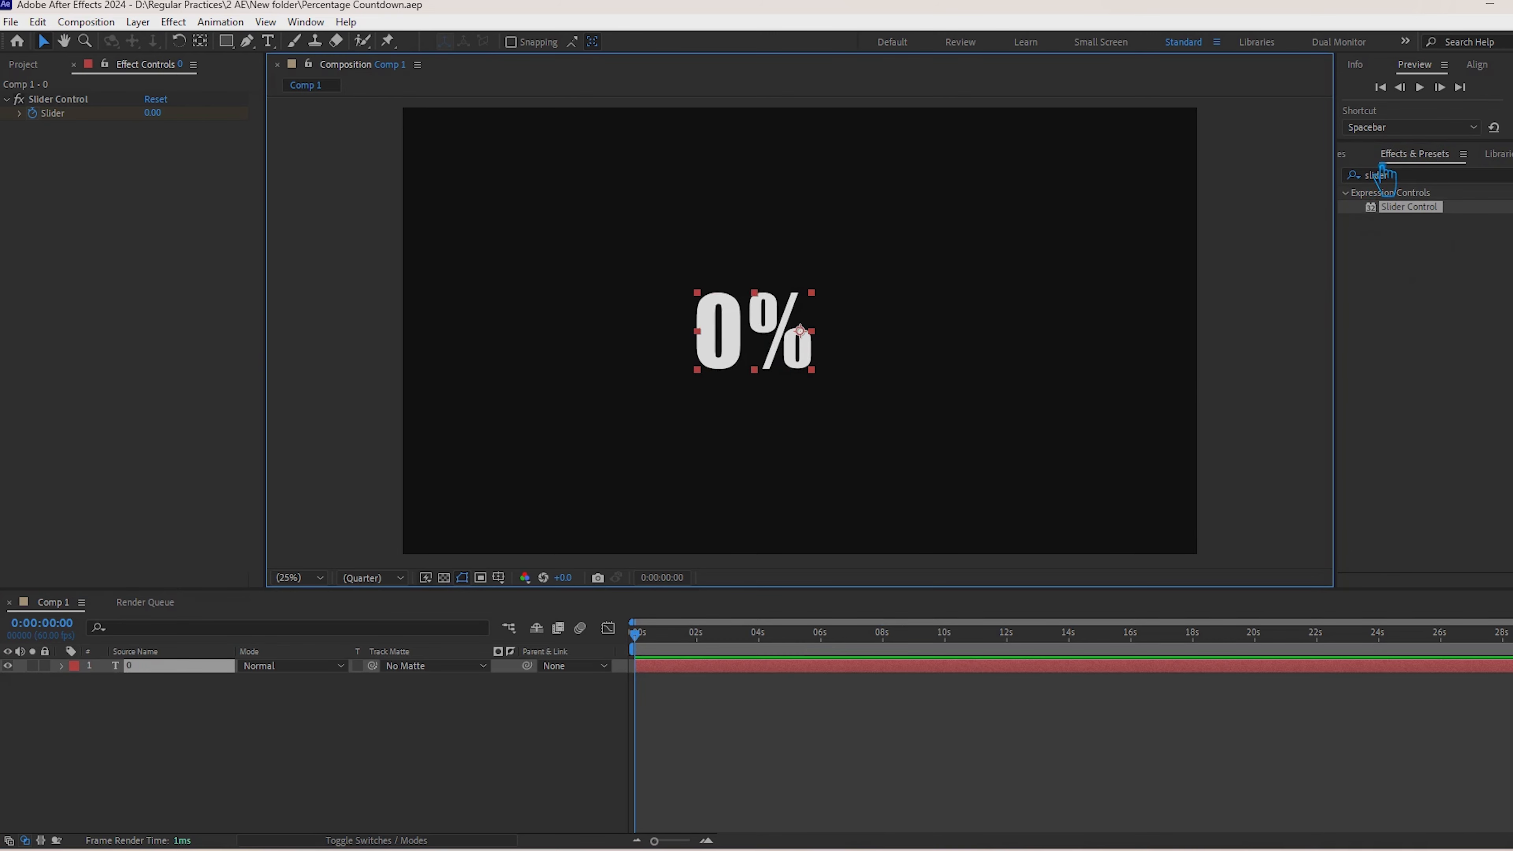
{"action": "left_click", "coordinate": [1347, 156]}
{"action": "left_click", "coordinate": [1391, 487]}
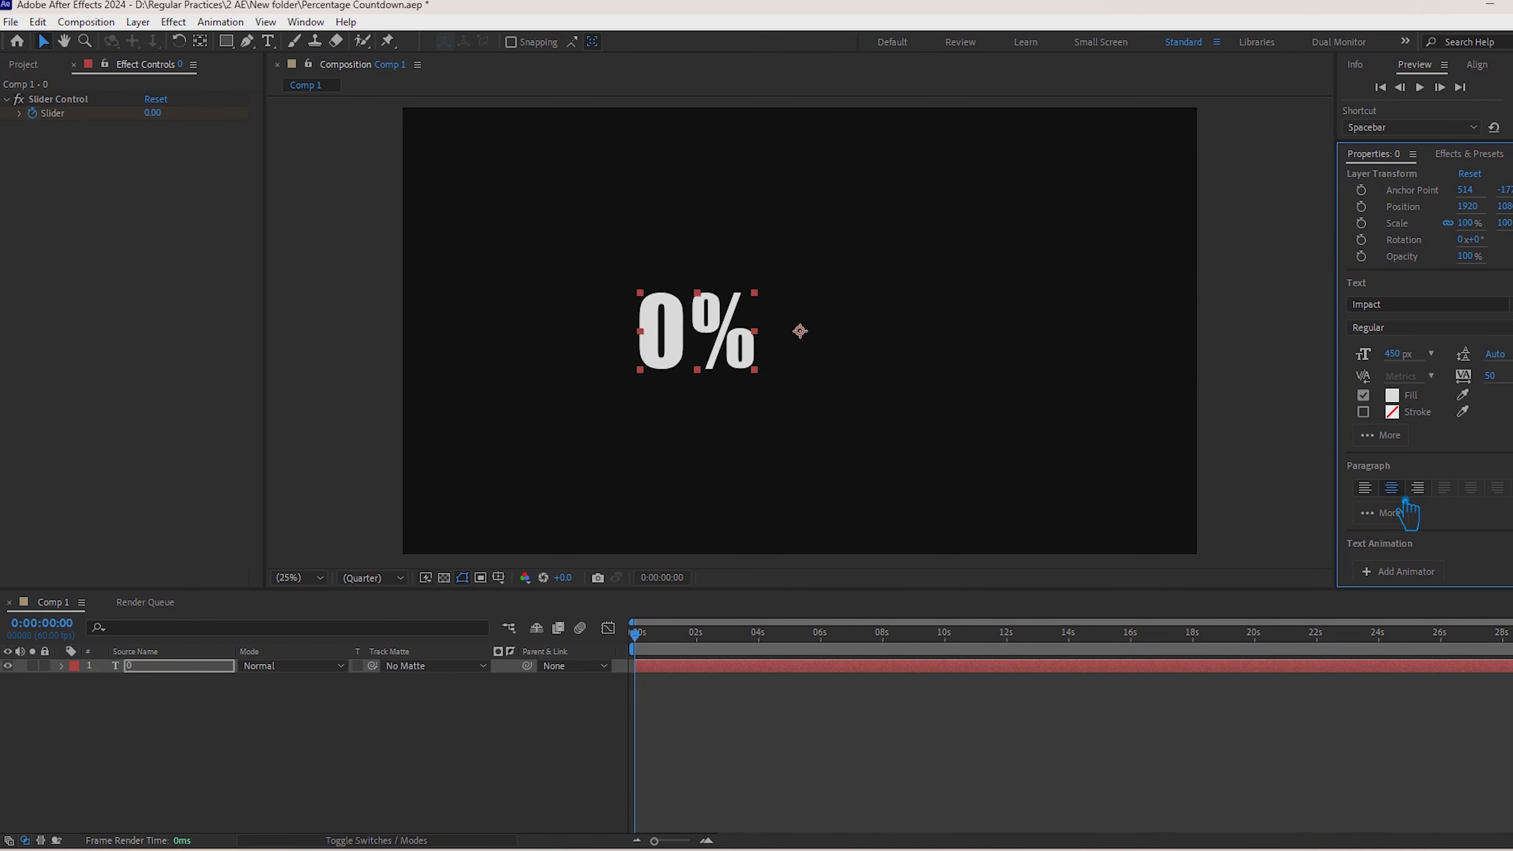
{"action": "key", "text": "ctrl+alt+Home"}
{"action": "key", "text": "ctrl+Home"}
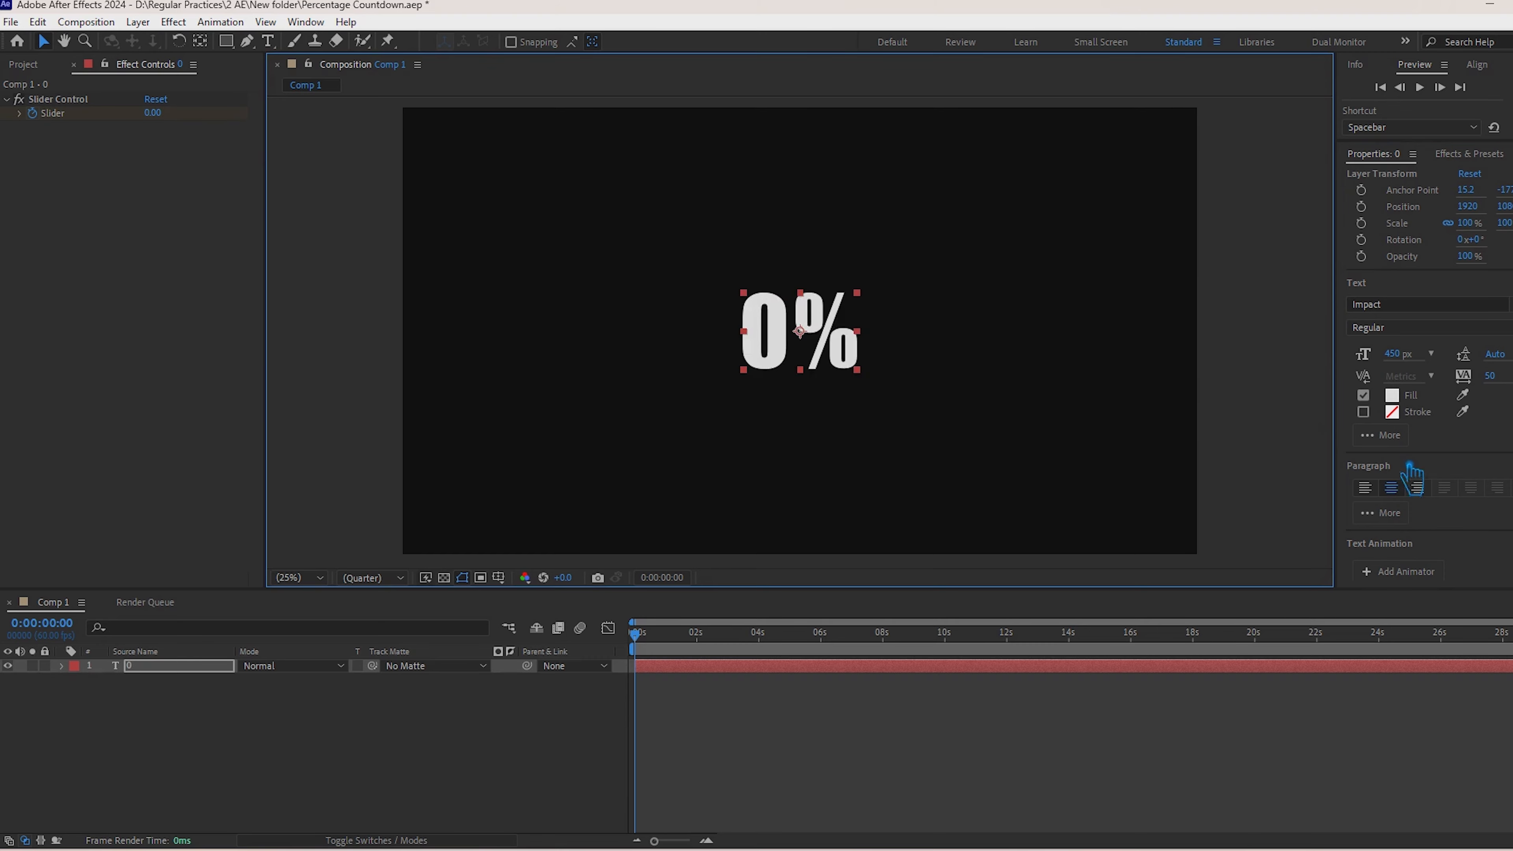
Step: Deselect the text layer and save the project
{"action": "left_click", "coordinate": [507, 770]}
{"action": "left_click", "coordinate": [853, 363]}
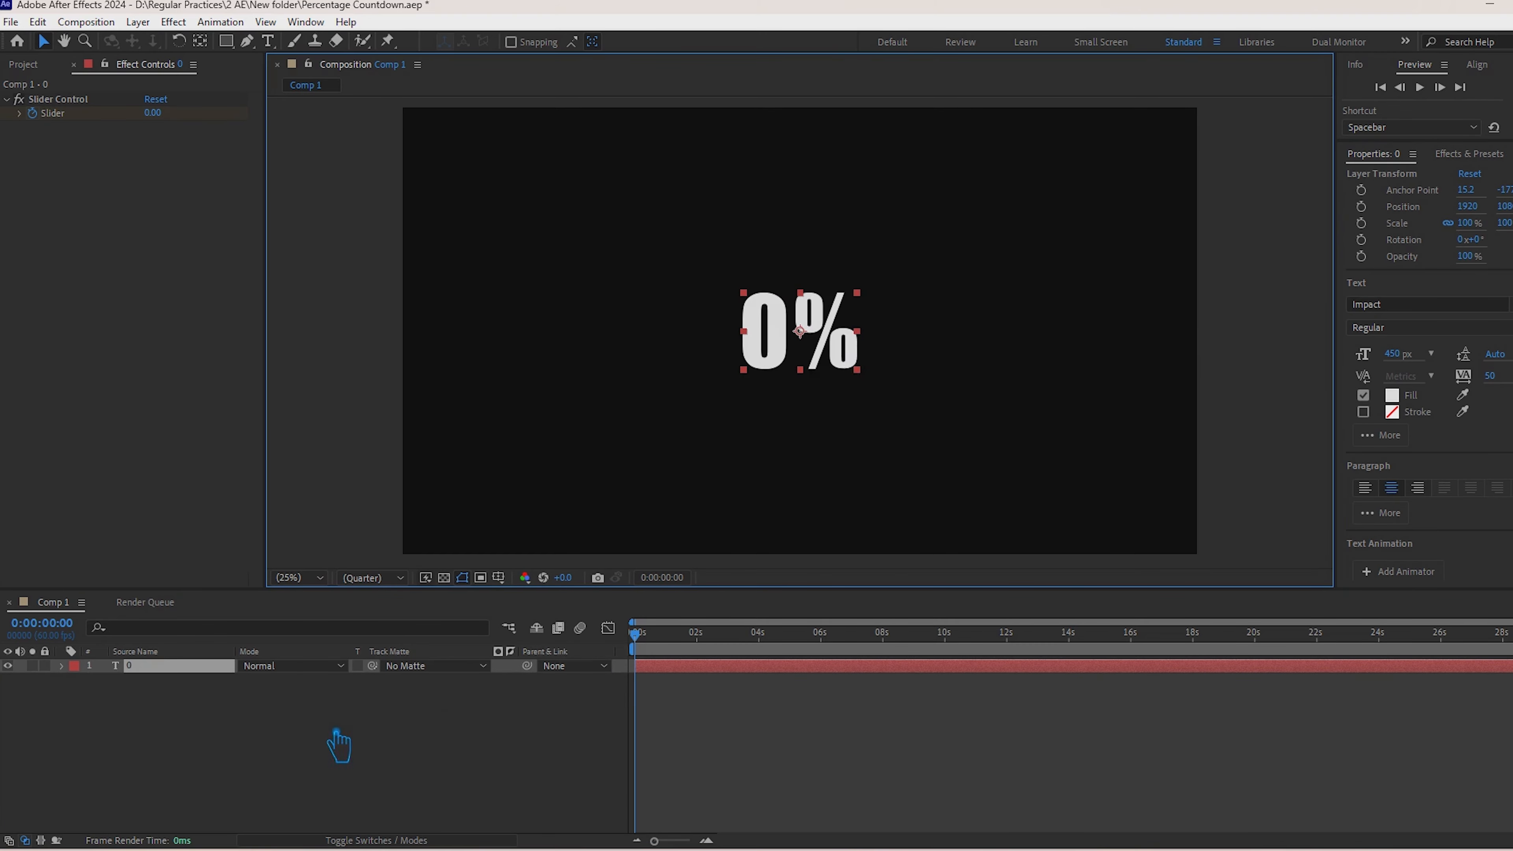
{"action": "left_click", "coordinate": [338, 745]}
{"action": "left_click_drag", "start_coordinate": [634, 742], "coordinate": [431, 714]}
{"action": "key", "text": "ctrl+s"}
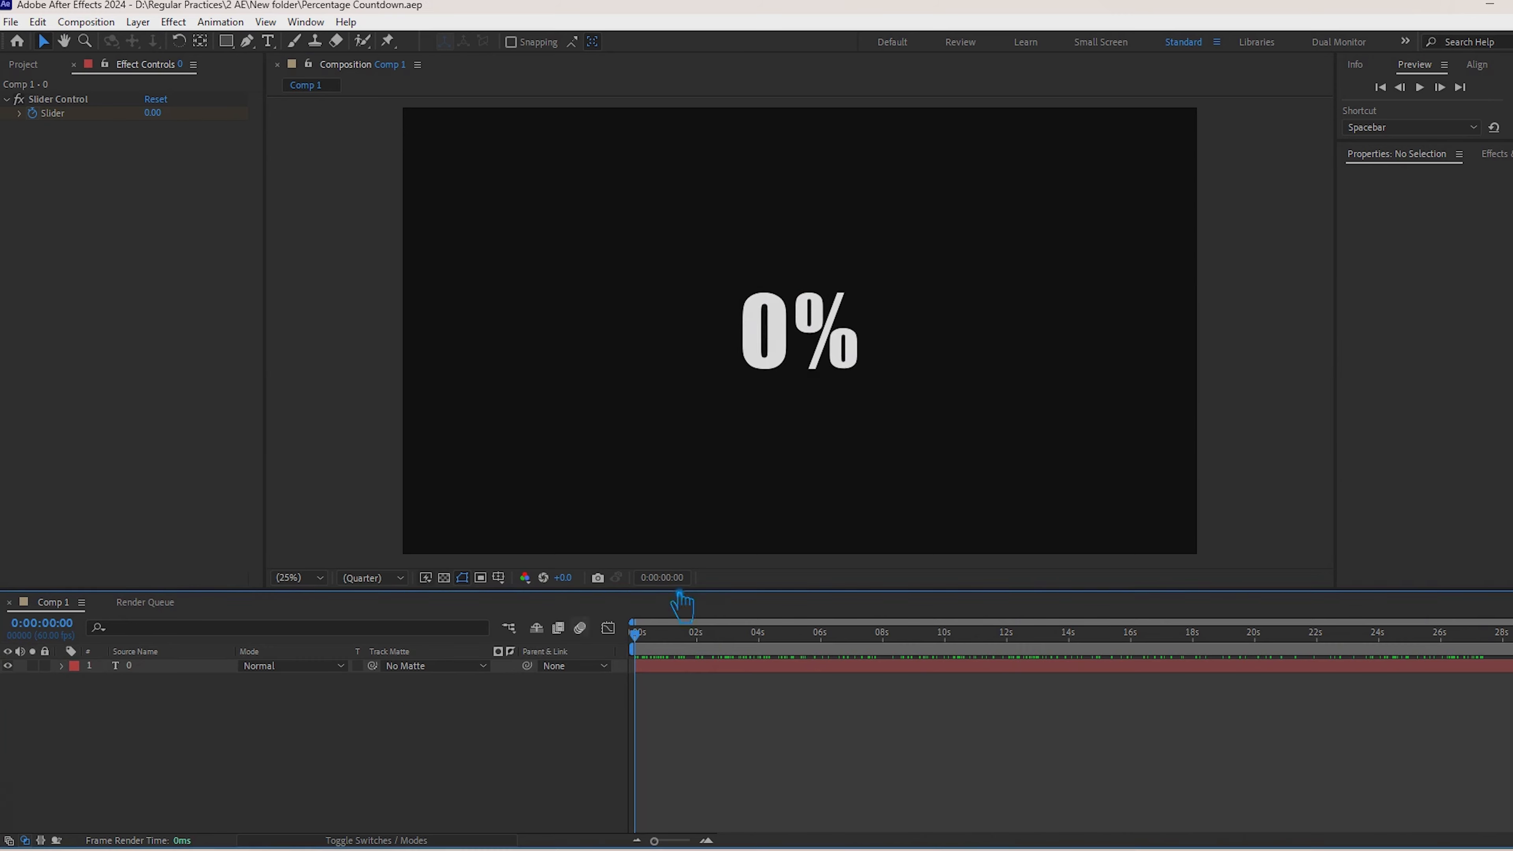
{"action": "left_click_drag", "start_coordinate": [655, 652], "coordinate": [433, 721]}
Step: Duplicate the percentage text layer
{"action": "left_click", "coordinate": [785, 341]}
{"action": "key", "text": "ctrl+d"}
{"action": "left_click", "coordinate": [165, 684]}
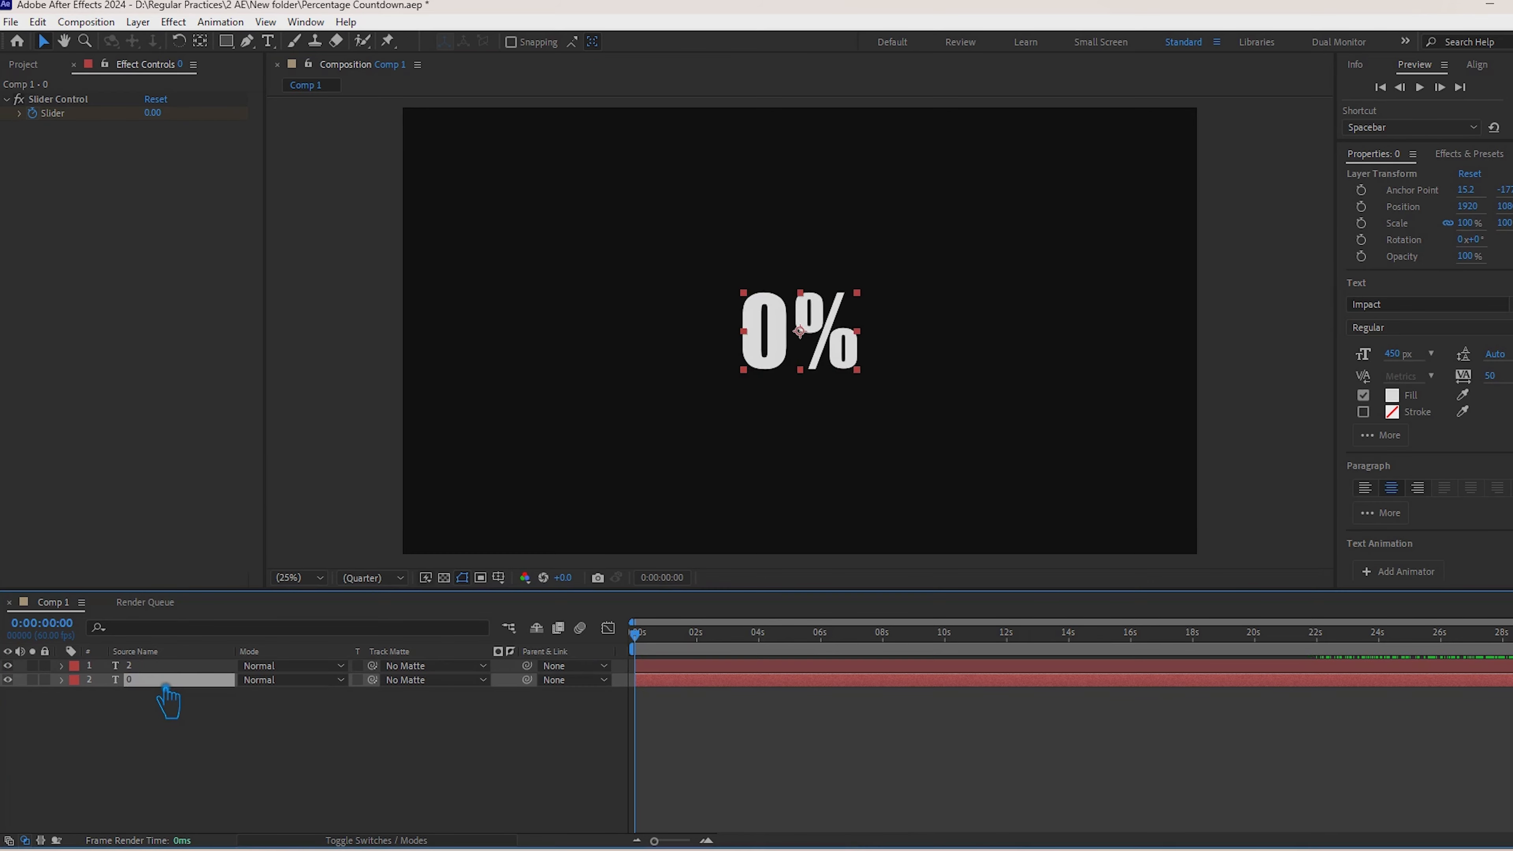
Step: Apply the 4-Color Gradient effect to text layer 2 and move that layer below layer 0
{"action": "left_click", "coordinate": [1468, 153]}
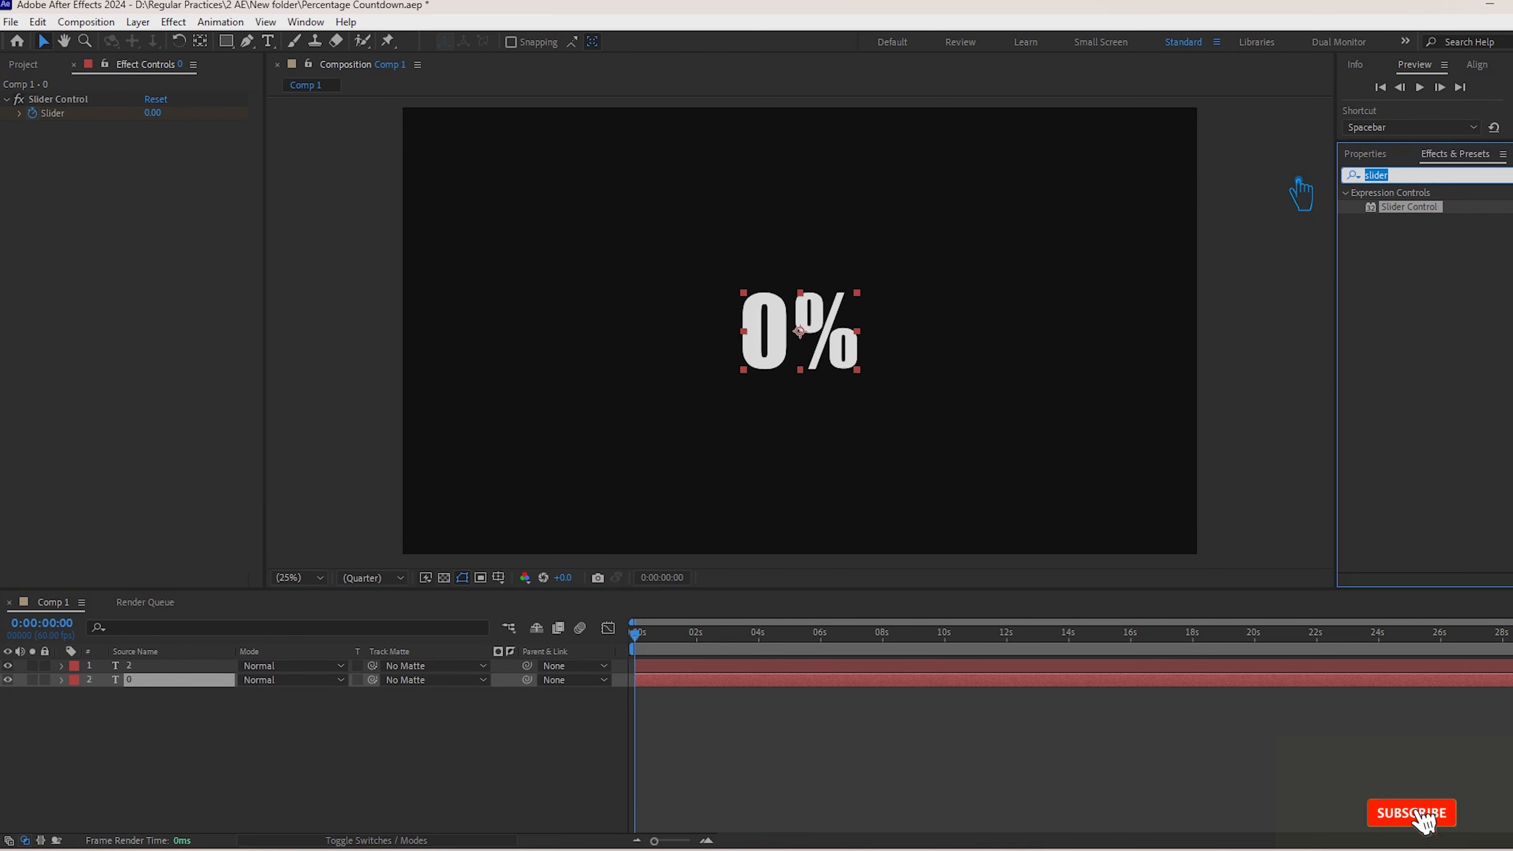
{"action": "type", "text": "gradient"}
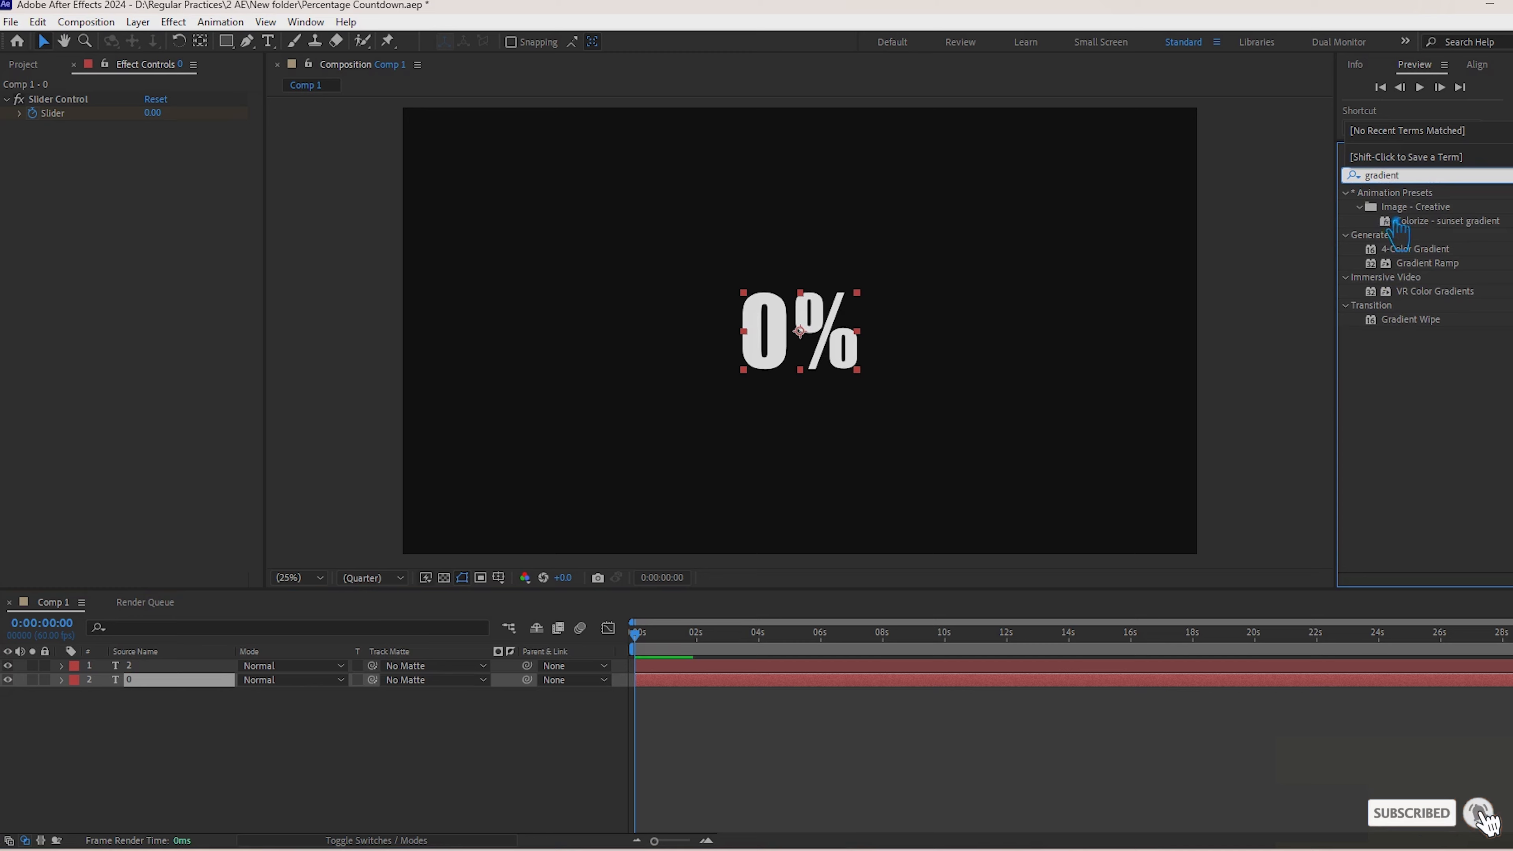
{"action": "left_click_drag", "start_coordinate": [1408, 248], "coordinate": [828, 343]}
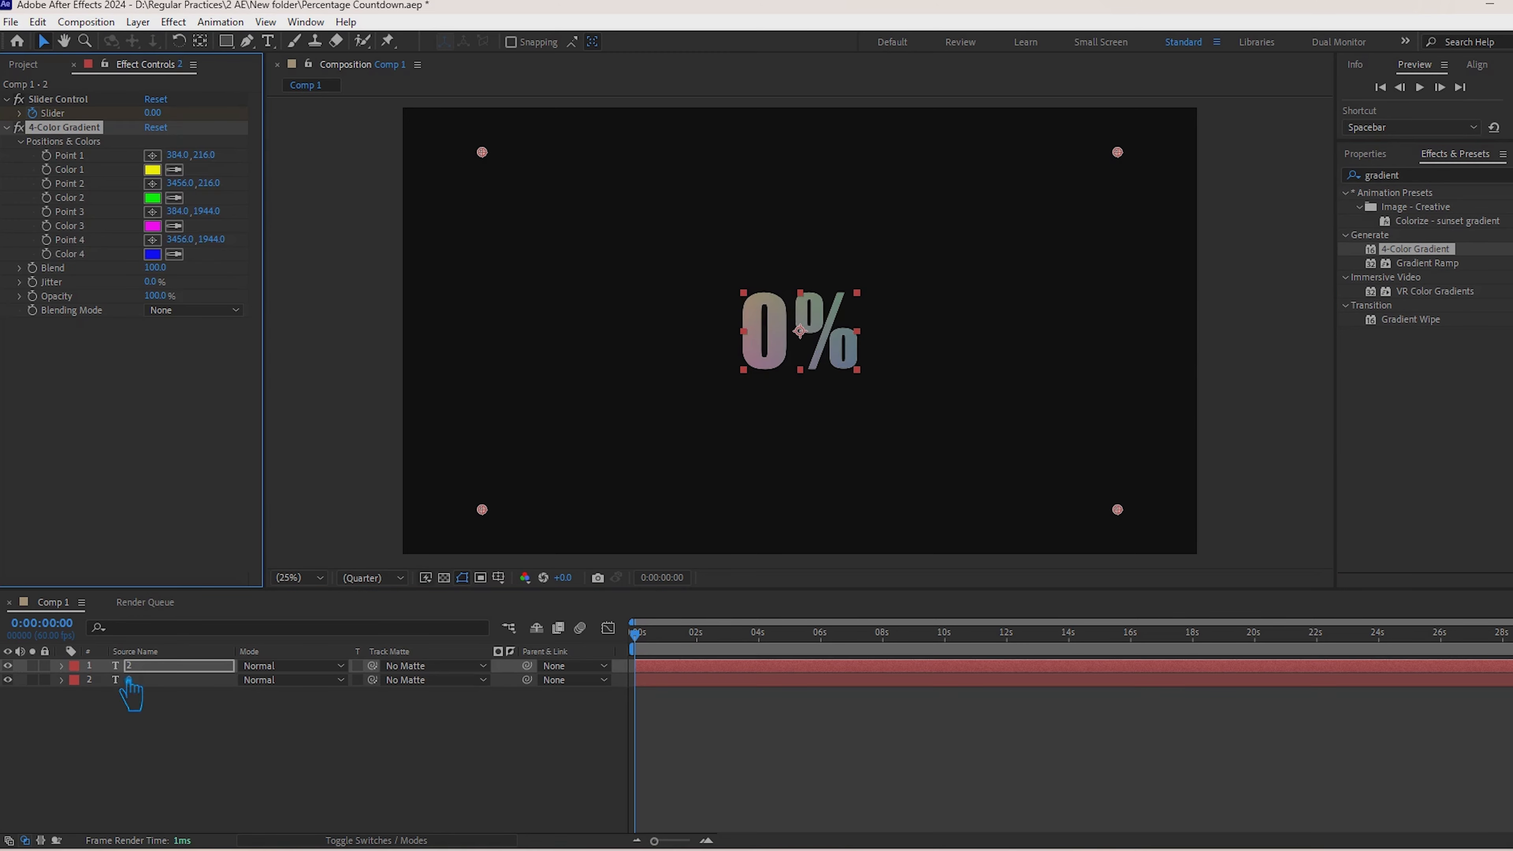
{"action": "left_click_drag", "start_coordinate": [130, 694], "coordinate": [149, 697]}
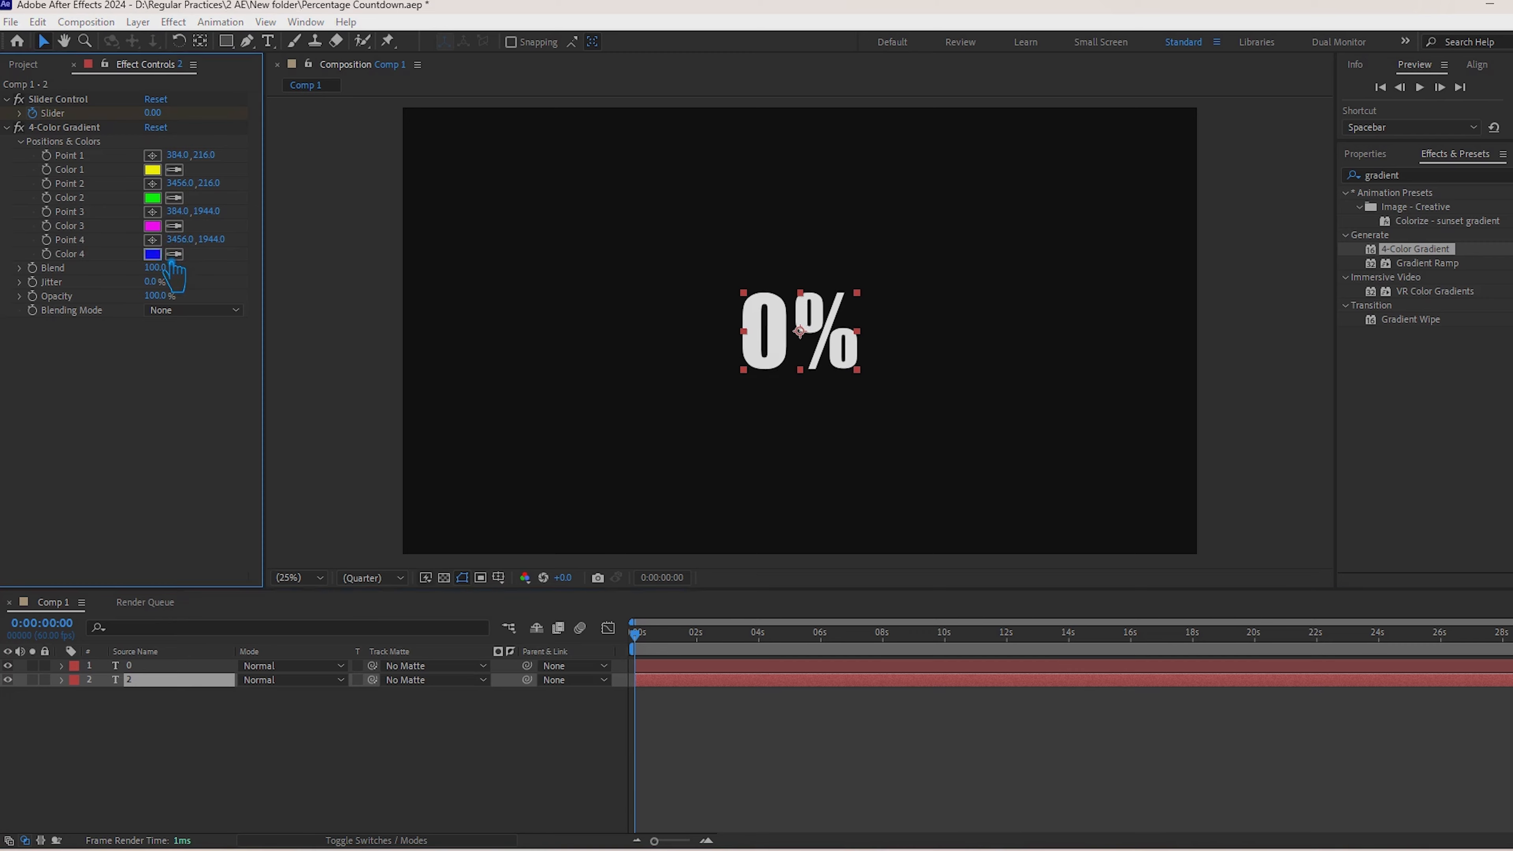
Step: Set Color 4 of the 4-Color Gradient to golden yellow FFC000
{"action": "left_click", "coordinate": [154, 254]}
{"action": "left_click_drag", "start_coordinate": [424, 416], "coordinate": [424, 394]}
{"action": "left_click_drag", "start_coordinate": [429, 533], "coordinate": [425, 535]}
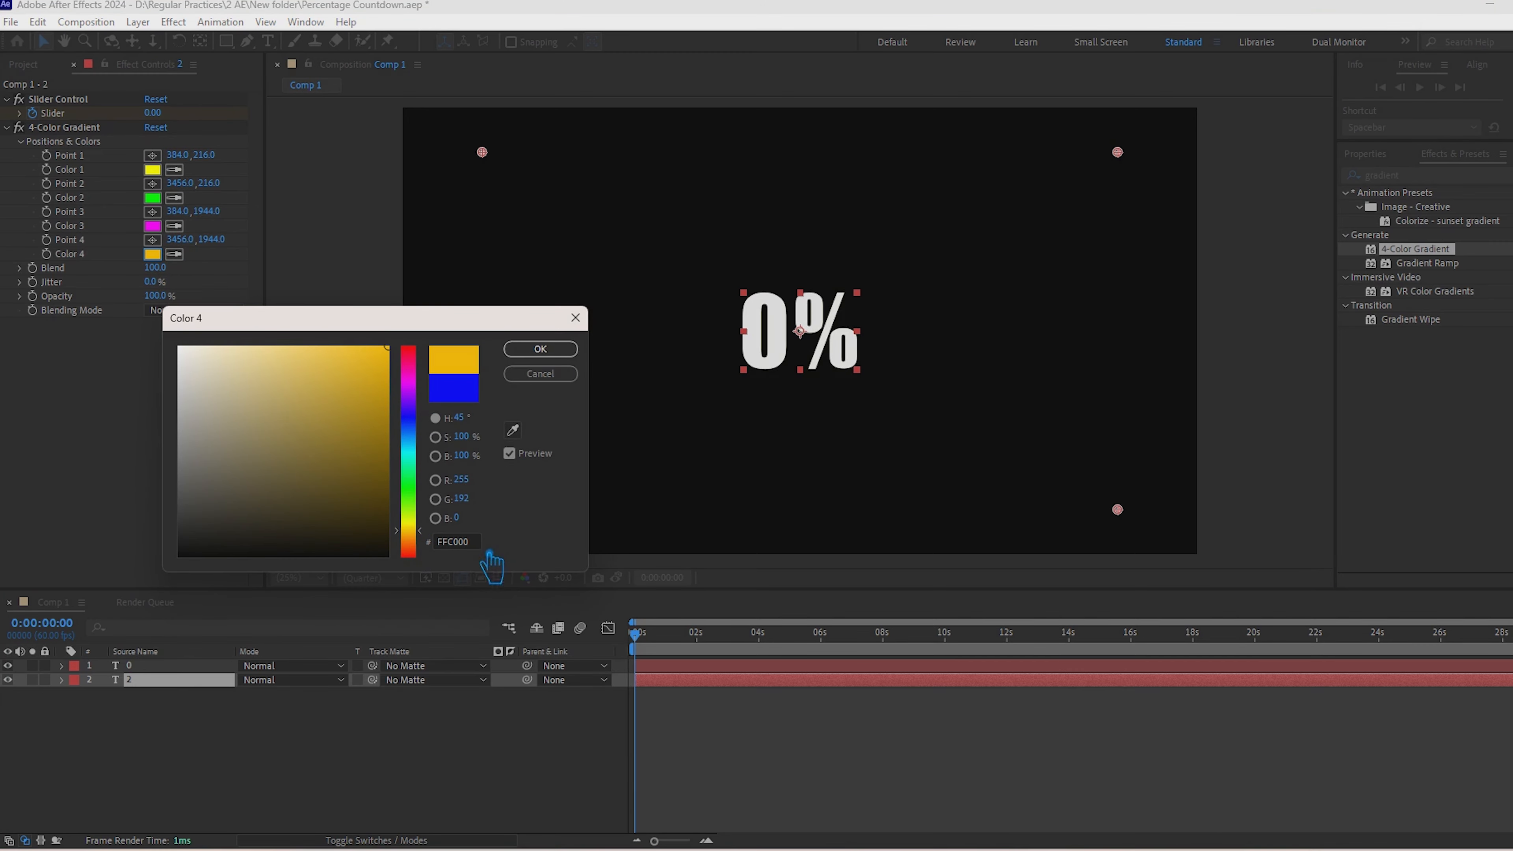
{"action": "left_click", "coordinate": [540, 349]}
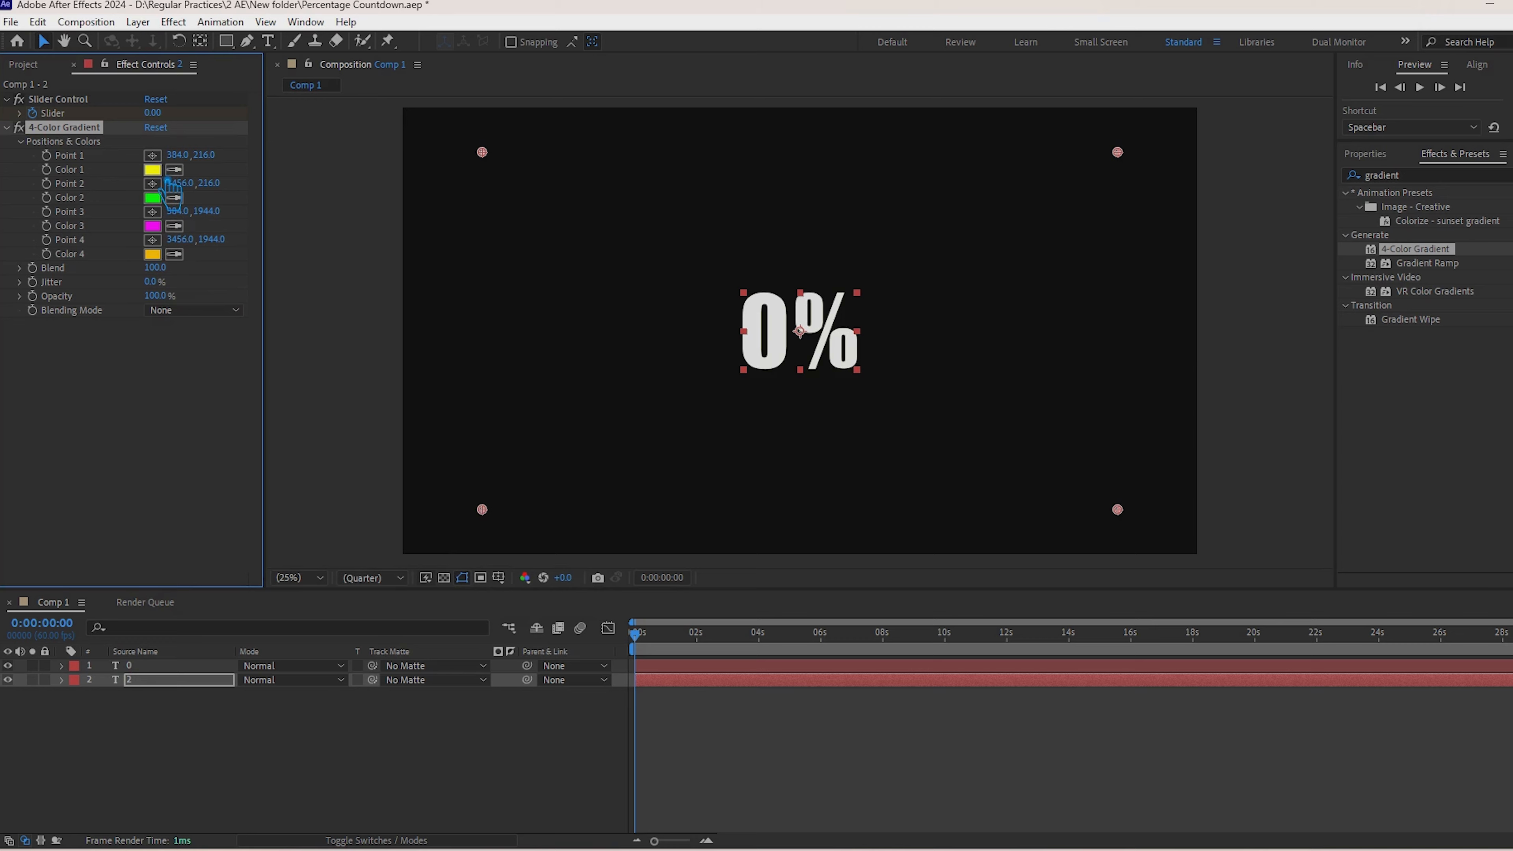
Step: Set Color 1 of the 4-Color Gradient to golden yellow
{"action": "left_click", "coordinate": [153, 170]}
{"action": "left_click", "coordinate": [427, 534]}
{"action": "left_click", "coordinate": [540, 349]}
Step: Set Color 3 of the 4-Color Gradient to blue 0C00FF
{"action": "left_click", "coordinate": [152, 225]}
{"action": "left_click_drag", "start_coordinate": [408, 381], "coordinate": [427, 428]}
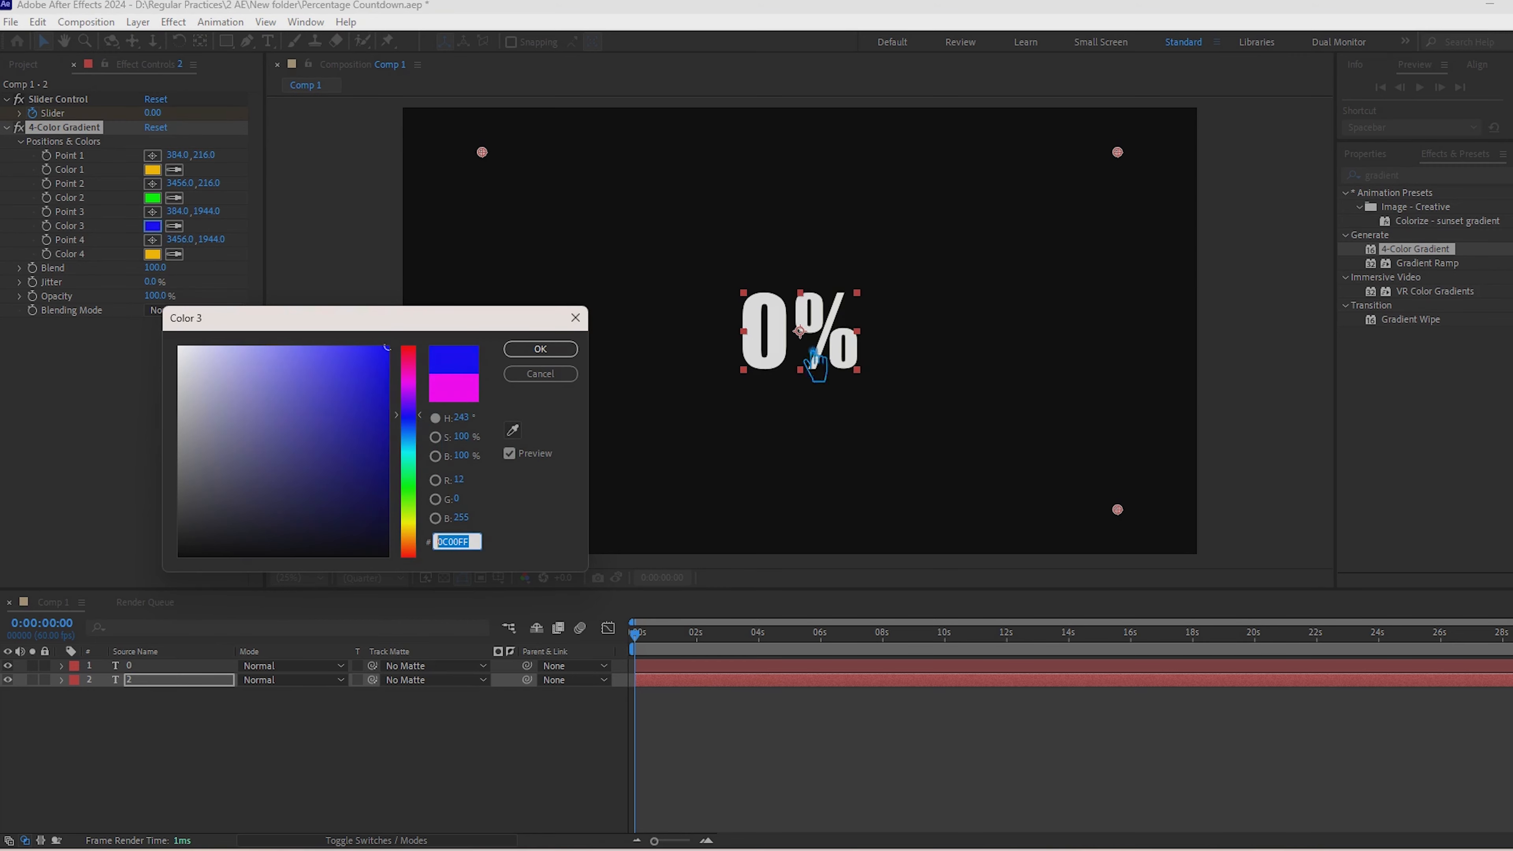
{"action": "left_click", "coordinate": [540, 349]}
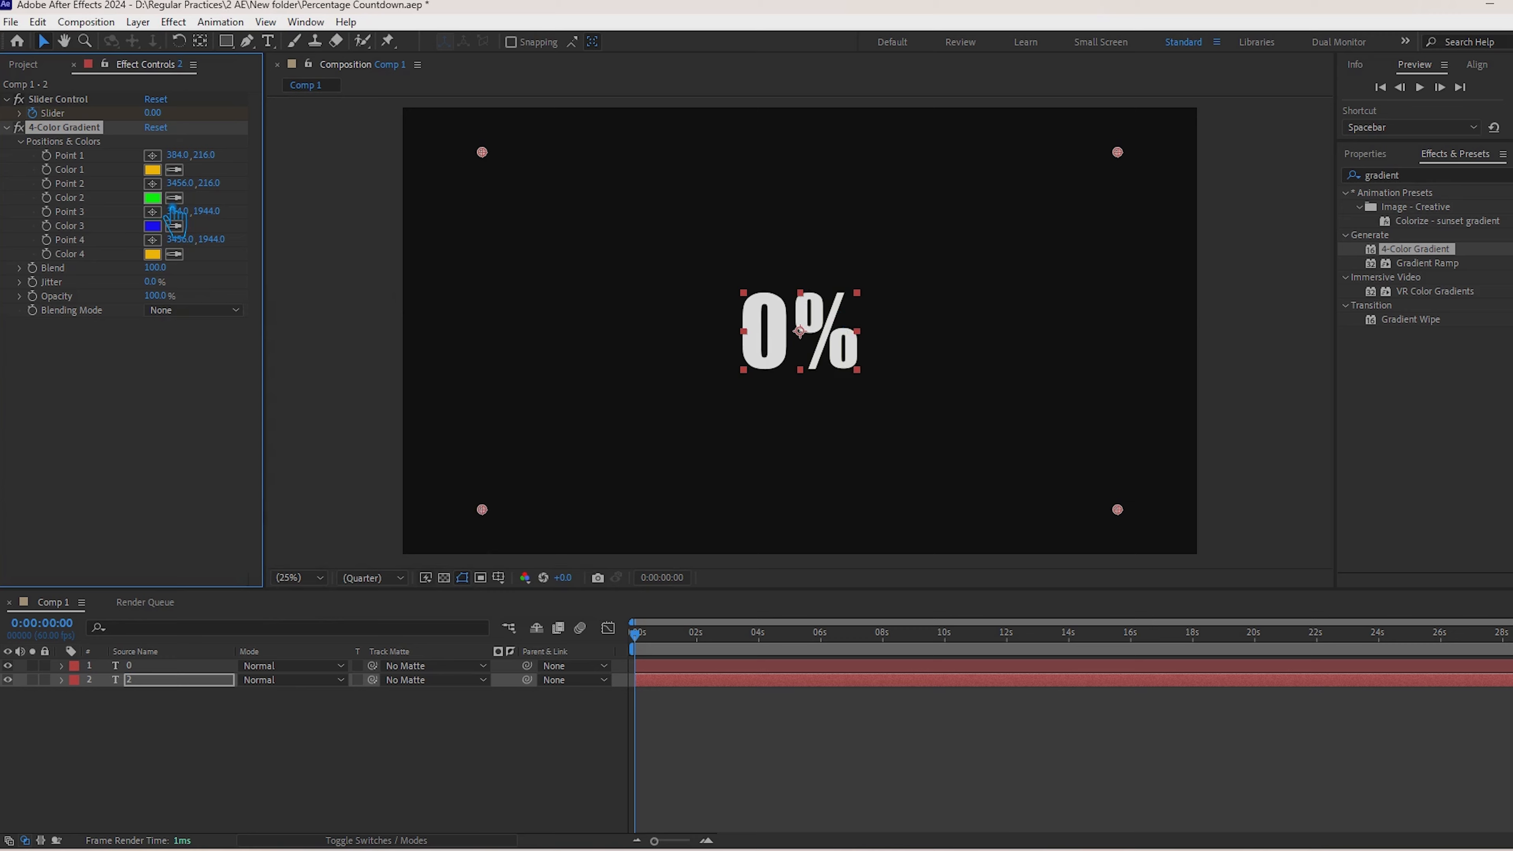
Step: Set Color 2 of the 4-Color Gradient to the same blue as Color 3, sampled with the eyedropper
{"action": "left_click", "coordinate": [154, 198]}
{"action": "left_click", "coordinate": [513, 429]}
{"action": "left_click", "coordinate": [153, 225]}
{"action": "left_click", "coordinate": [540, 349]}
Step: Apply the Glow effect to text layer 2 and set its Glow Radius to 1000
{"action": "left_click", "coordinate": [1441, 174]}
{"action": "type", "text": "glow"}
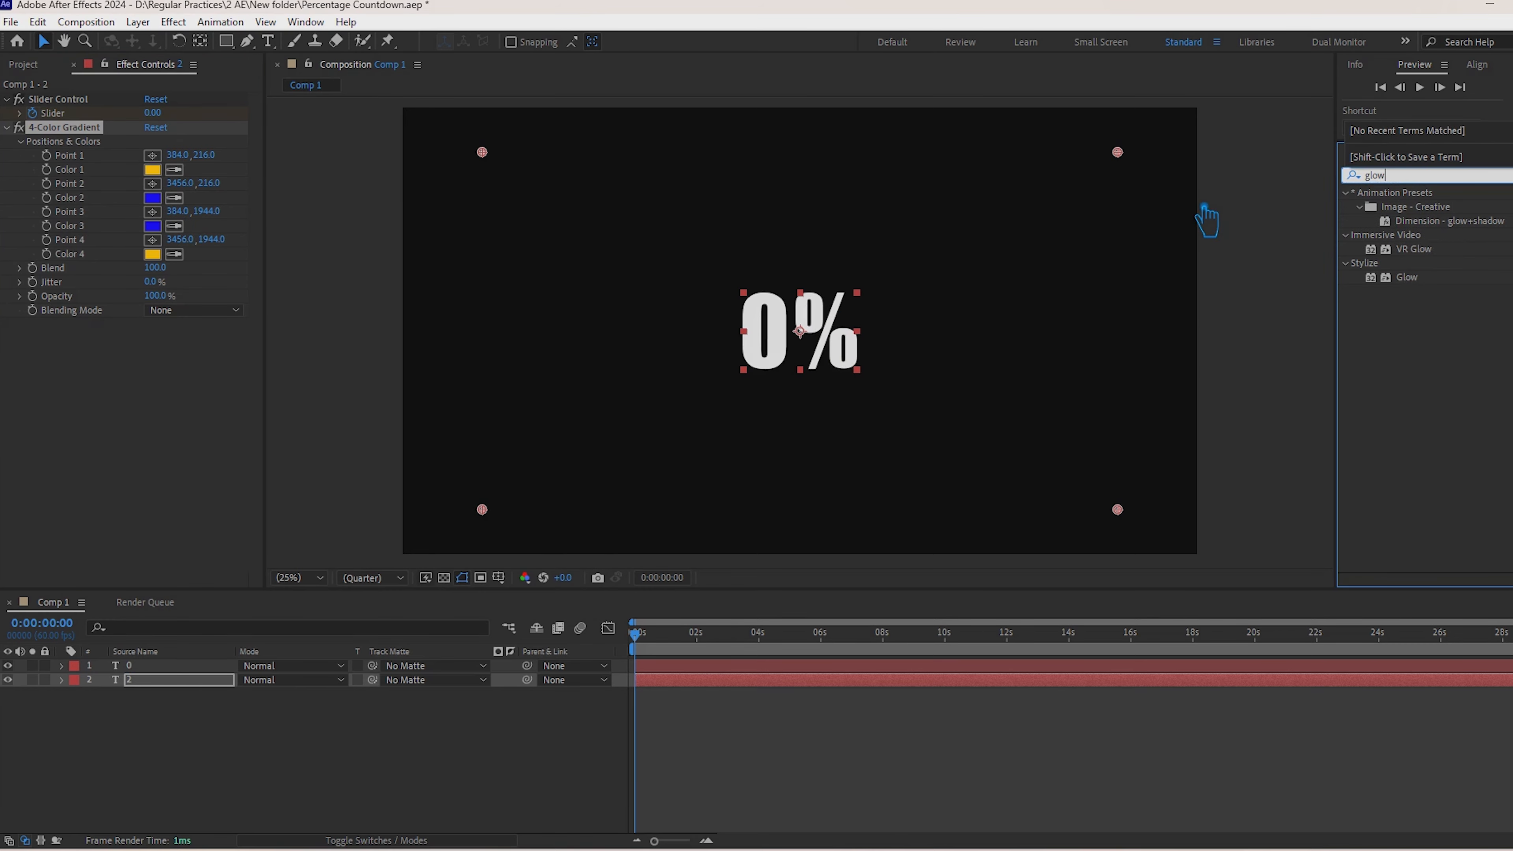
{"action": "left_click_drag", "start_coordinate": [1417, 277], "coordinate": [179, 682]}
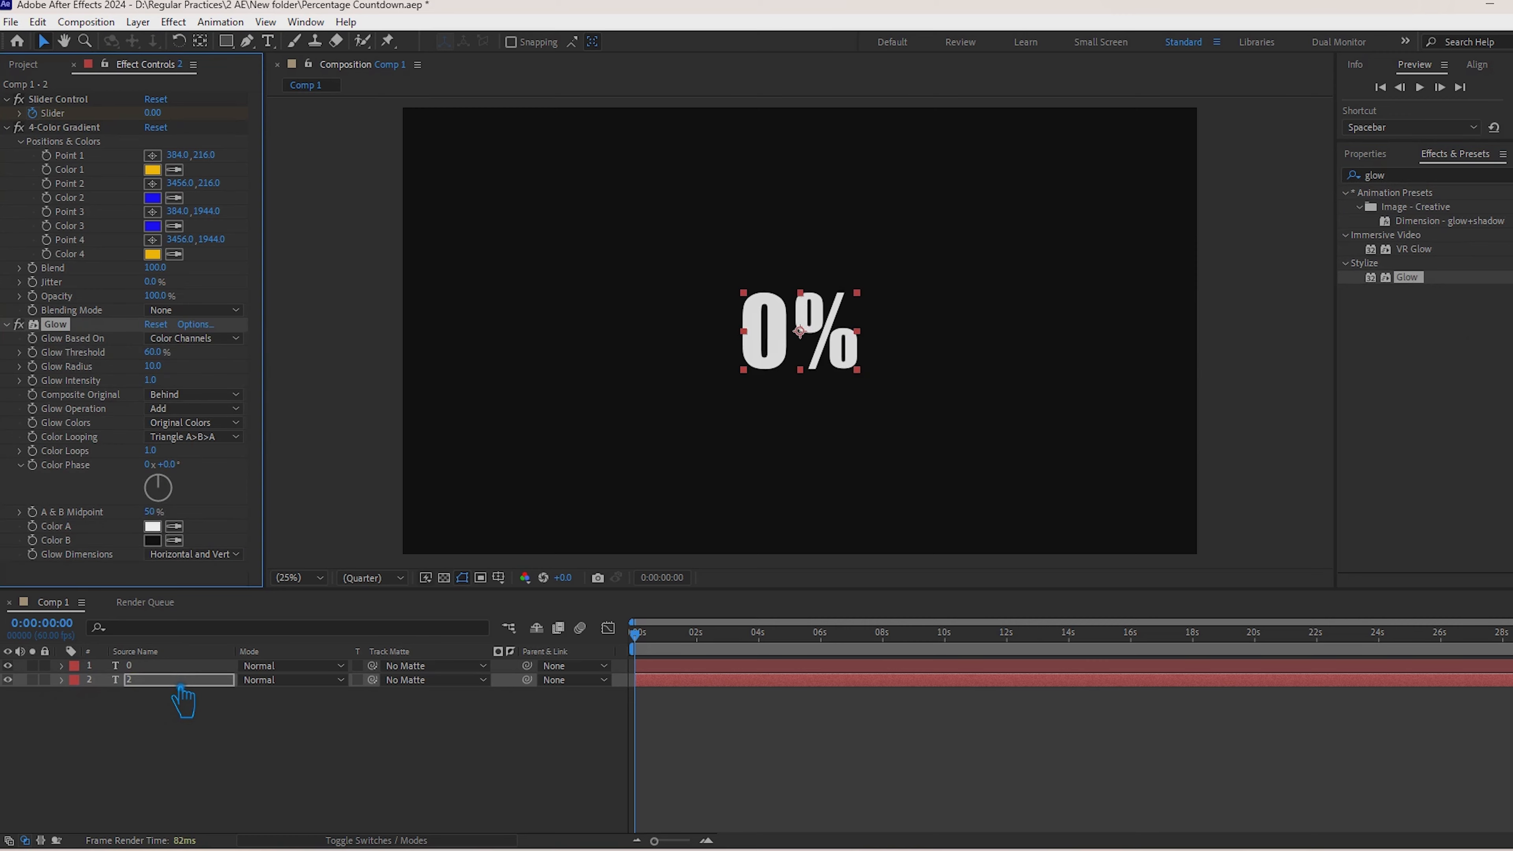
{"action": "left_click_drag", "start_coordinate": [156, 366], "coordinate": [338, 415]}
{"action": "left_click", "coordinate": [164, 684]}
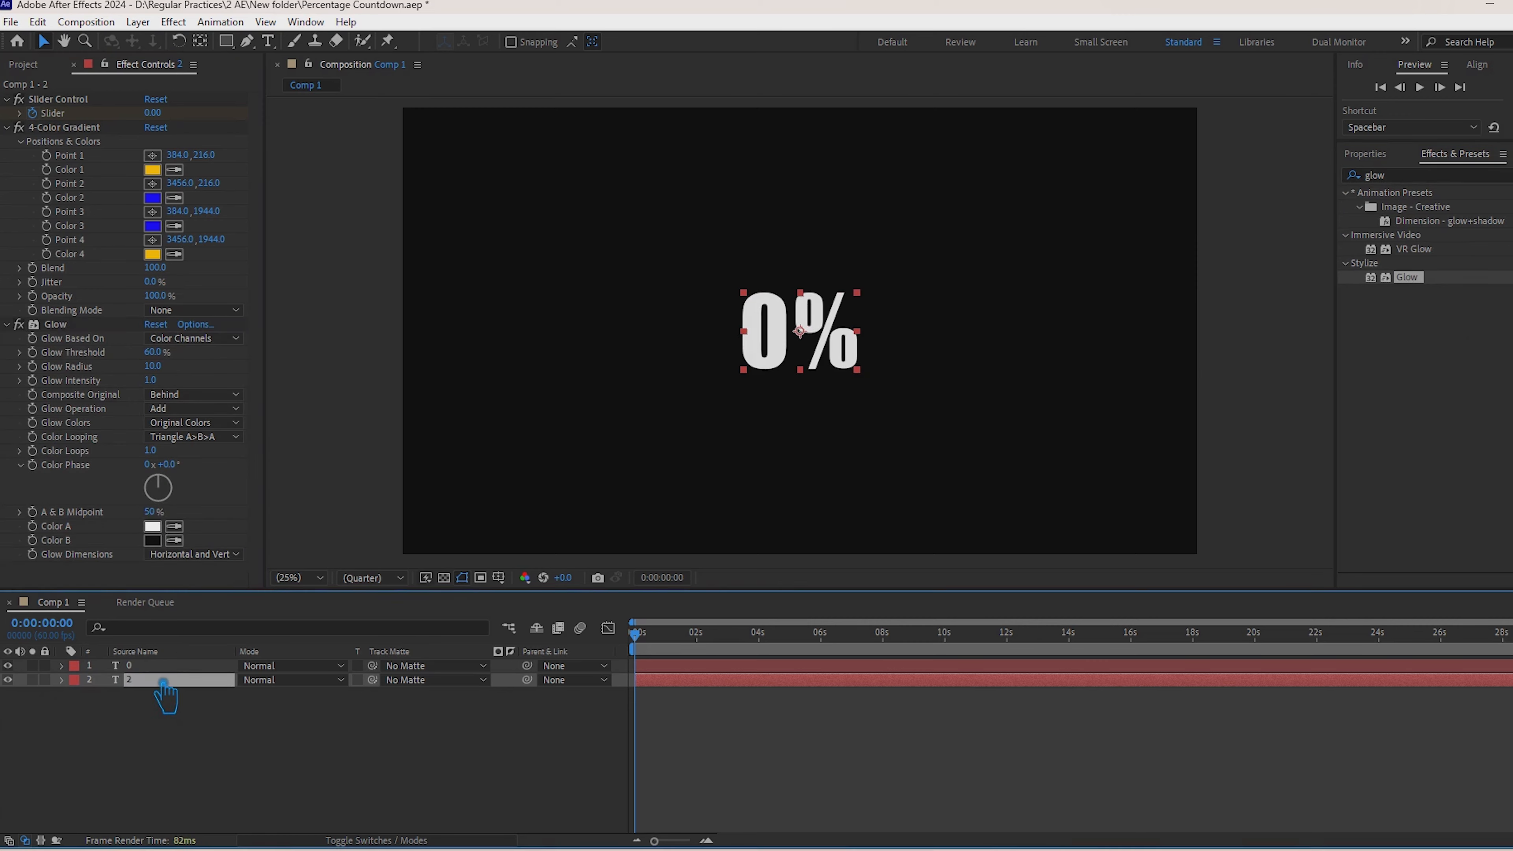
{"action": "left_click_drag", "start_coordinate": [156, 366], "coordinate": [1108, 429]}
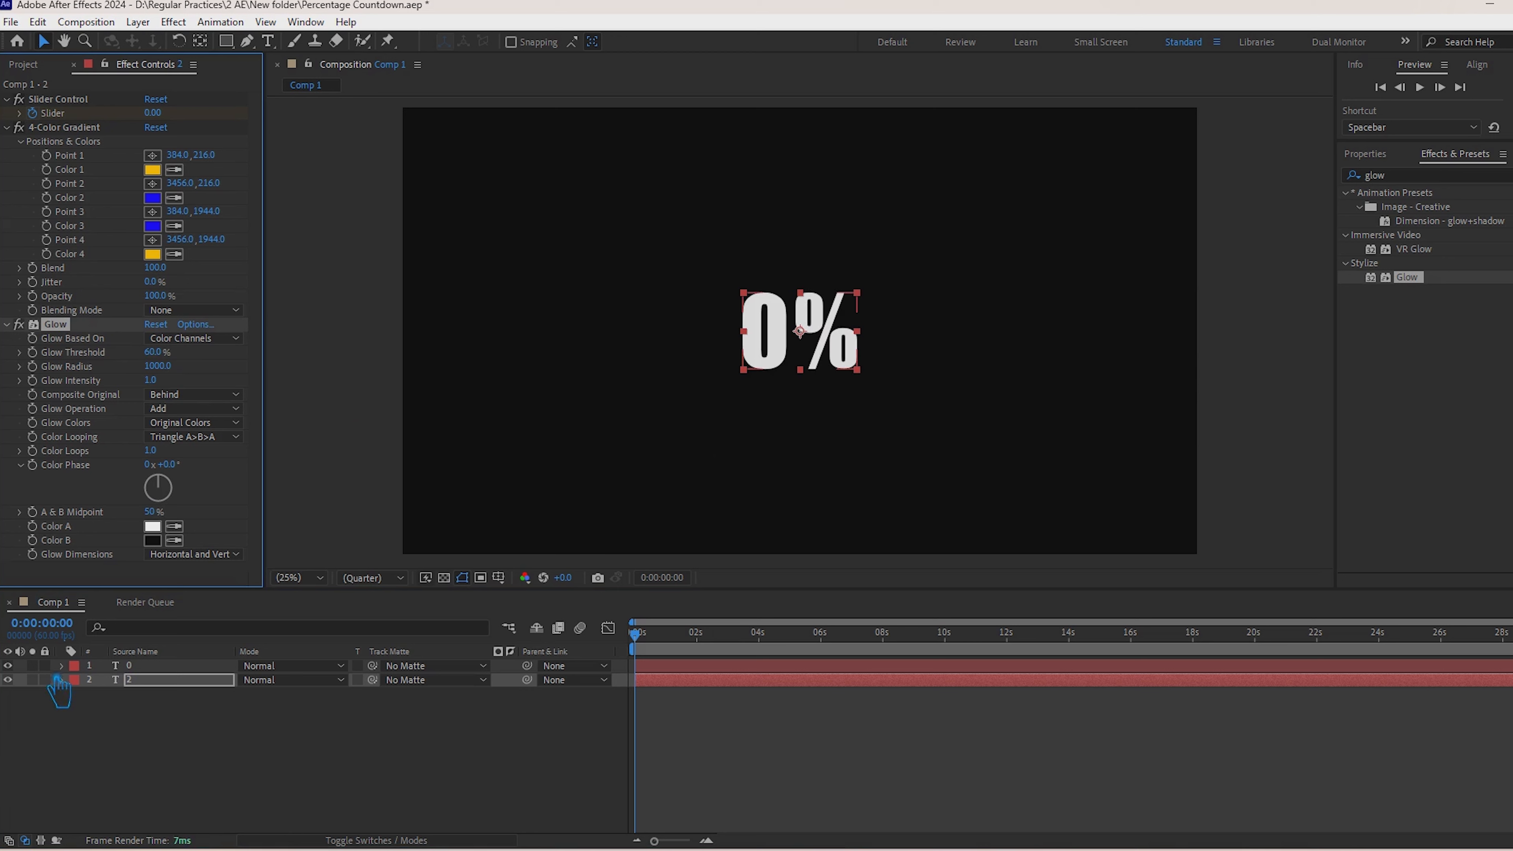
Step: With text layer 0 temporarily hidden, delete the 4-Color Gradient effect from layer 2 and make layer 0 visible again
{"action": "left_click", "coordinate": [26, 679]}
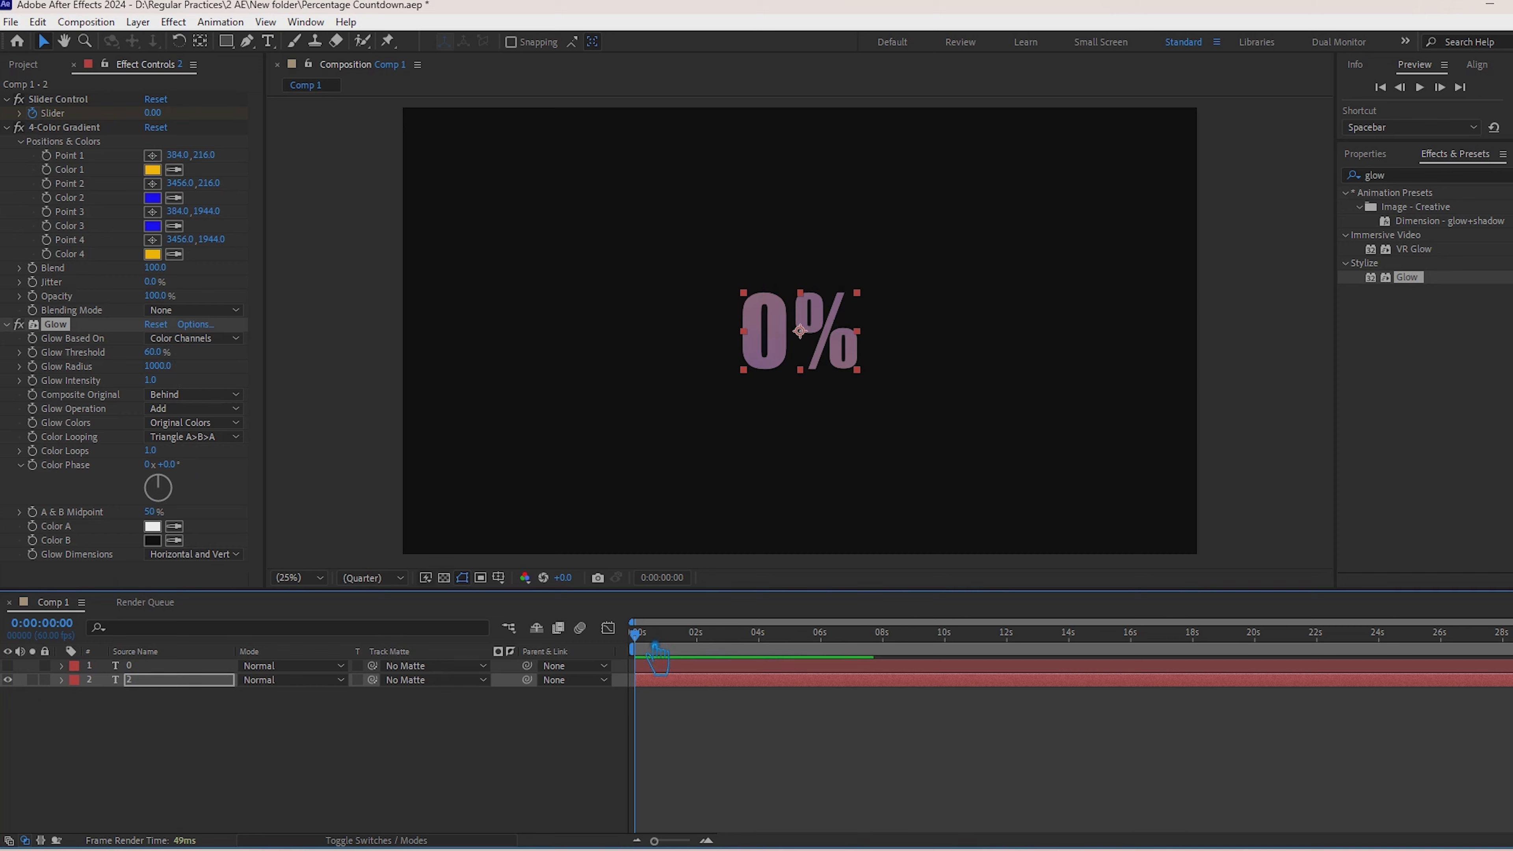
{"action": "key", "text": "space"}
{"action": "key", "text": "space"}
{"action": "left_click", "coordinate": [83, 128]}
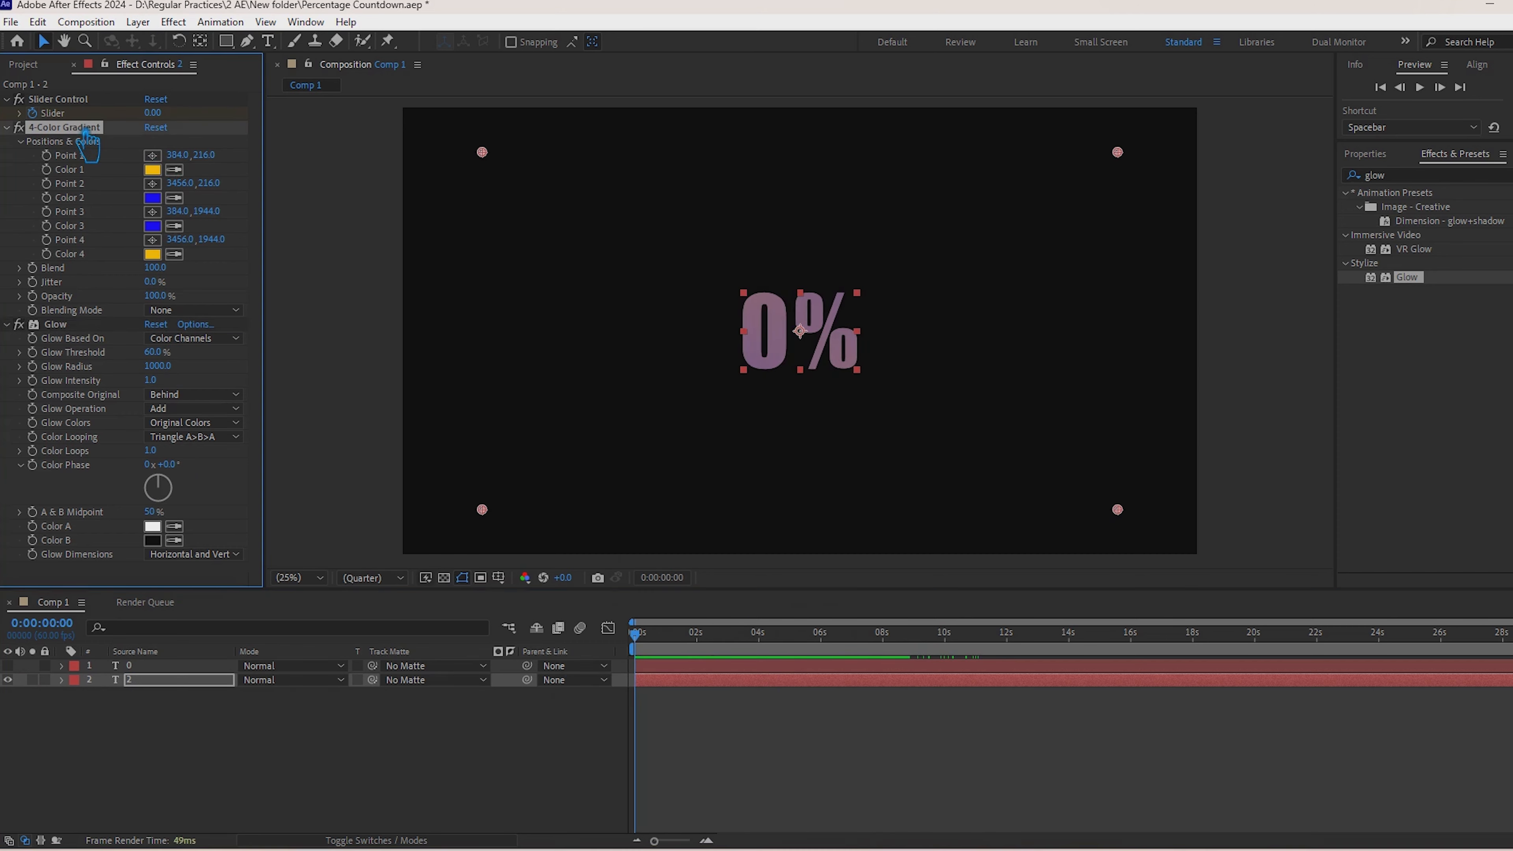
{"action": "key", "text": "Delete"}
{"action": "left_click", "coordinate": [179, 667]}
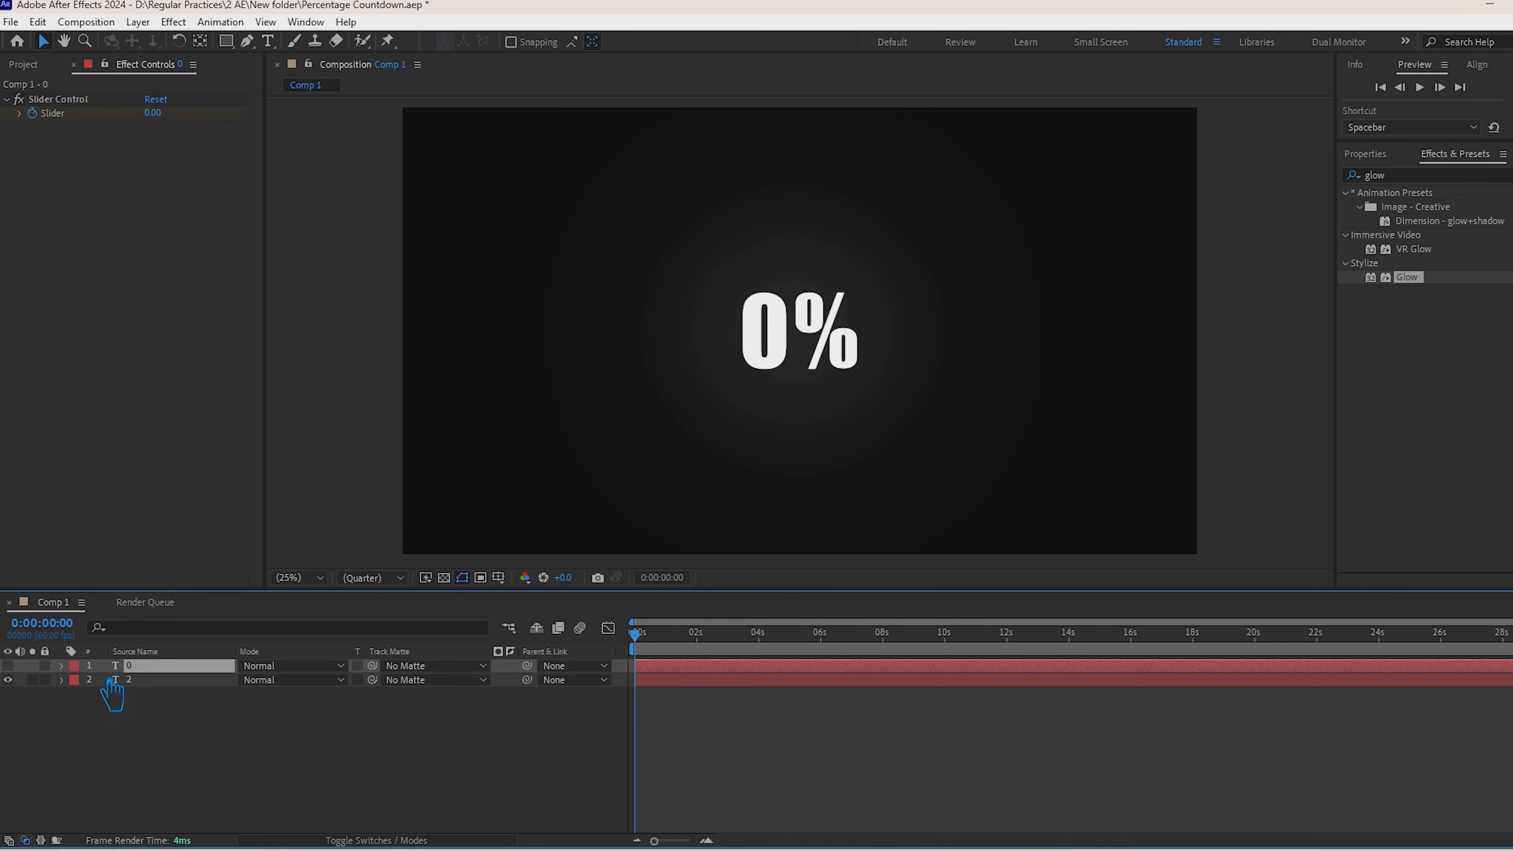
{"action": "left_click", "coordinate": [8, 665]}
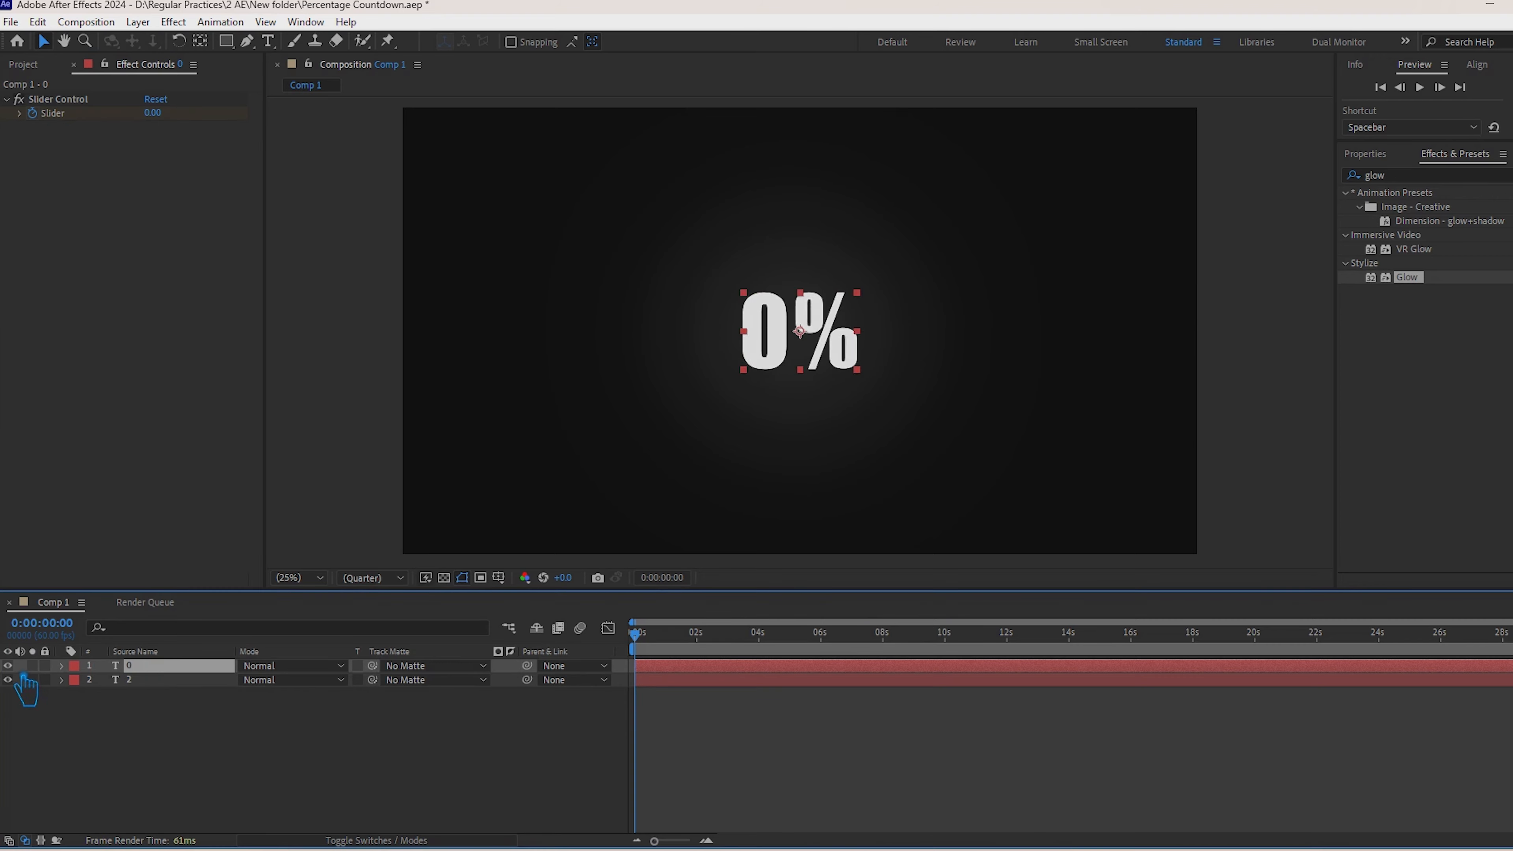
Step: Find the Gradient Ramp effect and apply it to text layer 2
{"action": "left_click", "coordinate": [156, 680]}
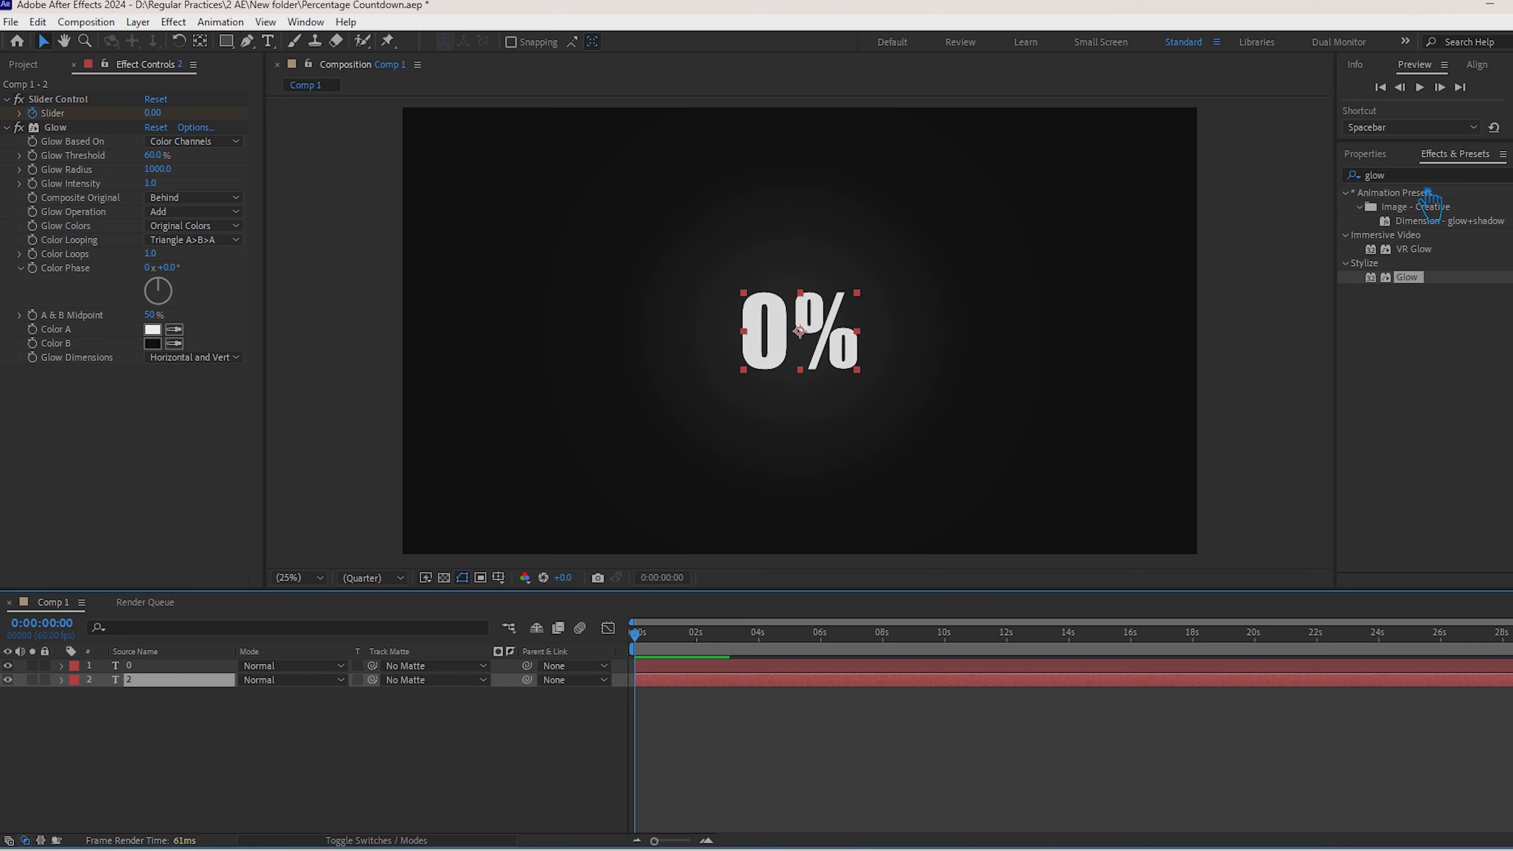
{"action": "left_click", "coordinate": [1419, 176]}
{"action": "double_click", "coordinate": [1418, 178]}
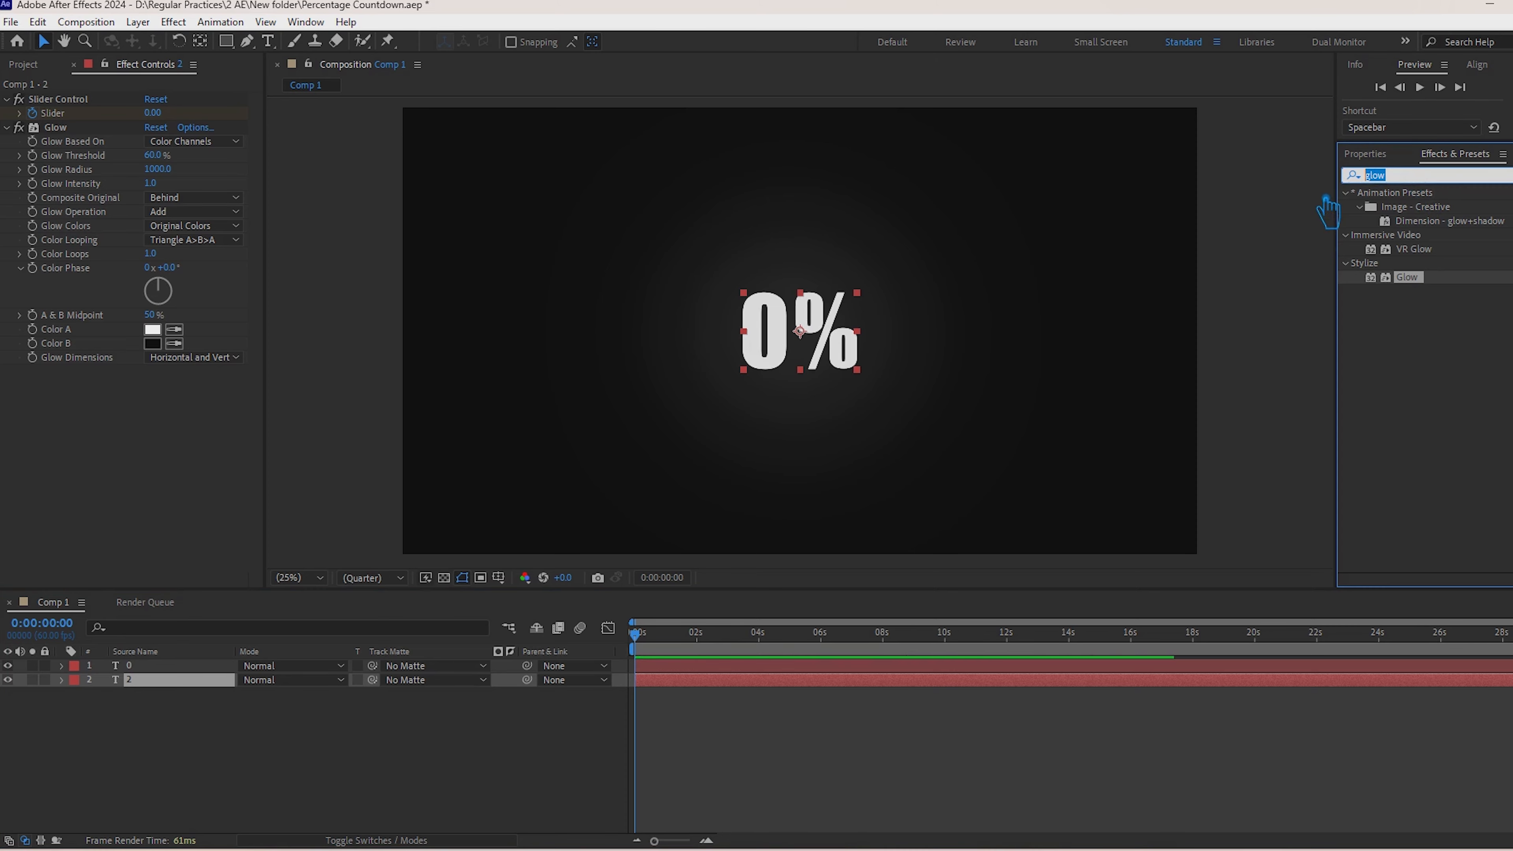
{"action": "type", "text": "color"}
{"action": "double_click", "coordinate": [1376, 177]}
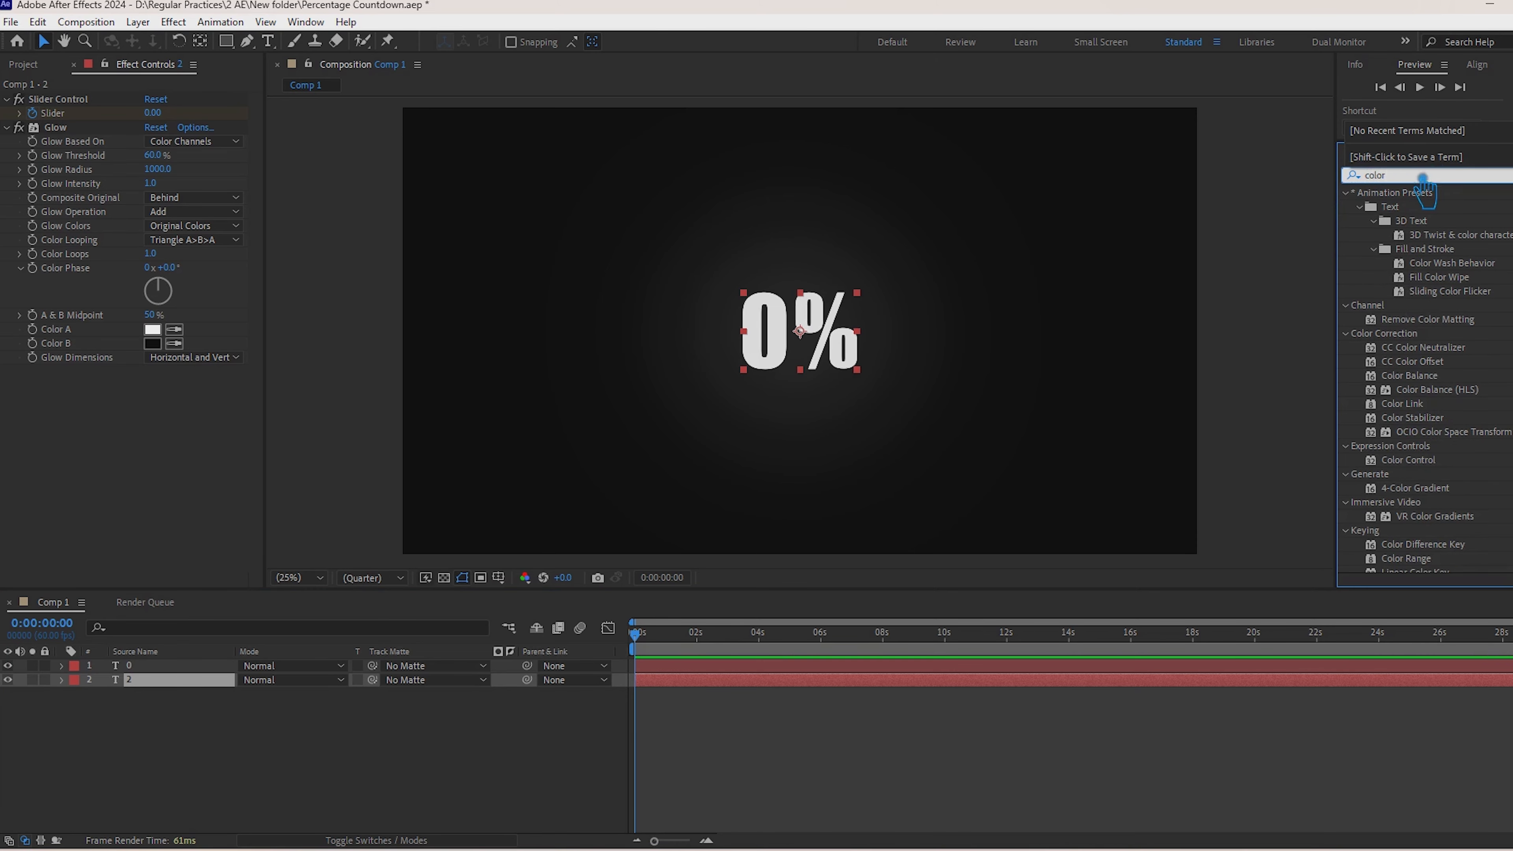
{"action": "type", "text": "gradient"}
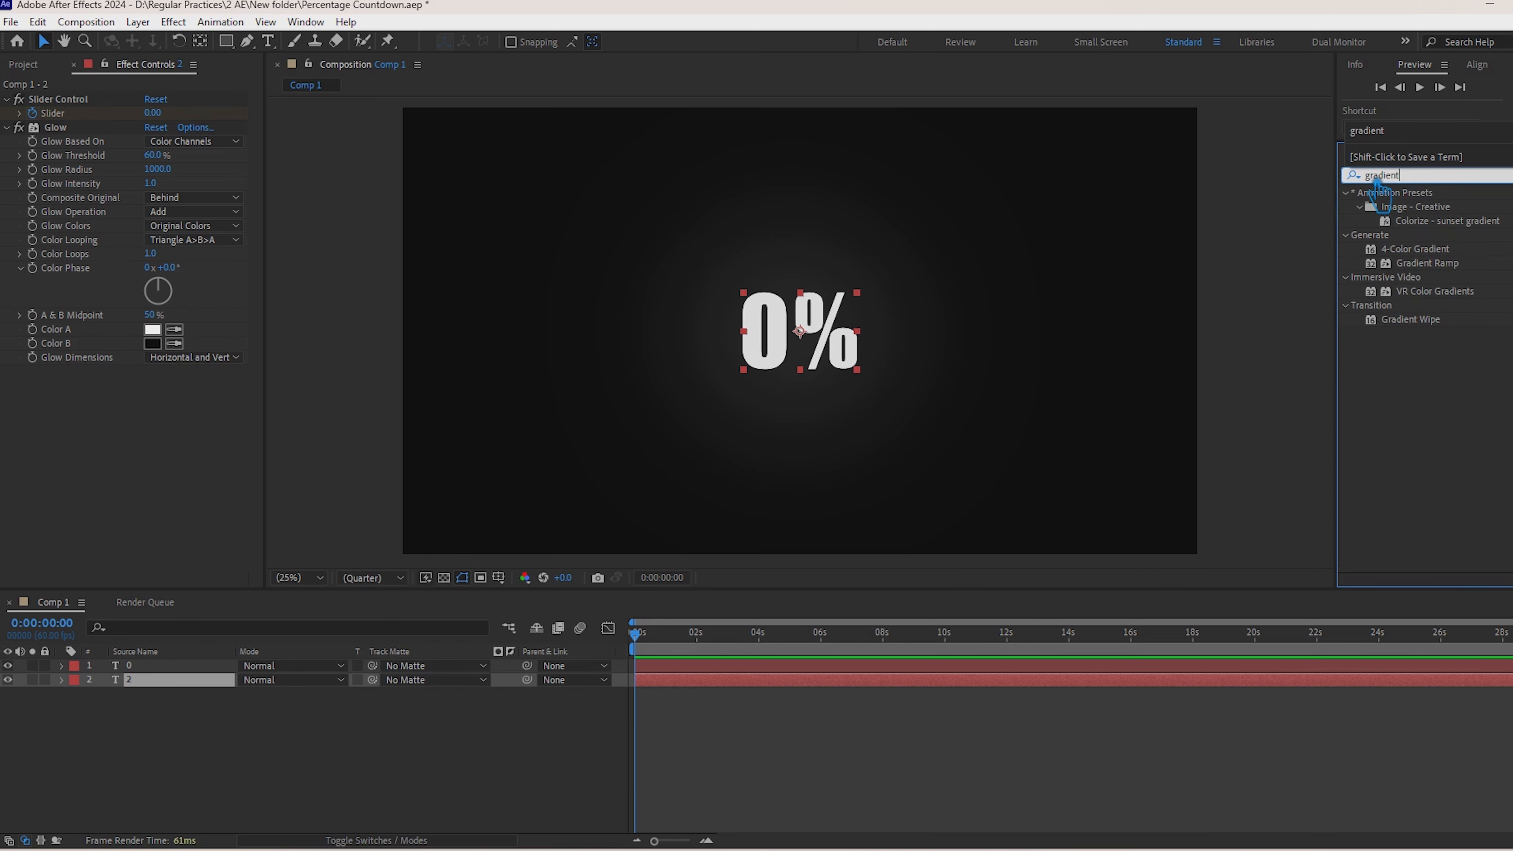
{"action": "left_click_drag", "start_coordinate": [1448, 271], "coordinate": [188, 703]}
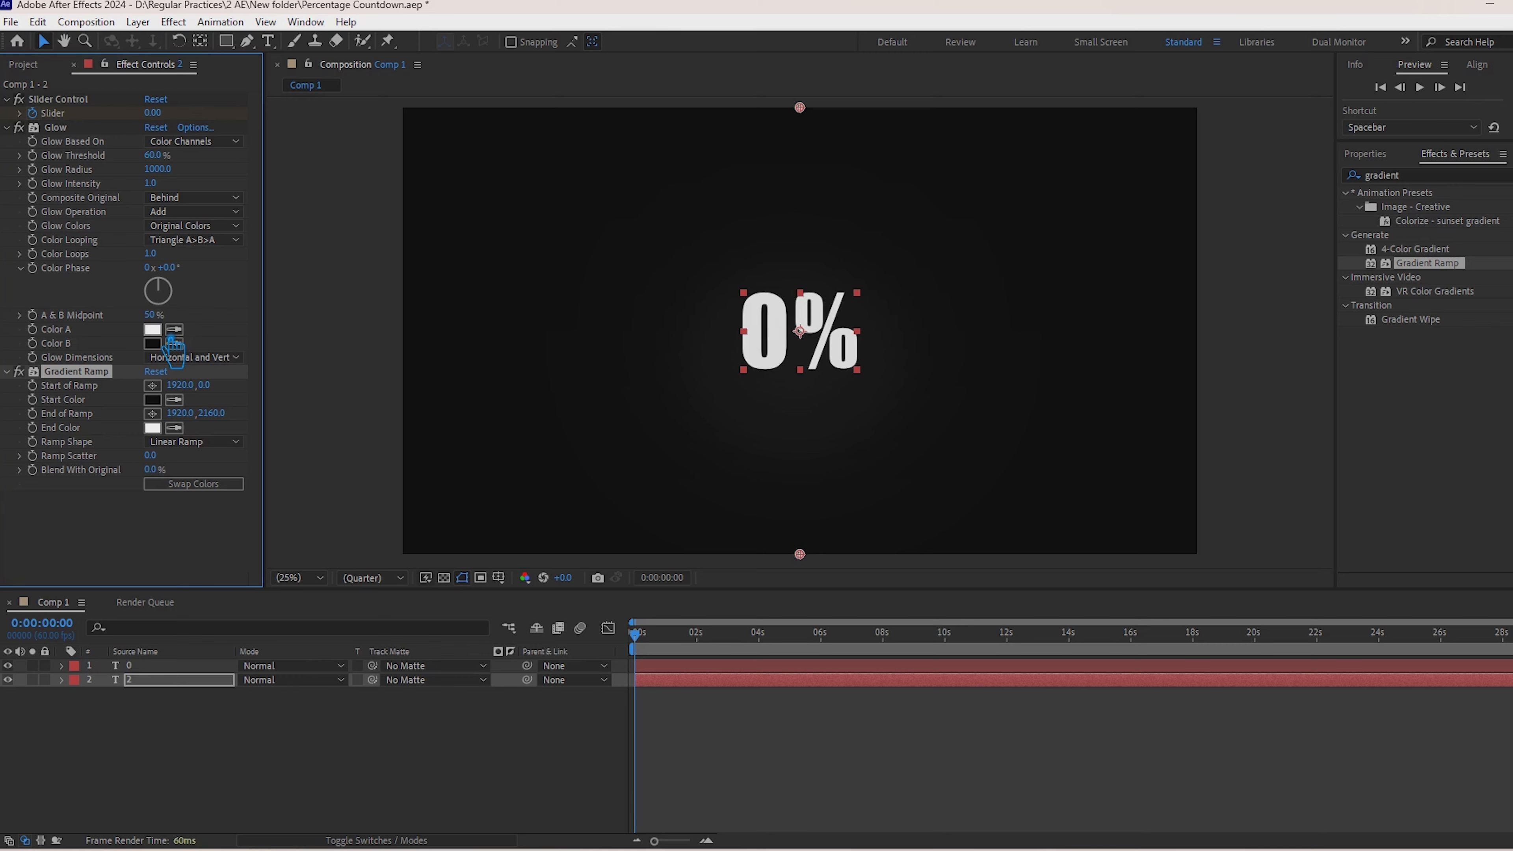
Step: Set Color A of layer 2's Glow effect to golden yellow FFC600
{"action": "left_click", "coordinate": [152, 329]}
{"action": "left_click_drag", "start_coordinate": [416, 527], "coordinate": [424, 545]}
{"action": "left_click_drag", "start_coordinate": [382, 355], "coordinate": [426, 326]}
{"action": "left_click_drag", "start_coordinate": [427, 536], "coordinate": [425, 539]}
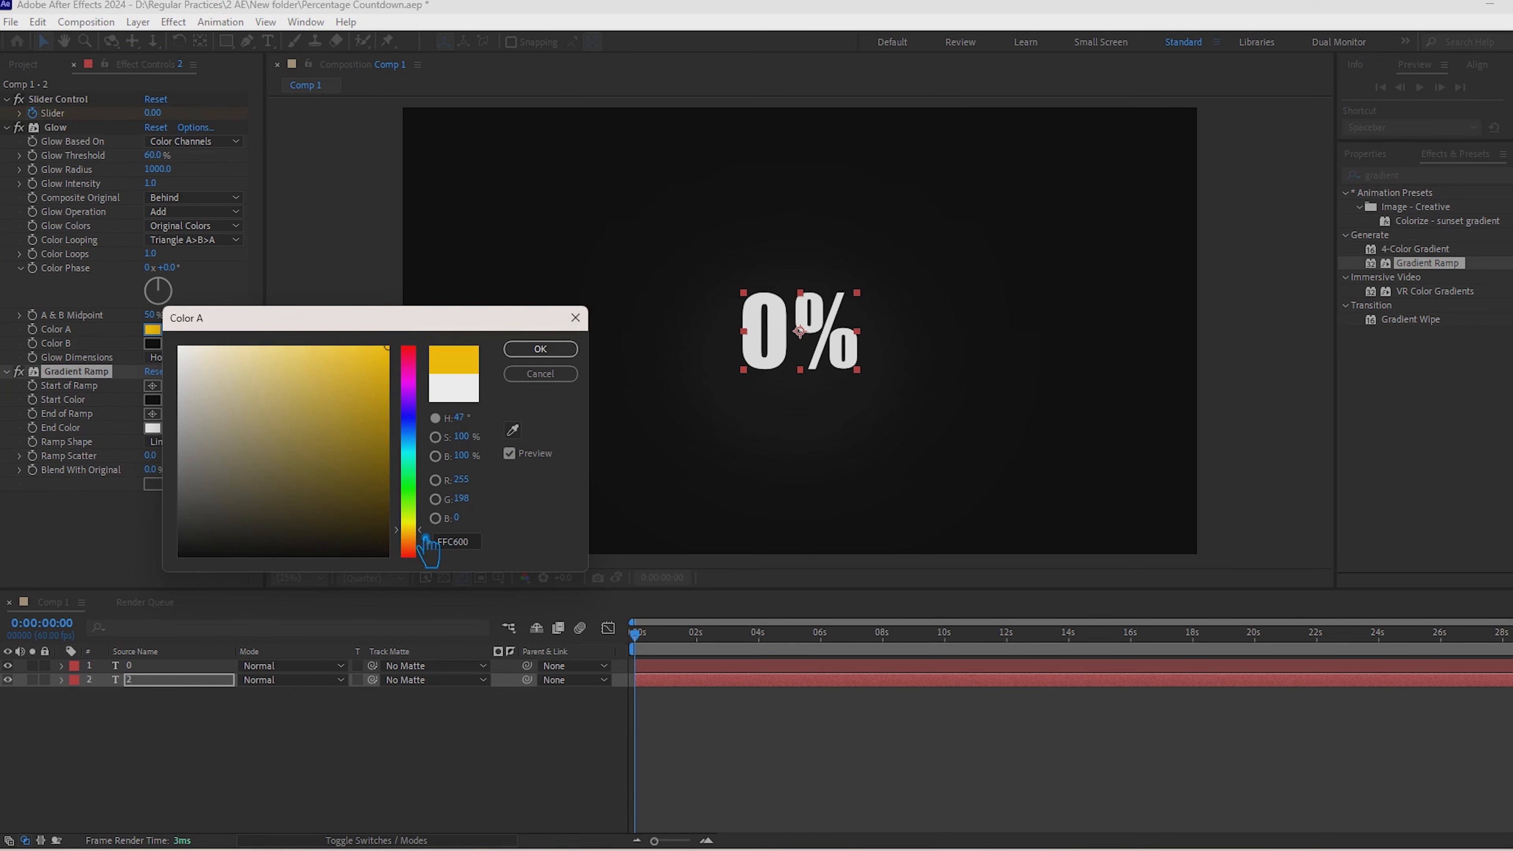
{"action": "left_click", "coordinate": [540, 349]}
Step: Set Color B of layer 2's Glow effect to dark blue 010493
{"action": "left_click", "coordinate": [153, 343]}
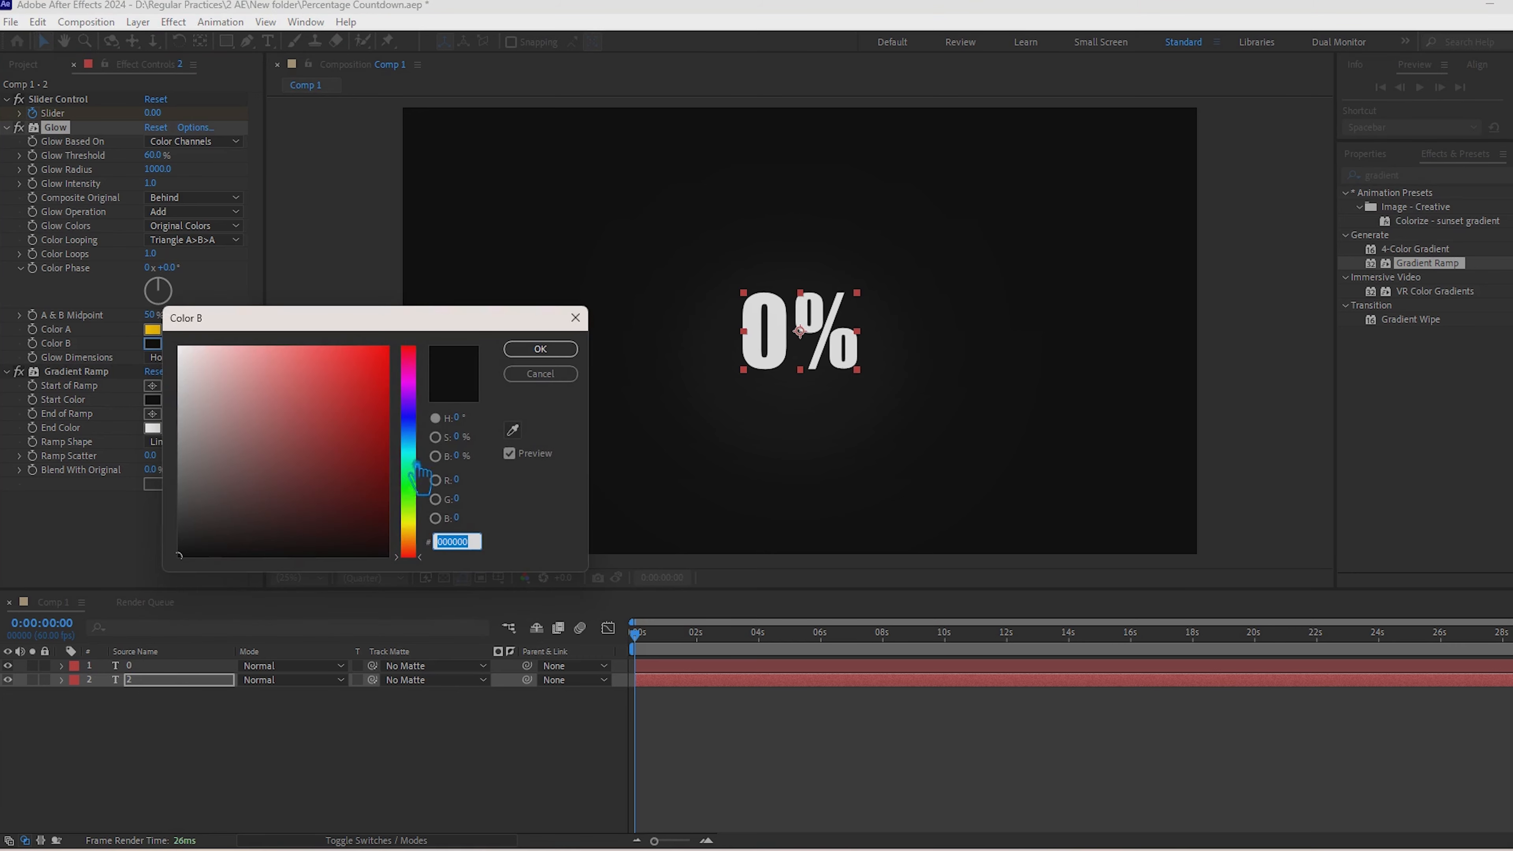
{"action": "left_click", "coordinate": [409, 417]}
{"action": "left_click", "coordinate": [386, 435]}
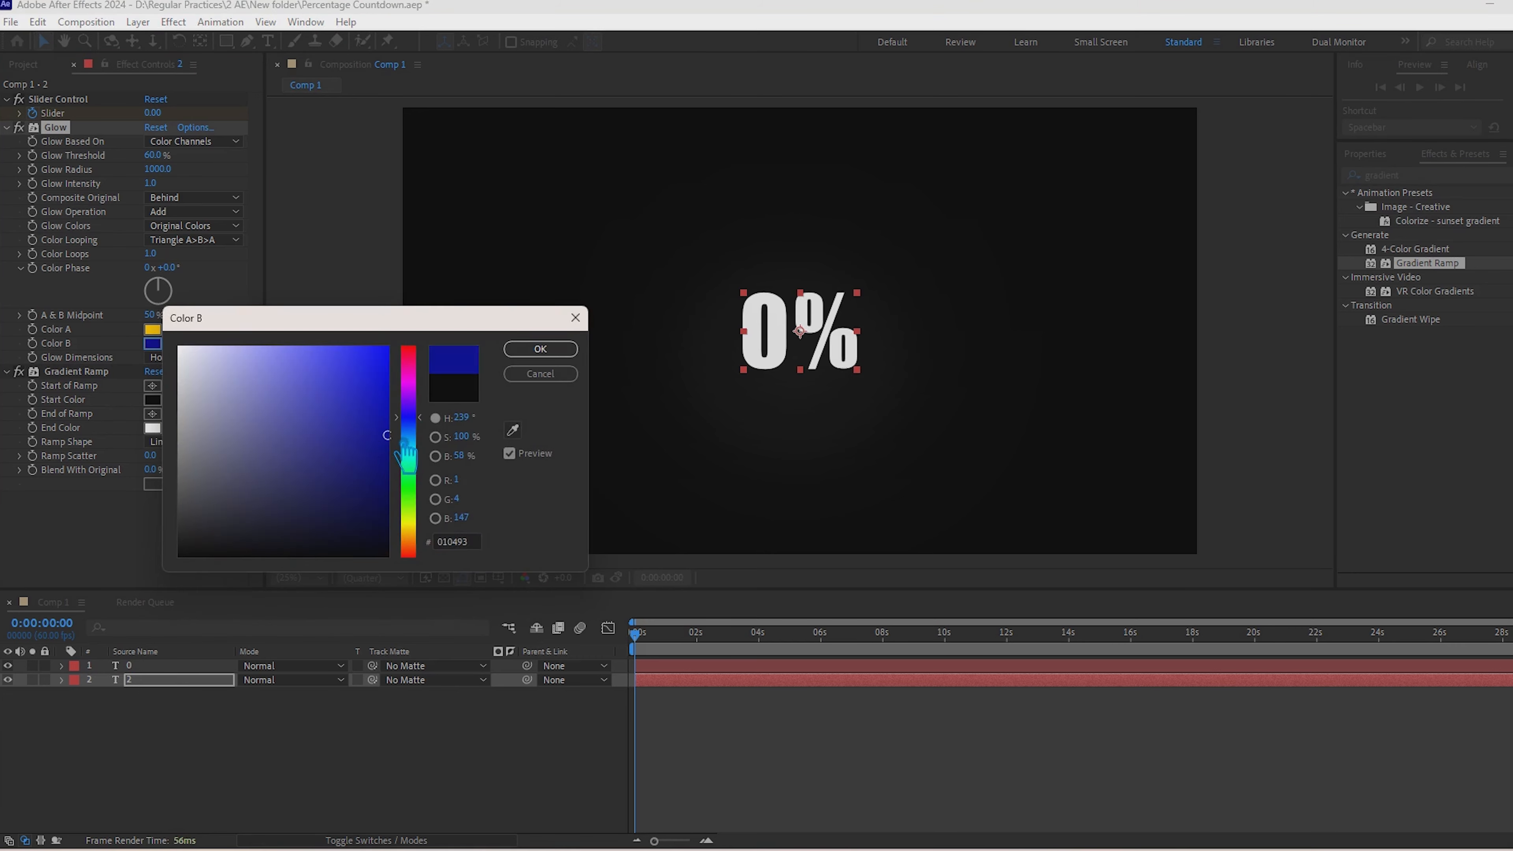
{"action": "left_click", "coordinate": [540, 351]}
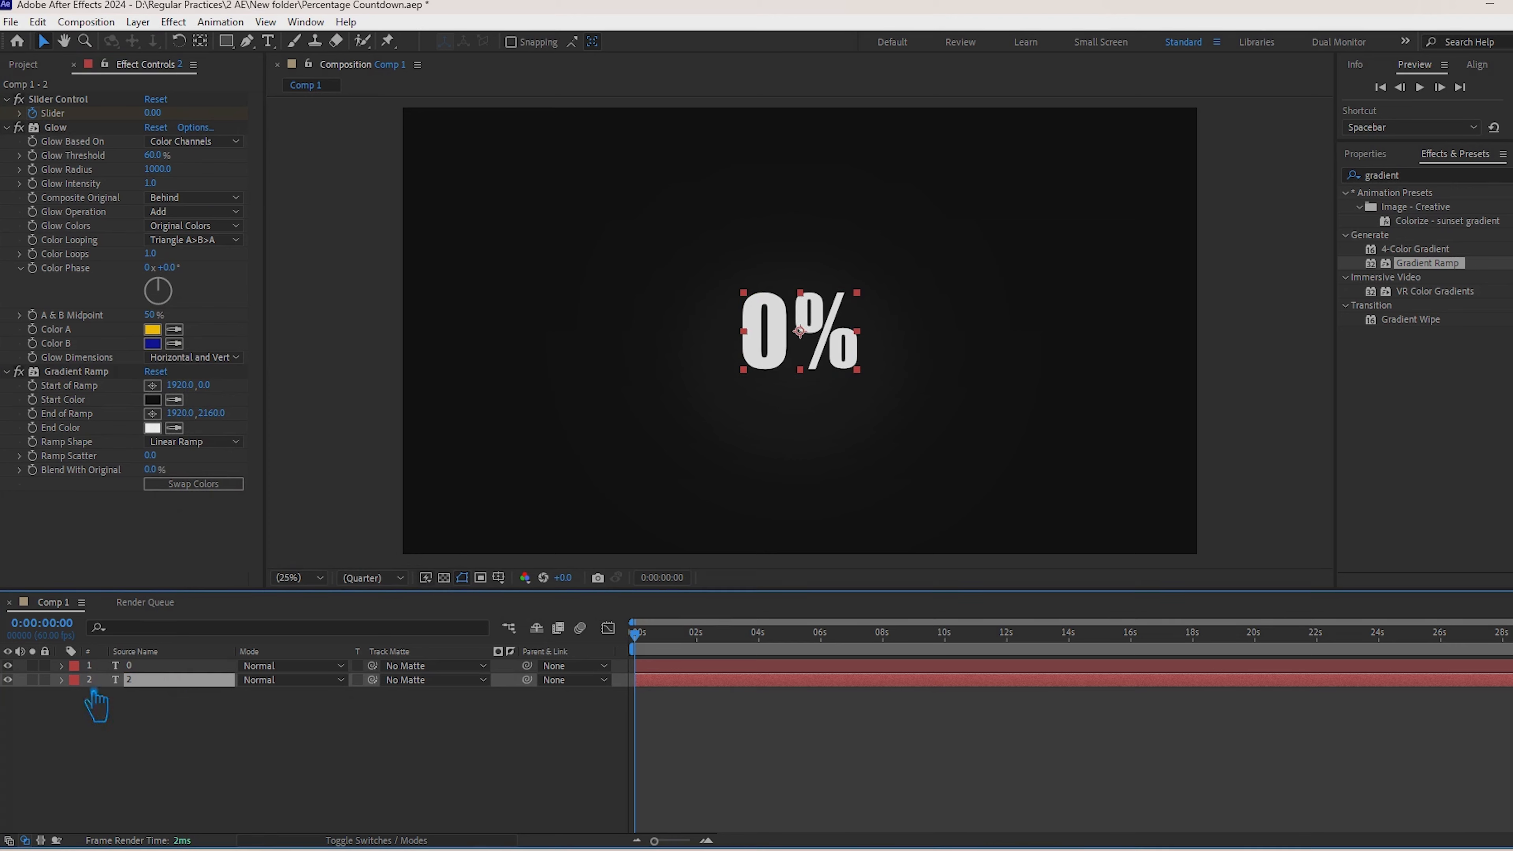
Step: Compare the counter with layer 2 hidden and shown, and set that layer's Glow Radius to 327
{"action": "left_click", "coordinate": [19, 689]}
{"action": "left_click", "coordinate": [8, 680]}
{"action": "left_click", "coordinate": [8, 680]}
{"action": "left_click", "coordinate": [193, 683]}
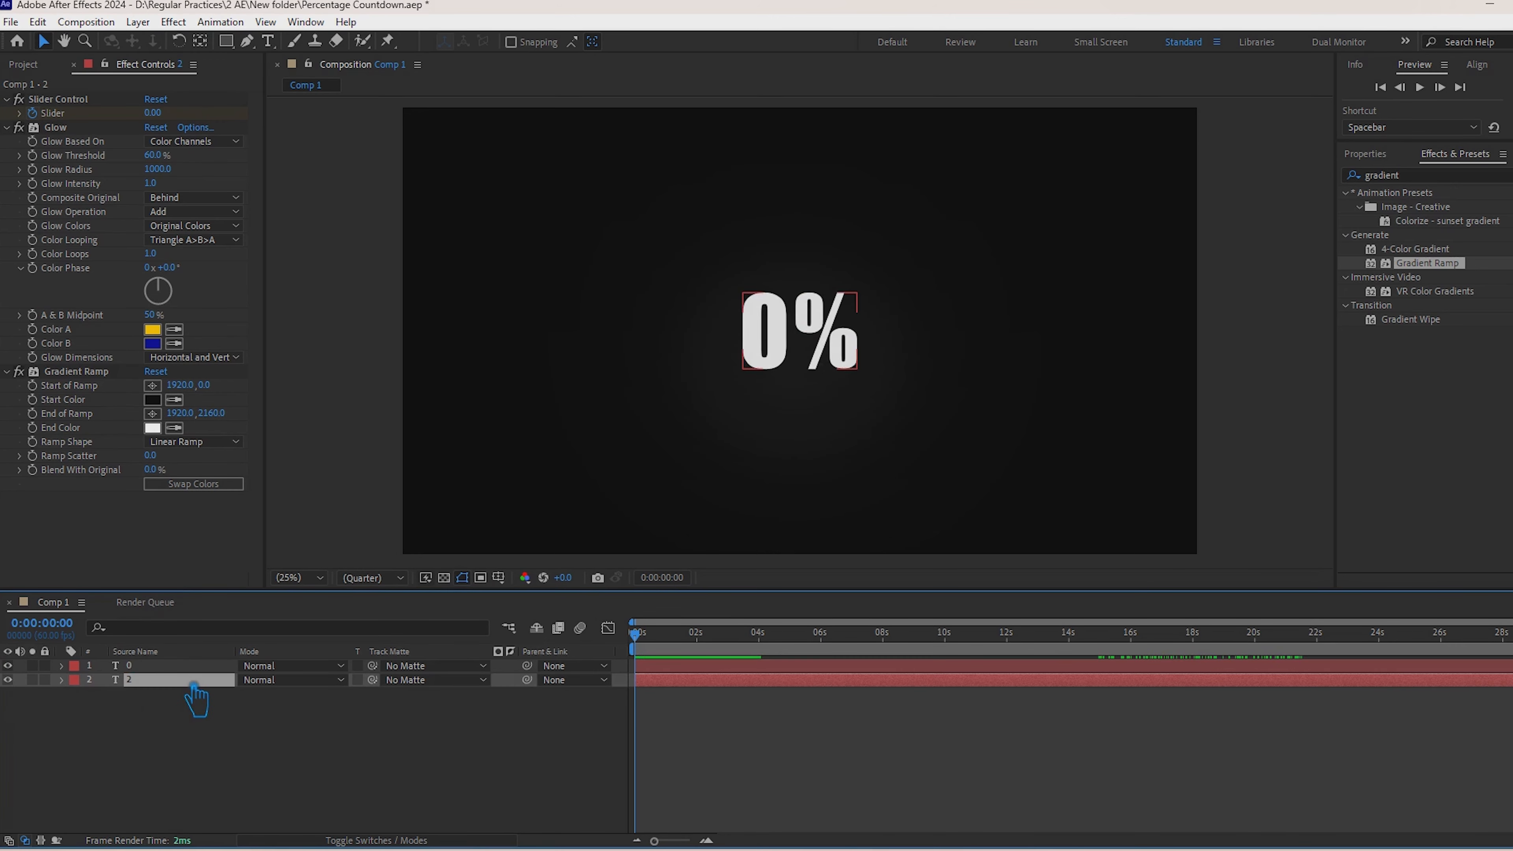
{"action": "left_click_drag", "start_coordinate": [156, 170], "coordinate": [52, 182]}
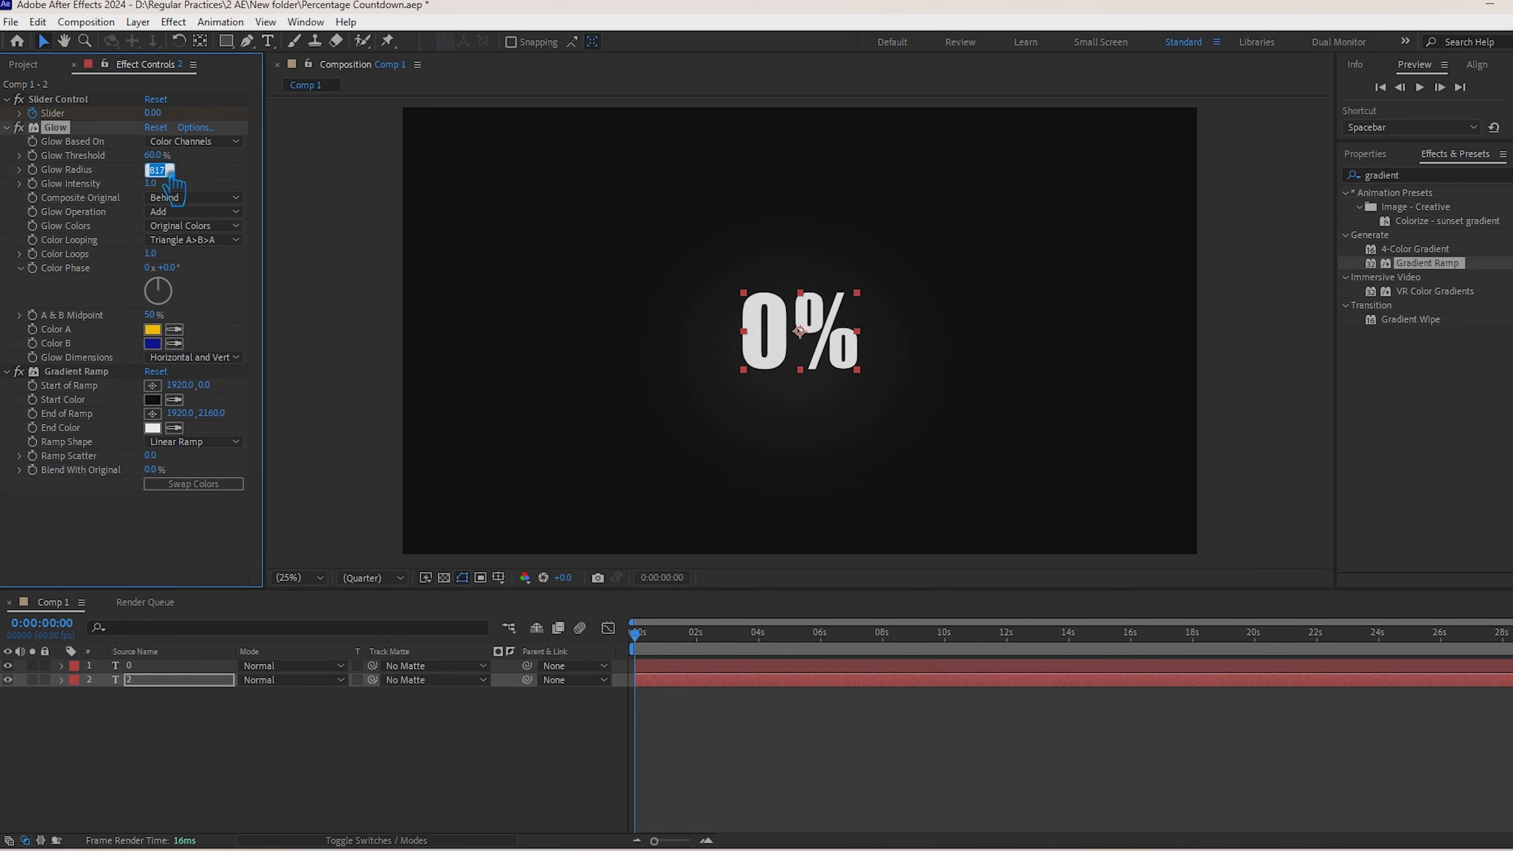
{"action": "type", "text": "10"}
{"action": "key", "text": "Return"}
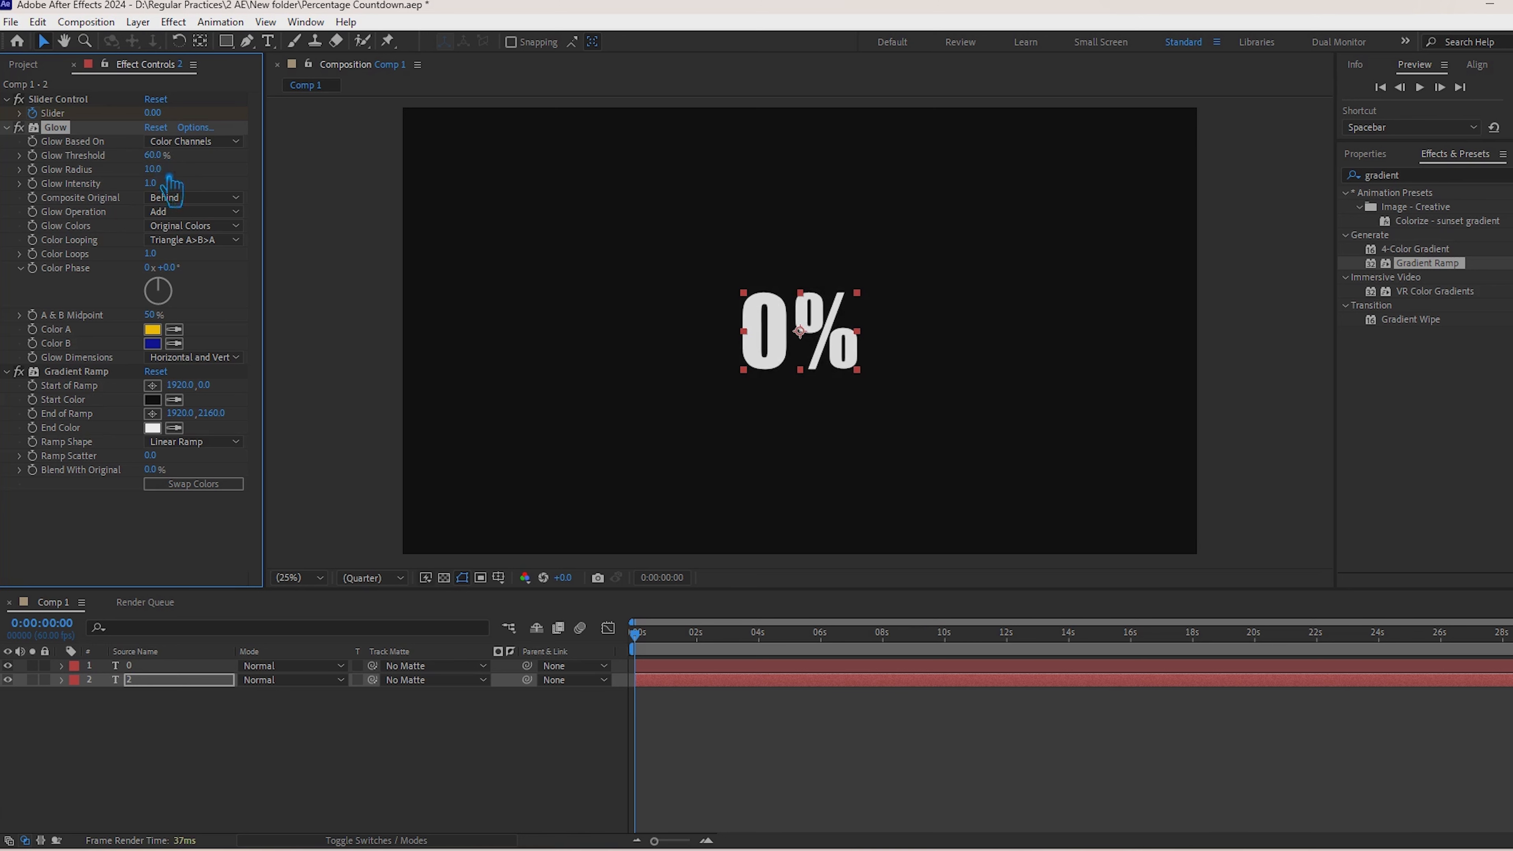
{"action": "left_click_drag", "start_coordinate": [169, 173], "coordinate": [458, 222]}
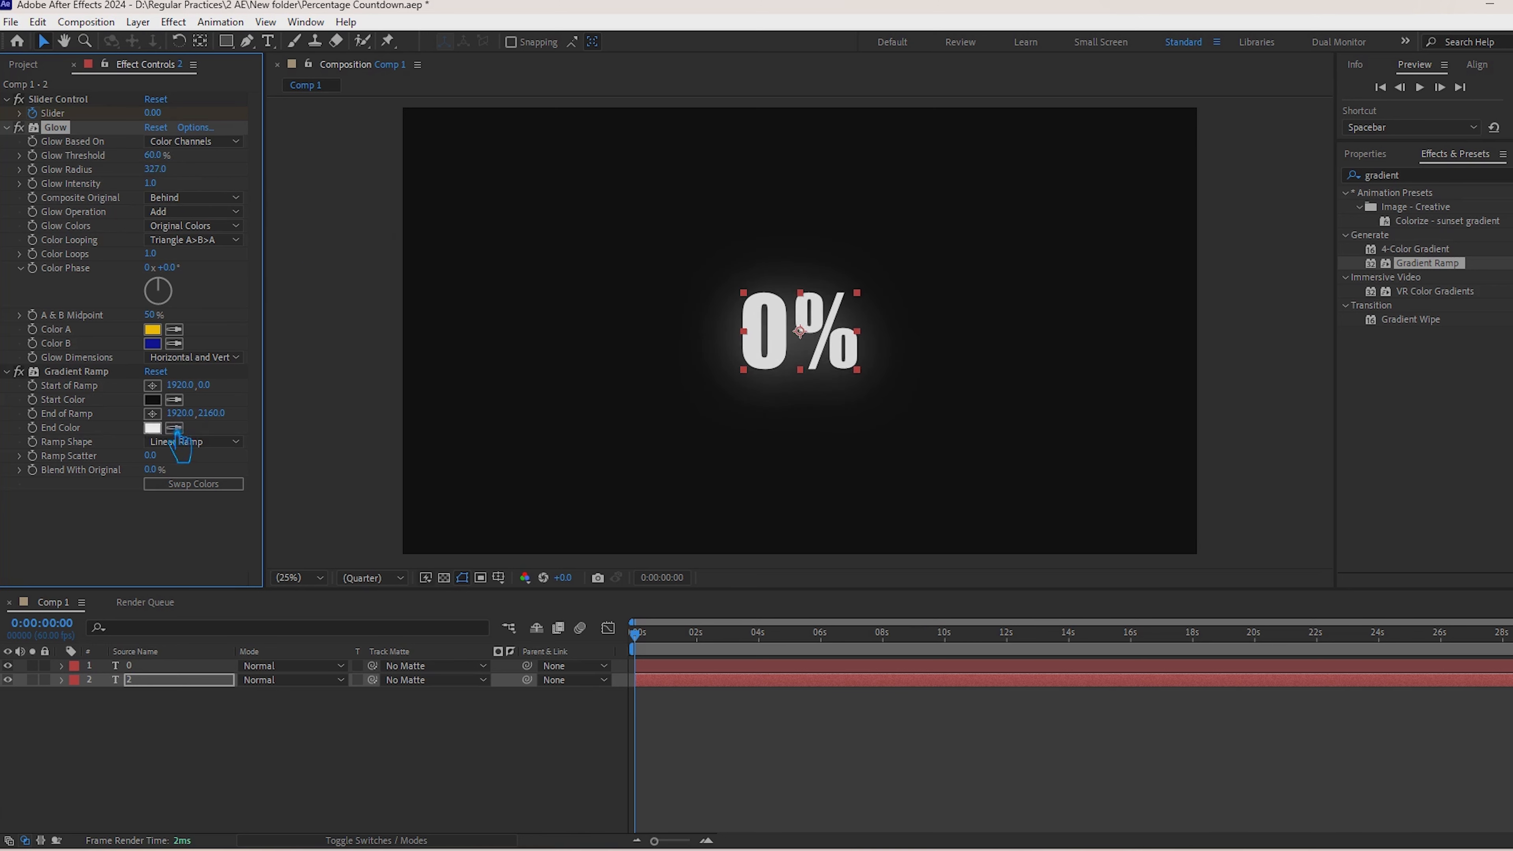
Step: Set the End Color of layer 2's Gradient Ramp to blue 0C00FF
{"action": "left_click", "coordinate": [159, 428]}
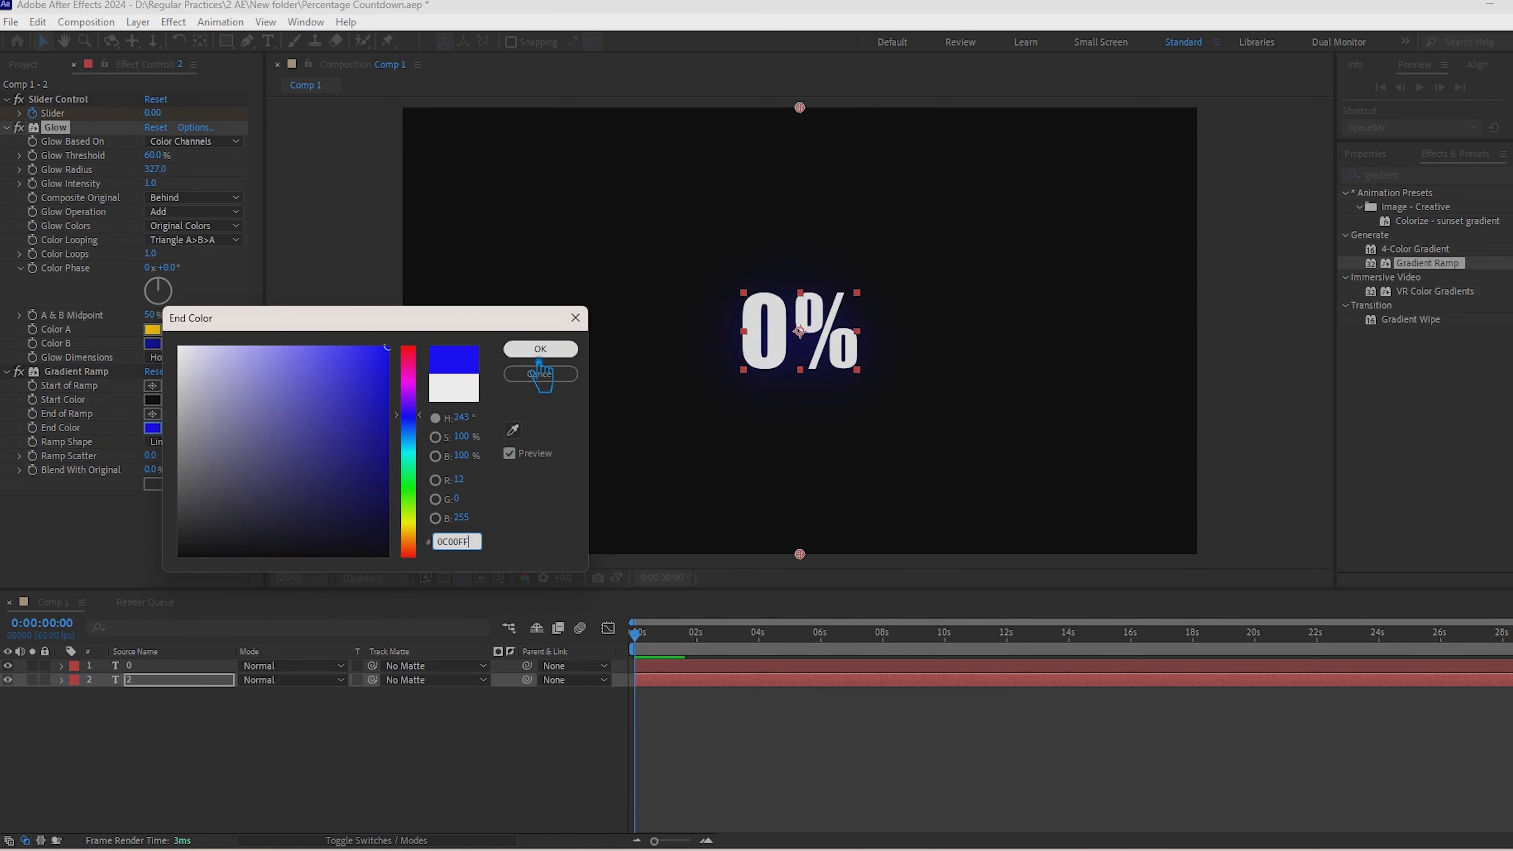
{"action": "left_click", "coordinate": [537, 356]}
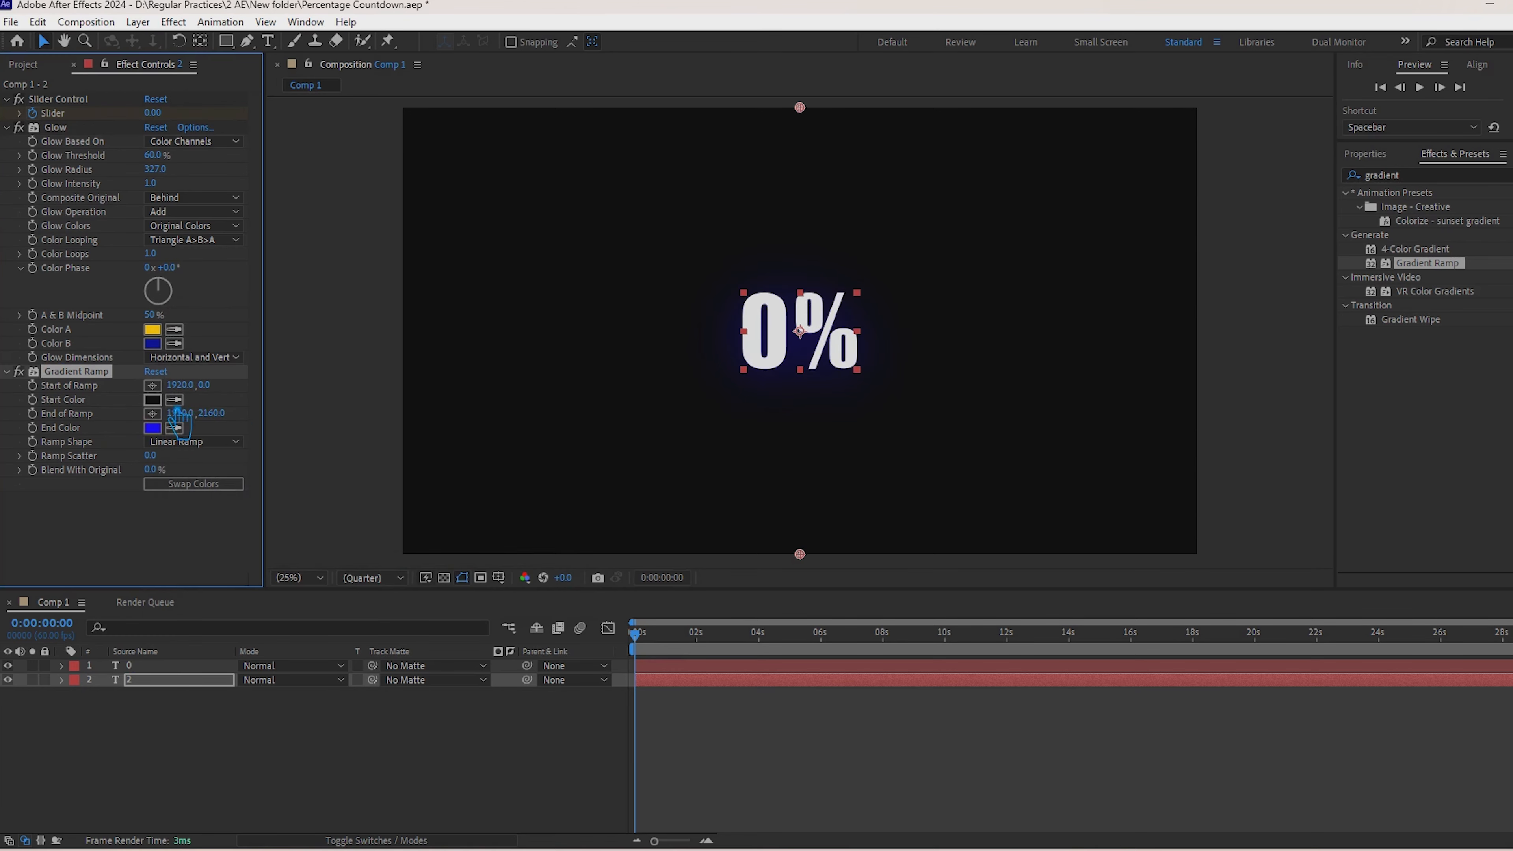
Step: Set Color A of layer 2's Glow effect to blue 0C00FF
{"action": "left_click", "coordinate": [152, 329]}
{"action": "type", "text": "0C00FF"}
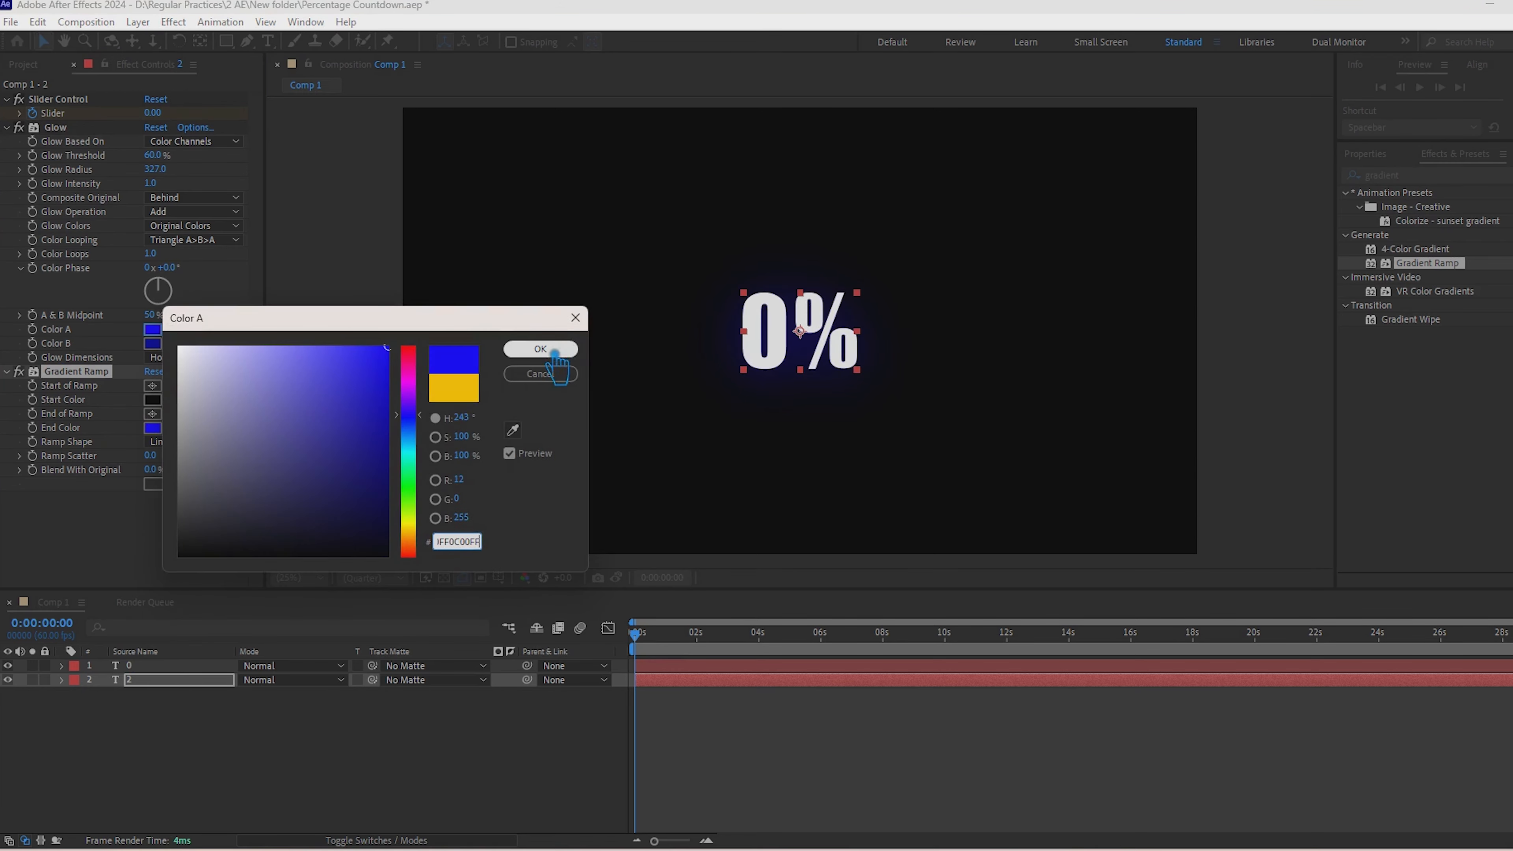
{"action": "left_click", "coordinate": [539, 349]}
Step: Set Color A of layer 2's Glow effect to near-white FEFEFF
{"action": "left_click", "coordinate": [153, 329]}
{"action": "left_click_drag", "start_coordinate": [208, 376], "coordinate": [192, 339]}
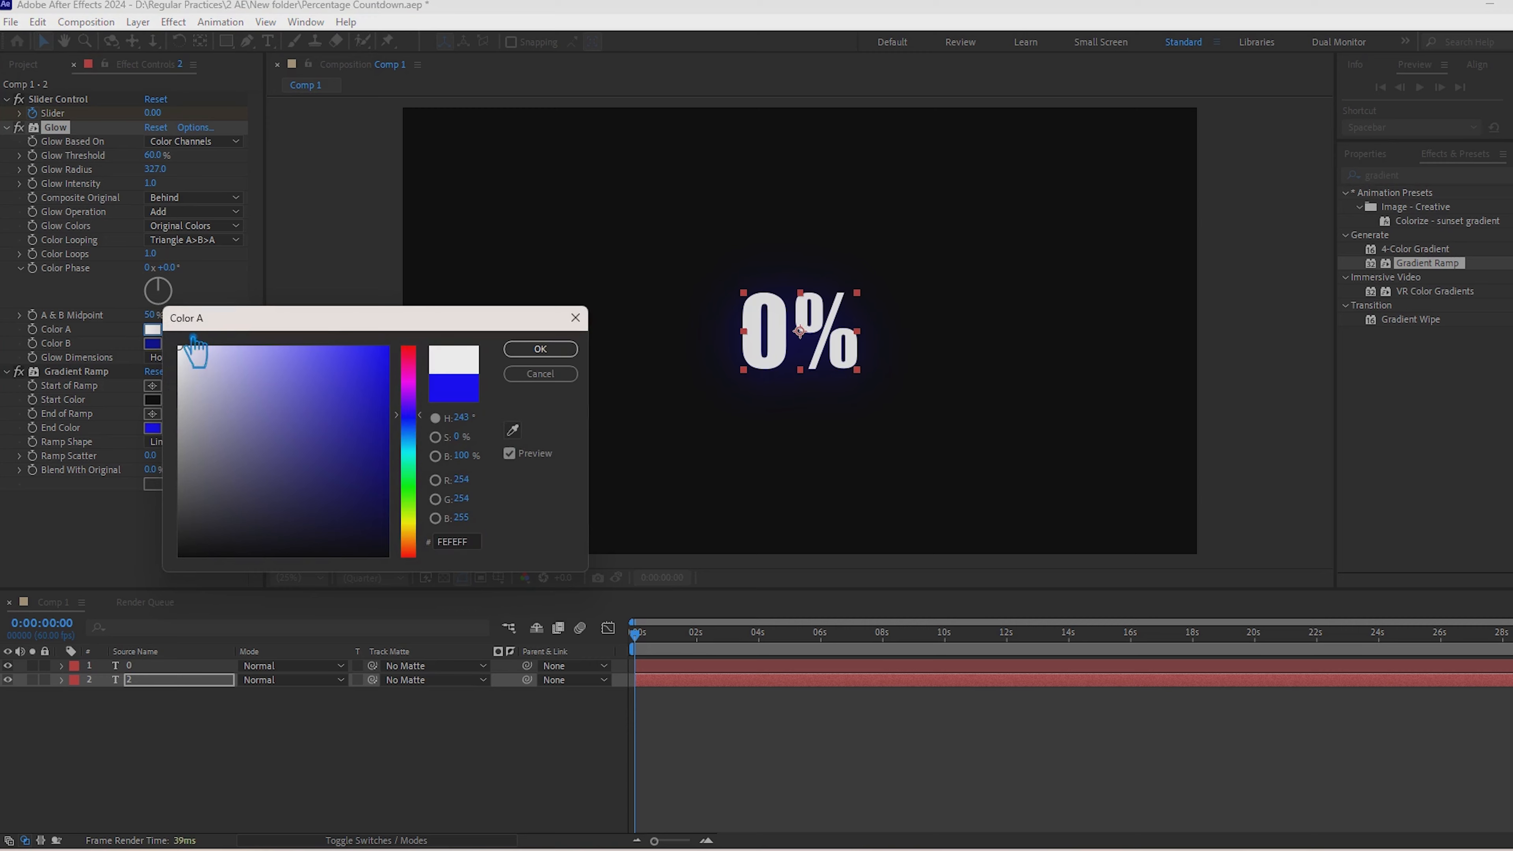
{"action": "left_click", "coordinate": [540, 349]}
Step: Set the Start Color of layer 2's Gradient Ramp to blue 0C00FF and deselect the layer
{"action": "left_click", "coordinate": [153, 399]}
{"action": "type", "text": "0C00FF"}
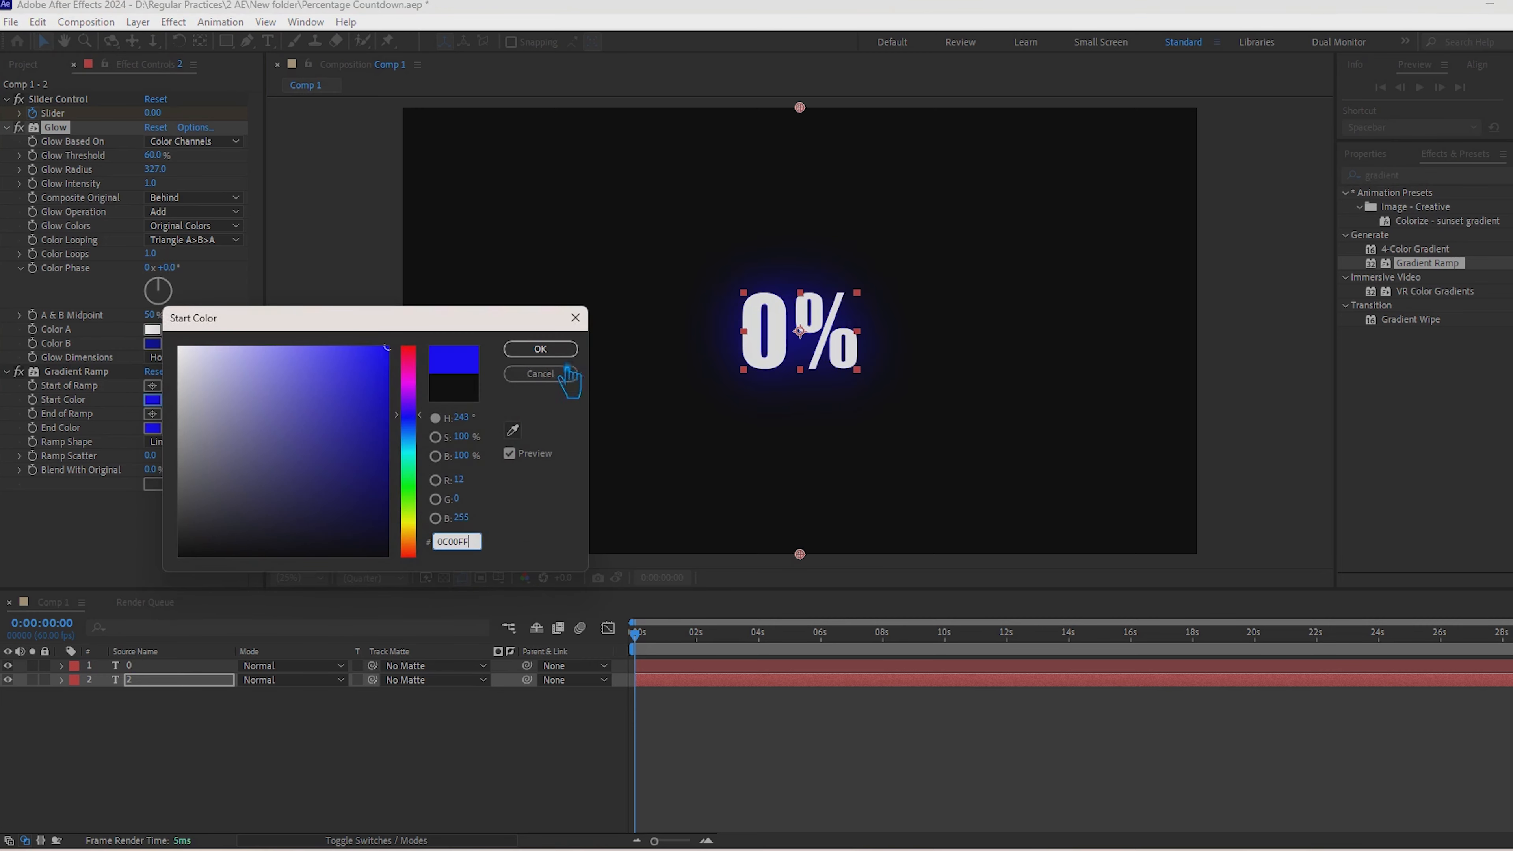
{"action": "left_click", "coordinate": [540, 349]}
{"action": "left_click", "coordinate": [272, 762]}
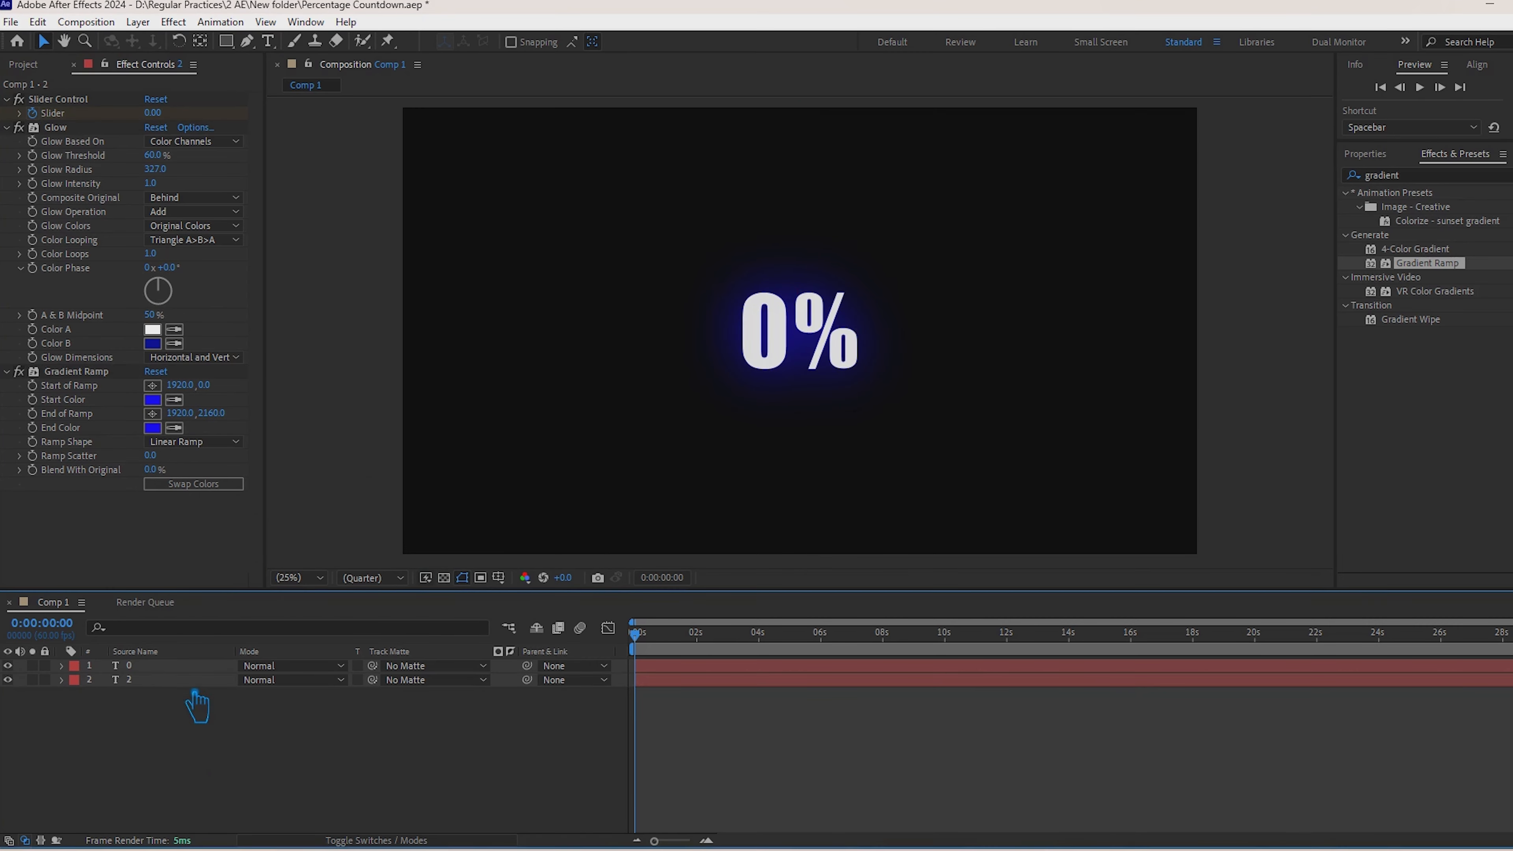
Step: Adjust the Glow Radius of text layer 2 to 646
{"action": "left_click", "coordinate": [179, 681]}
{"action": "left_click_drag", "start_coordinate": [156, 168], "coordinate": [346, 226]}
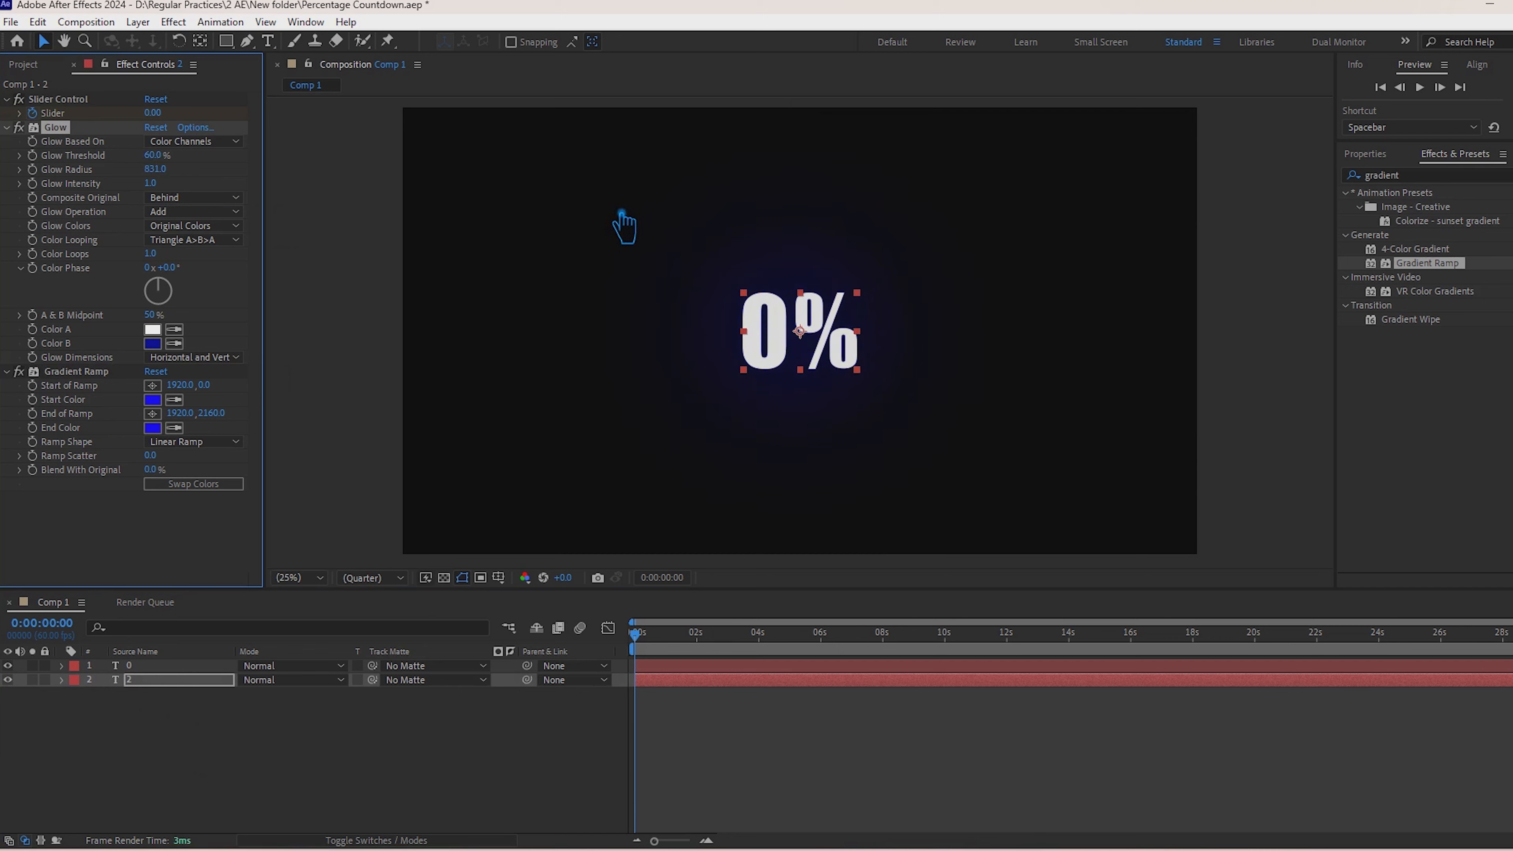
{"action": "left_click_drag", "start_coordinate": [621, 212], "coordinate": [486, 231]}
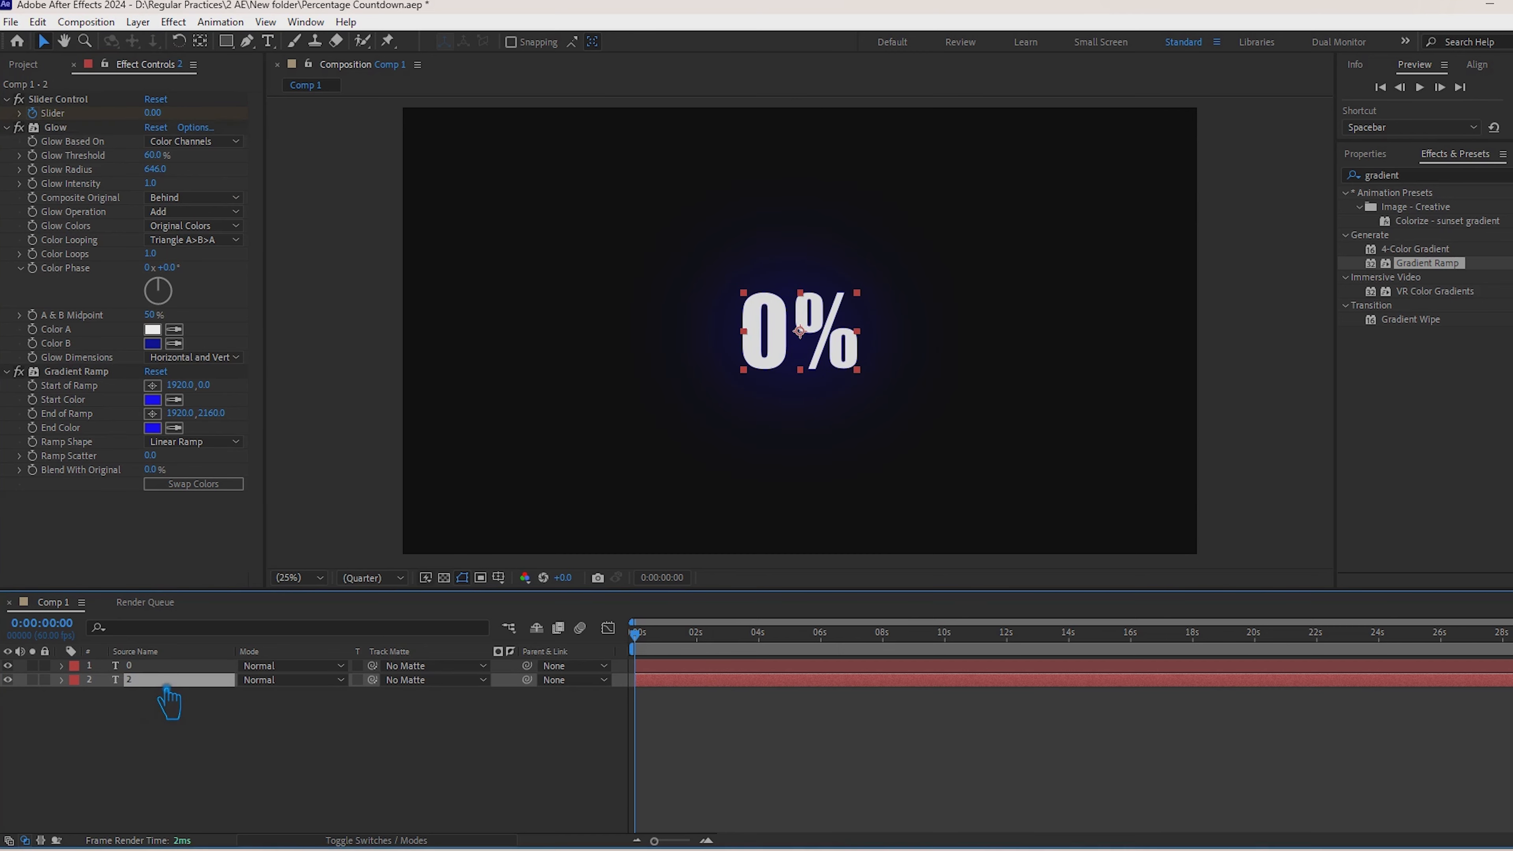
Step: Duplicate text layer 2 and set the duplicate's Gradient Ramp Start Color to magenta FF00DE
{"action": "key", "text": "ctrl+d"}
{"action": "left_click", "coordinate": [372, 769]}
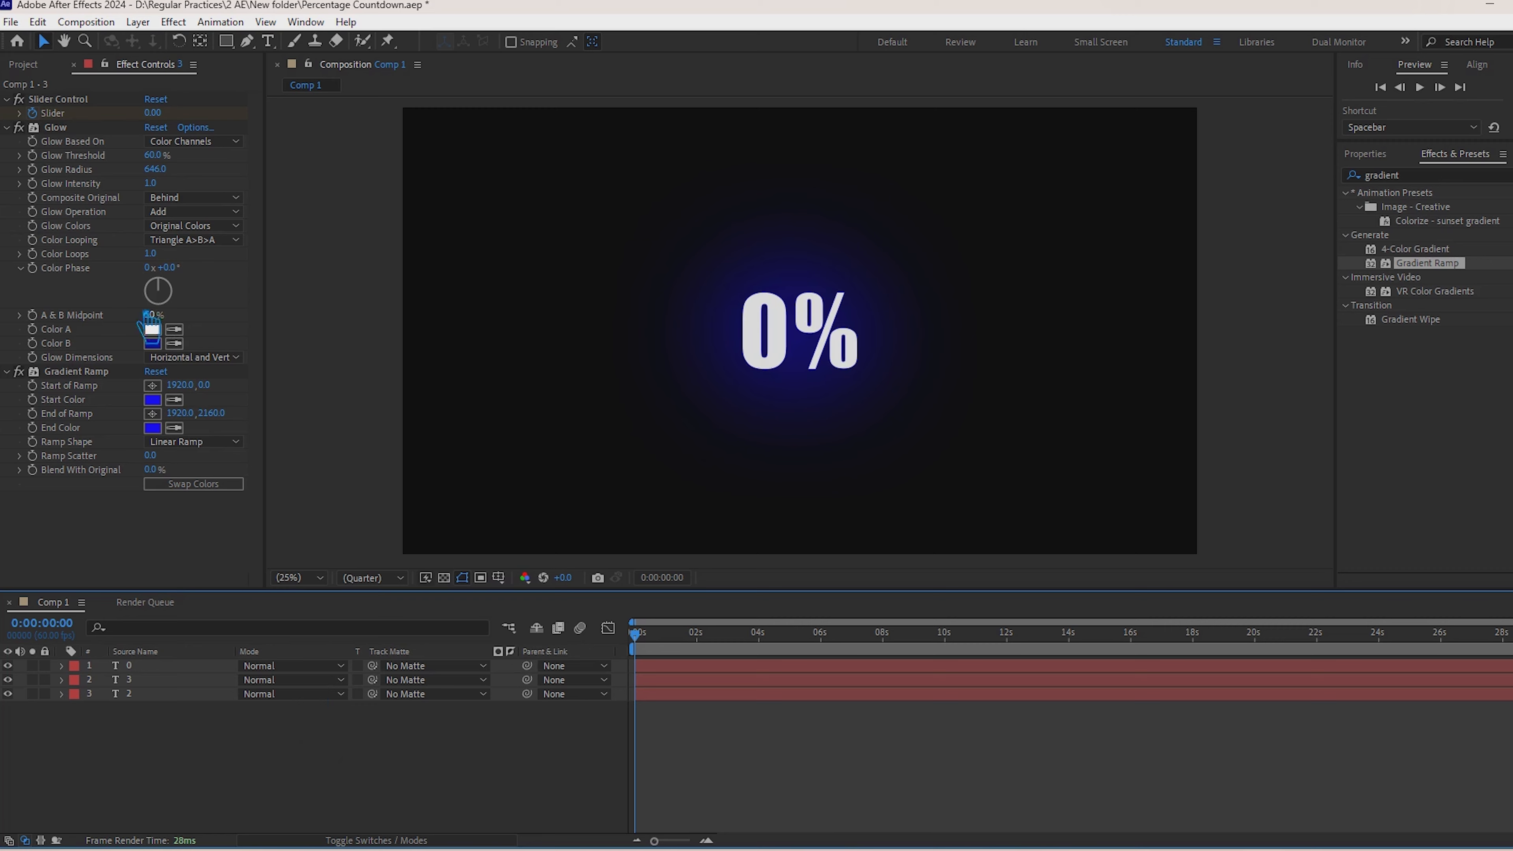
{"action": "left_click", "coordinate": [95, 371]}
{"action": "left_click", "coordinate": [152, 399]}
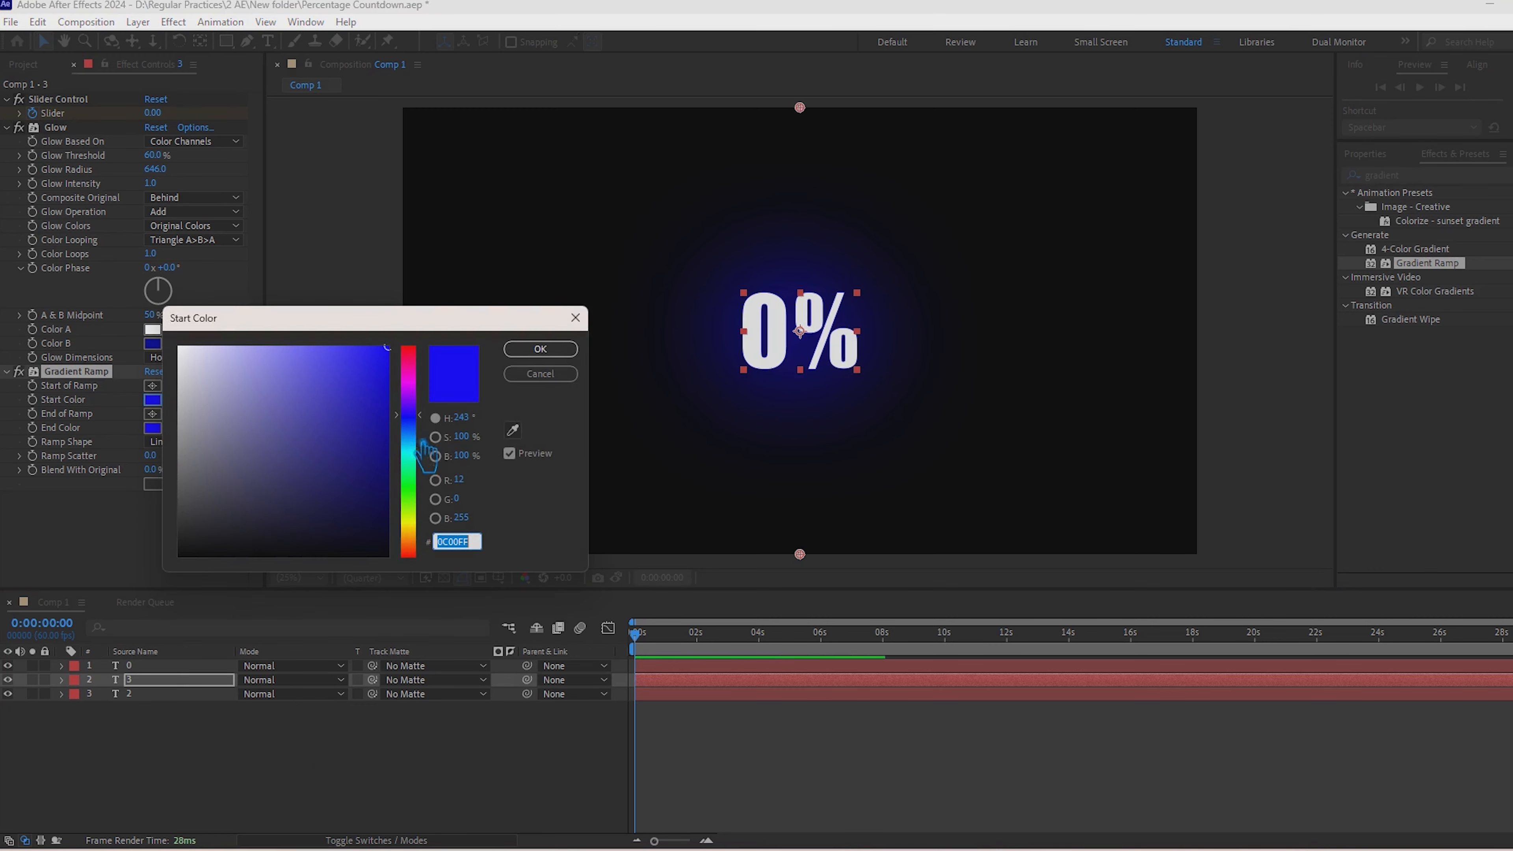
{"action": "left_click_drag", "start_coordinate": [424, 440], "coordinate": [432, 377]}
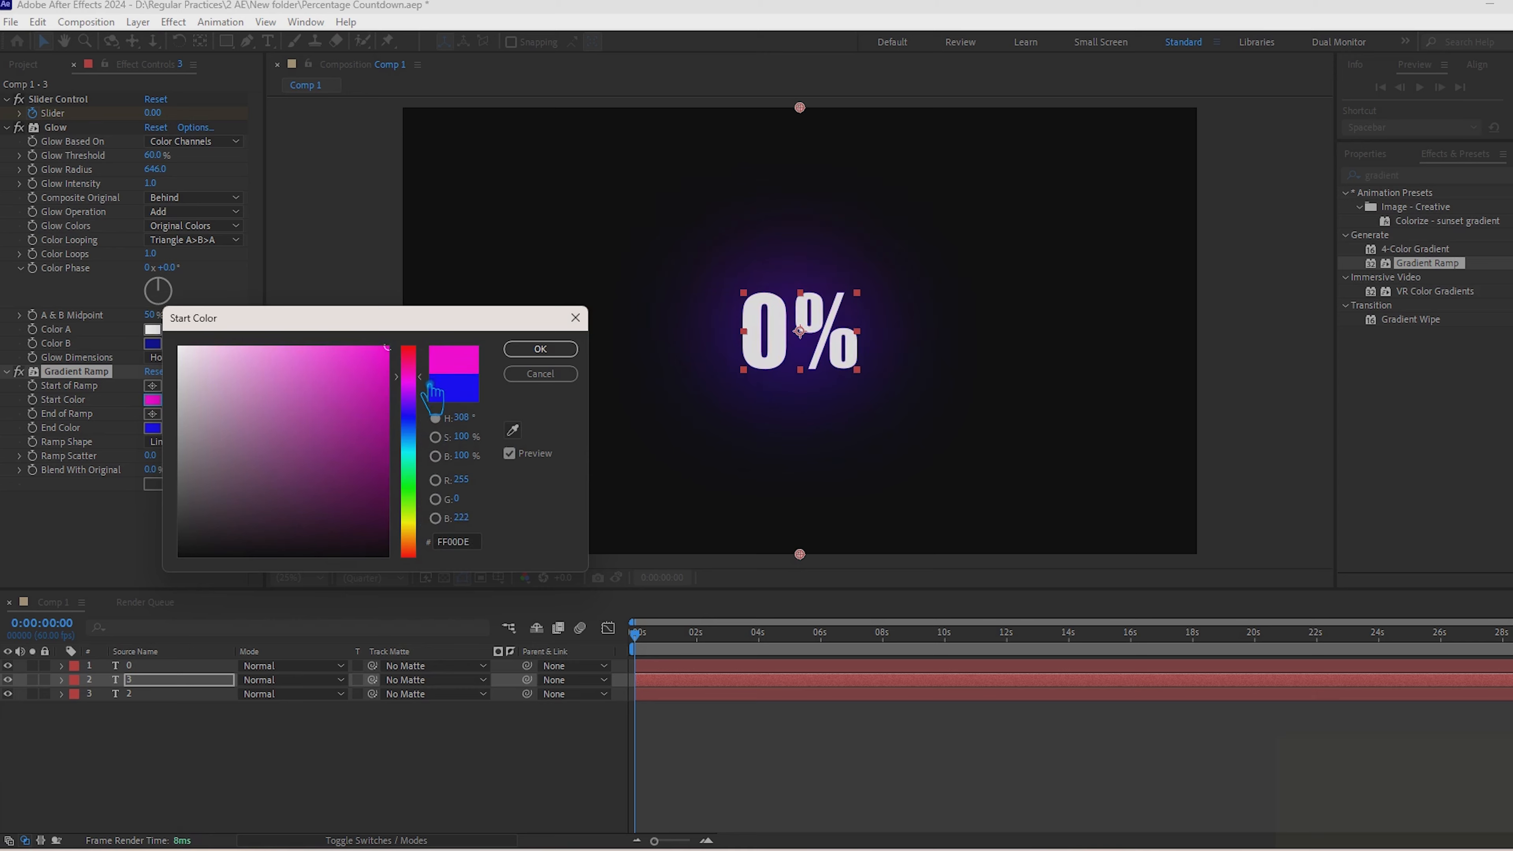
{"action": "left_click", "coordinate": [557, 352]}
Step: Set the End Color of text layer 3's Gradient Ramp to magenta FF00DE and deselect the layer
{"action": "left_click", "coordinate": [153, 428]}
{"action": "left_click", "coordinate": [412, 376]}
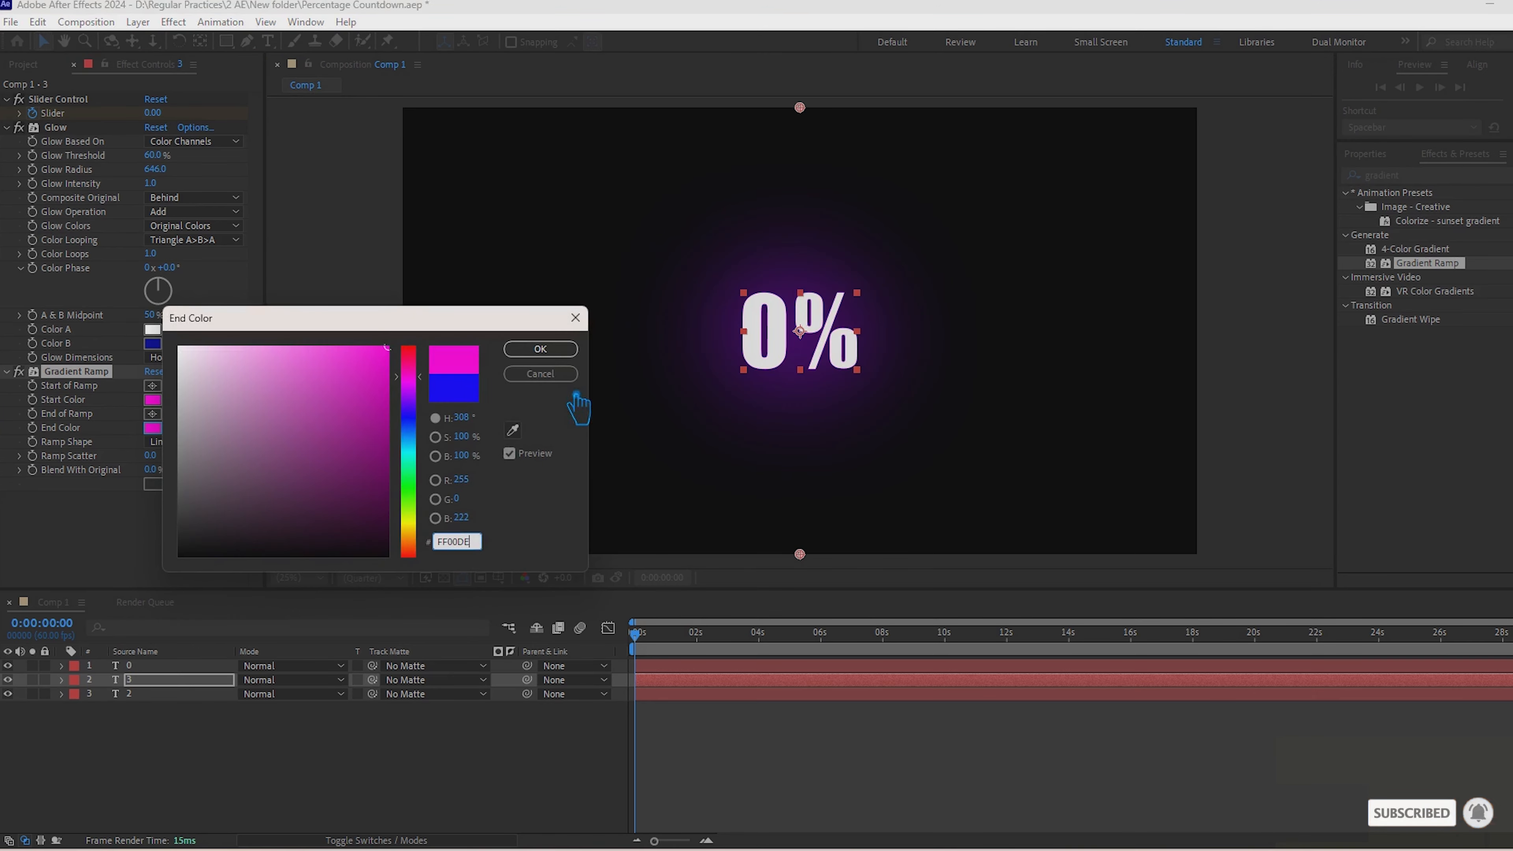
{"action": "left_click", "coordinate": [542, 350]}
{"action": "left_click", "coordinate": [267, 762]}
Step: Replace text layer 2 with a duplicate of the magenta layer 3 placed below it, and select its Gradient Ramp effect
{"action": "left_click", "coordinate": [151, 680]}
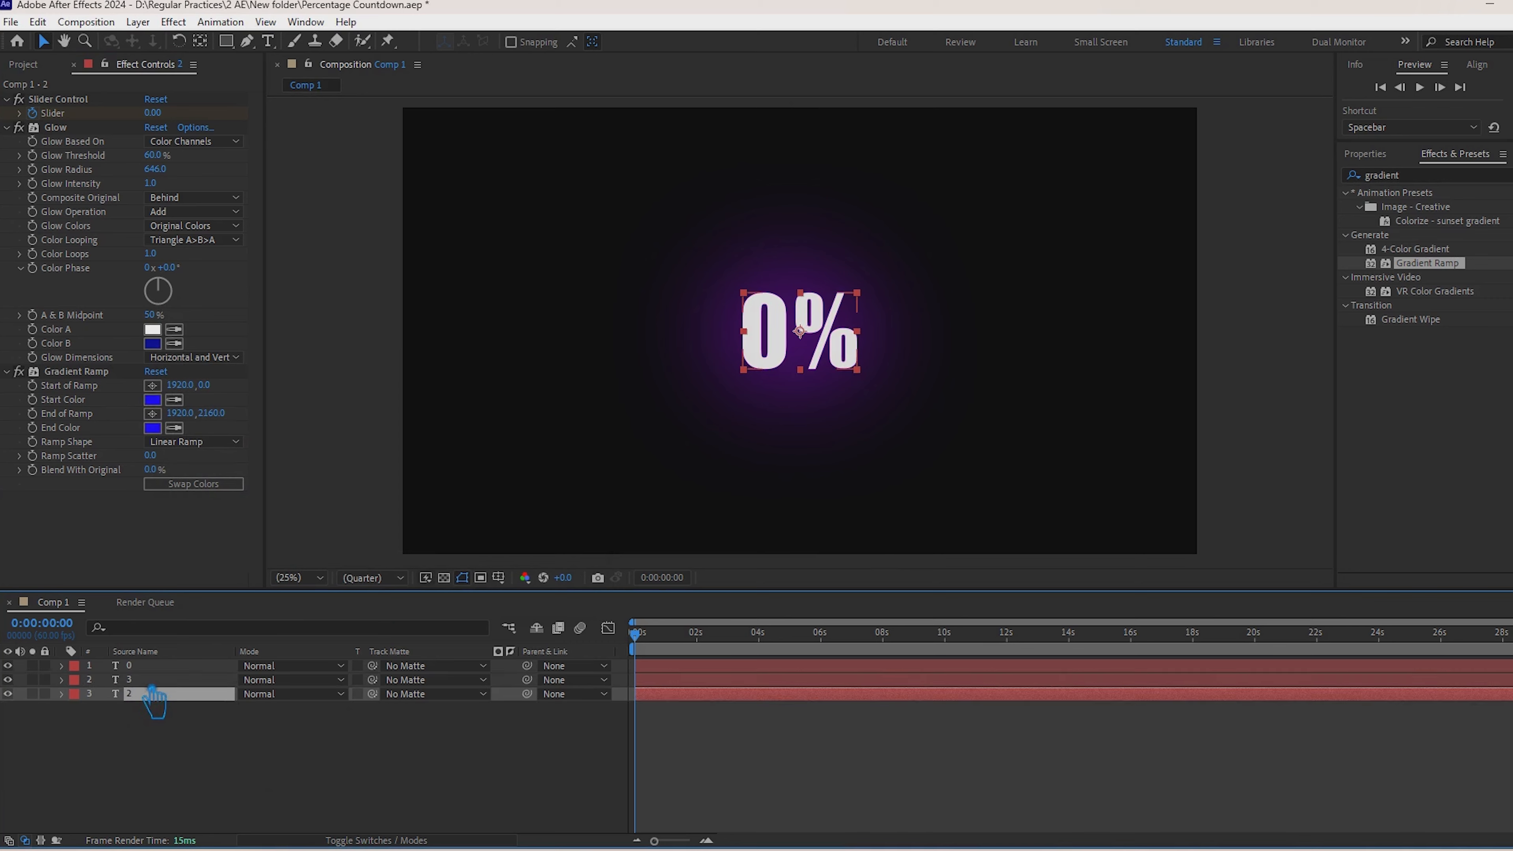
{"action": "left_click", "coordinate": [83, 372]}
{"action": "left_click", "coordinate": [156, 694]}
{"action": "left_click_drag", "start_coordinate": [97, 428], "coordinate": [97, 428]}
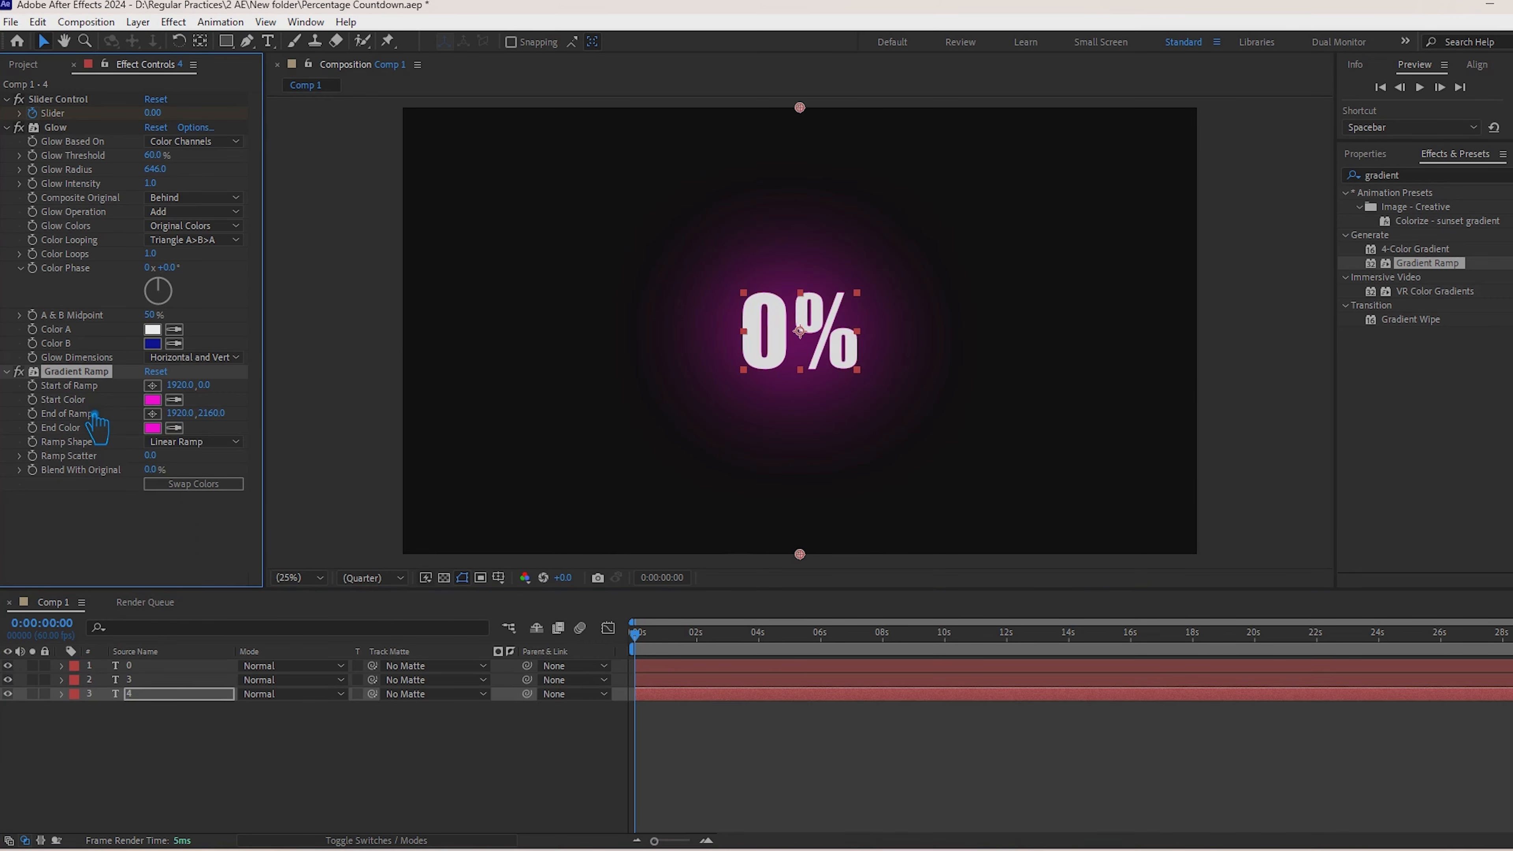
Step: Save the project and draw an unfilled circle about 1520 px wide with a 100 px stroke around the percentage text
{"action": "left_click", "coordinate": [235, 793]}
{"action": "key", "text": "ctrl+s"}
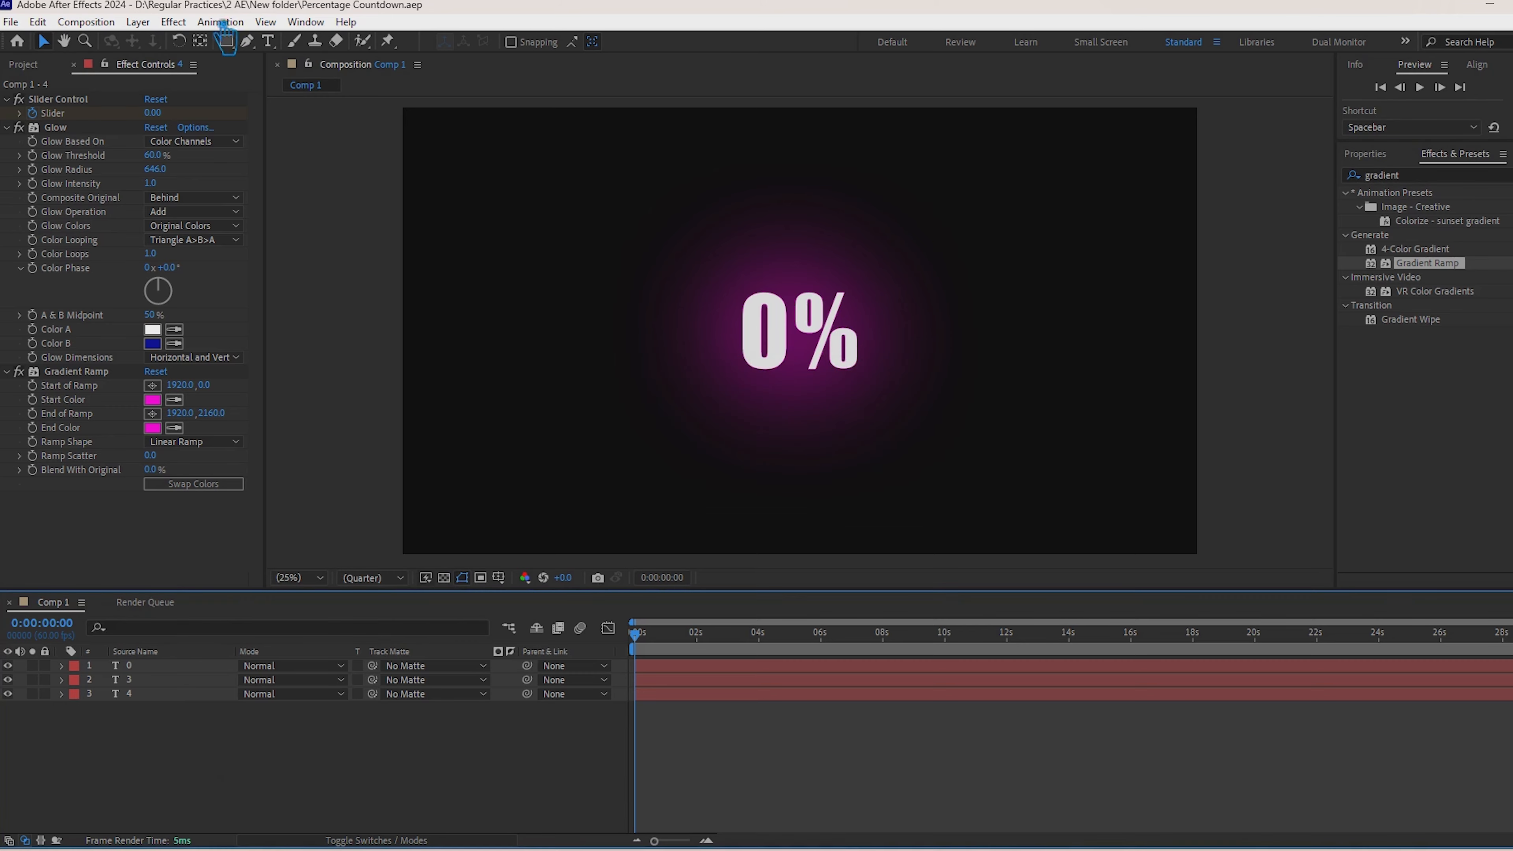
{"action": "left_click", "coordinate": [226, 41]}
{"action": "left_click", "coordinate": [290, 80]}
{"action": "left_click_drag", "start_coordinate": [769, 318], "coordinate": [943, 483]}
{"action": "left_click", "coordinate": [45, 42]}
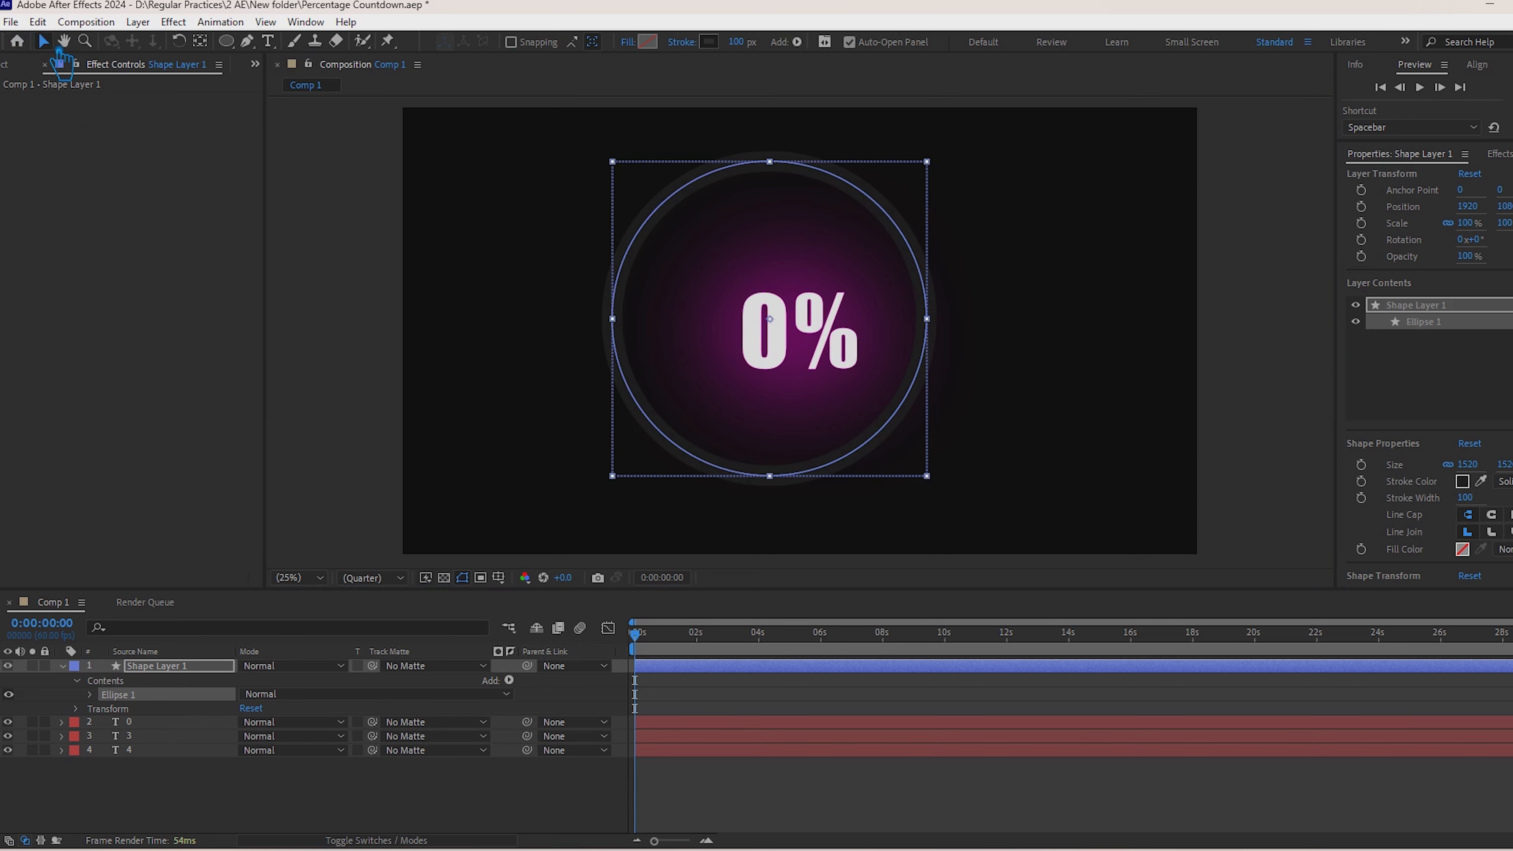
Step: Center the circle's anchor point and position in the composition, and scale the layer to 101%
{"action": "key", "text": "ctrl+alt+Home"}
{"action": "key", "text": "ctrl+Home"}
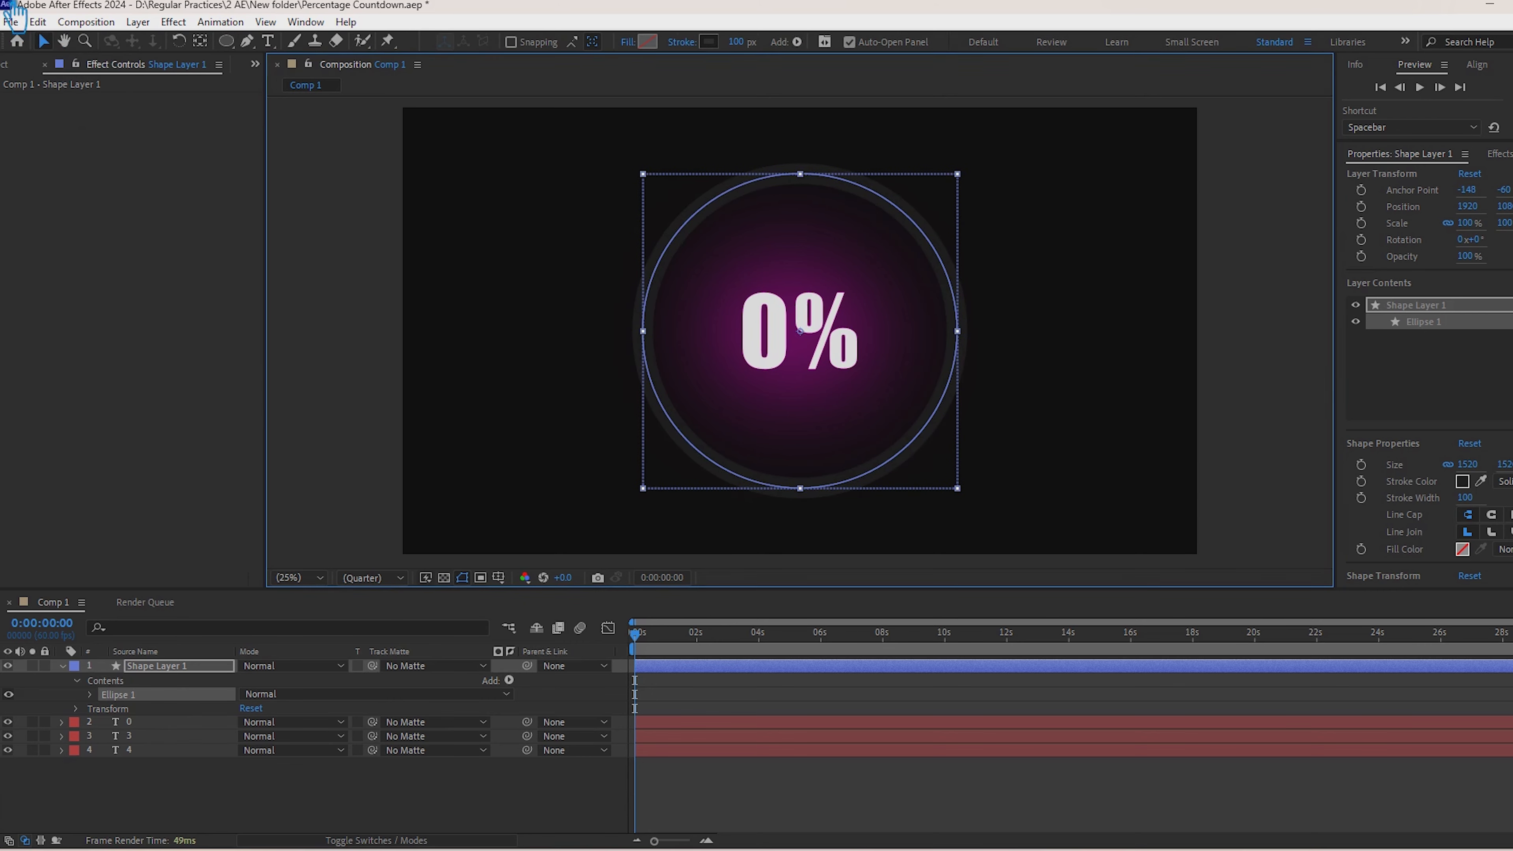
{"action": "left_click", "coordinate": [173, 670]}
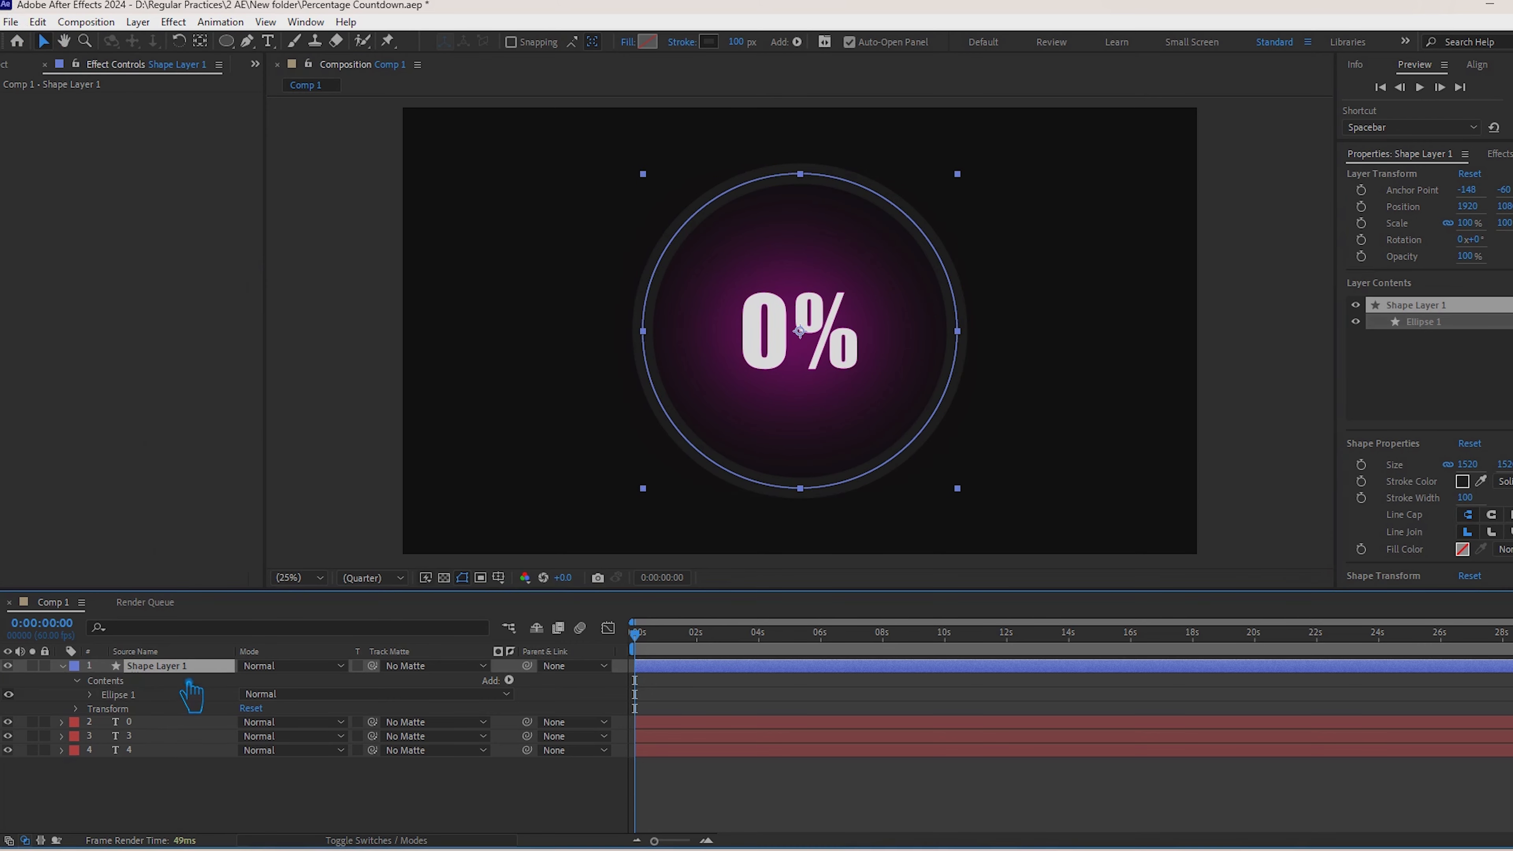
{"action": "key", "text": "s"}
{"action": "left_click_drag", "start_coordinate": [262, 680], "coordinate": [295, 700]}
{"action": "left_click", "coordinate": [241, 733]}
{"action": "left_click", "coordinate": [64, 667]}
{"action": "left_click", "coordinate": [156, 668]}
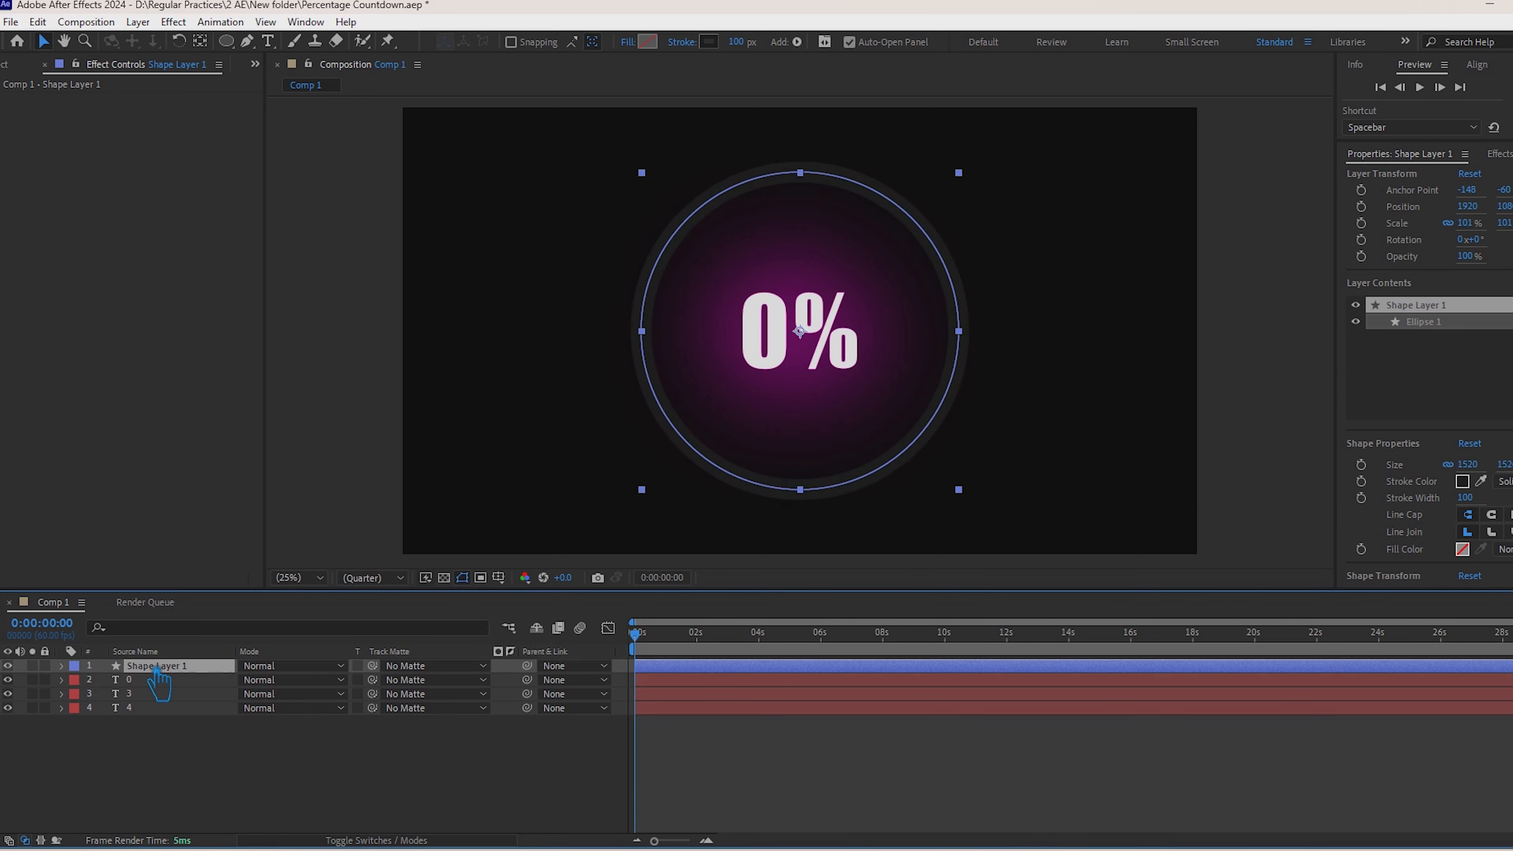
Step: Save the project and duplicate the circle's shape layer
{"action": "key", "text": "ctrl+s"}
{"action": "key", "text": "ctrl+d"}
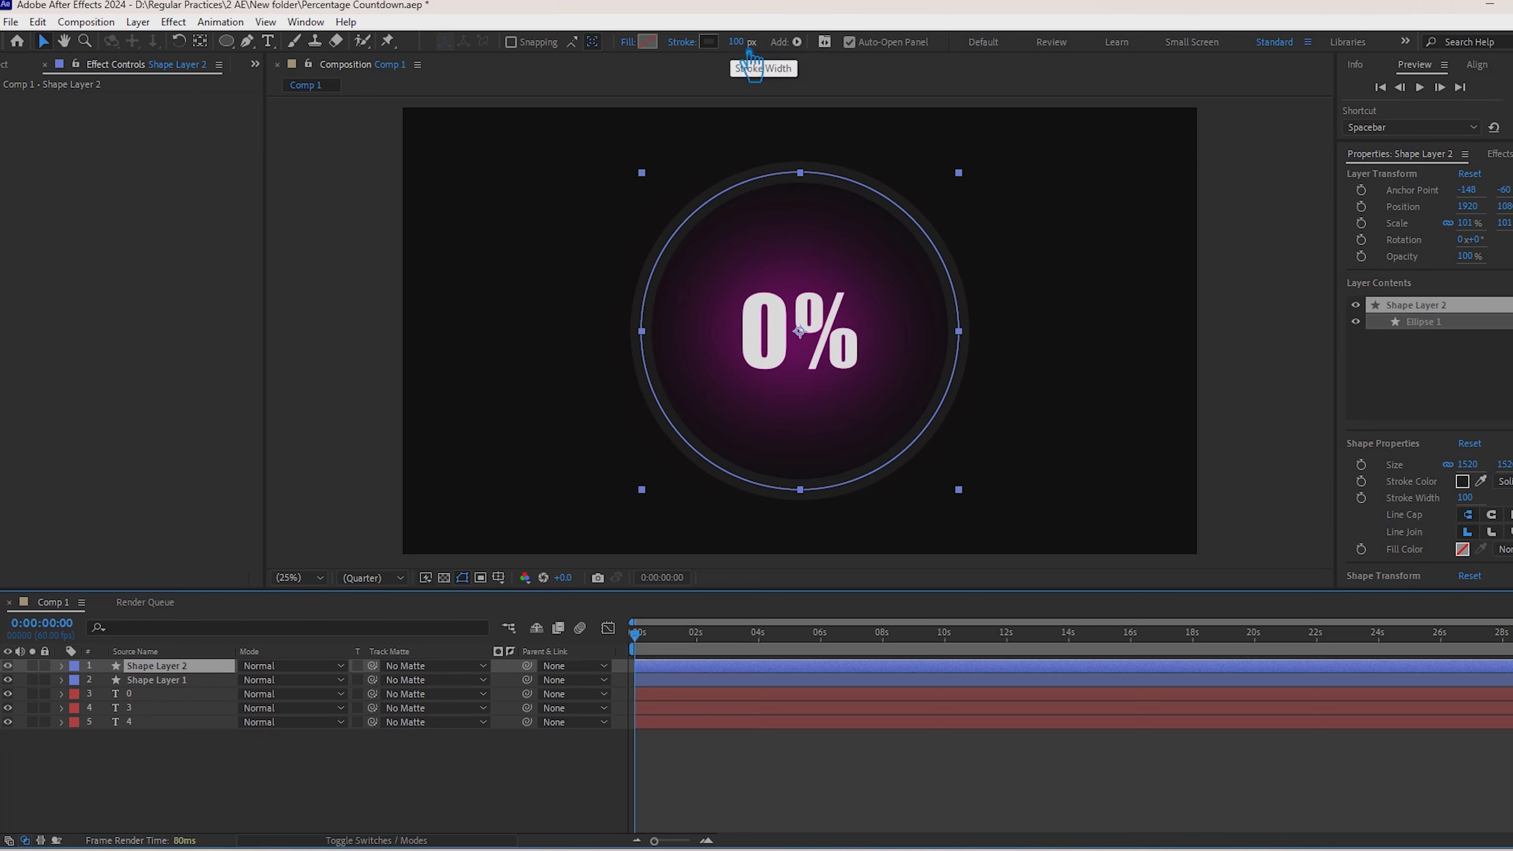
{"action": "left_click", "coordinate": [149, 708]}
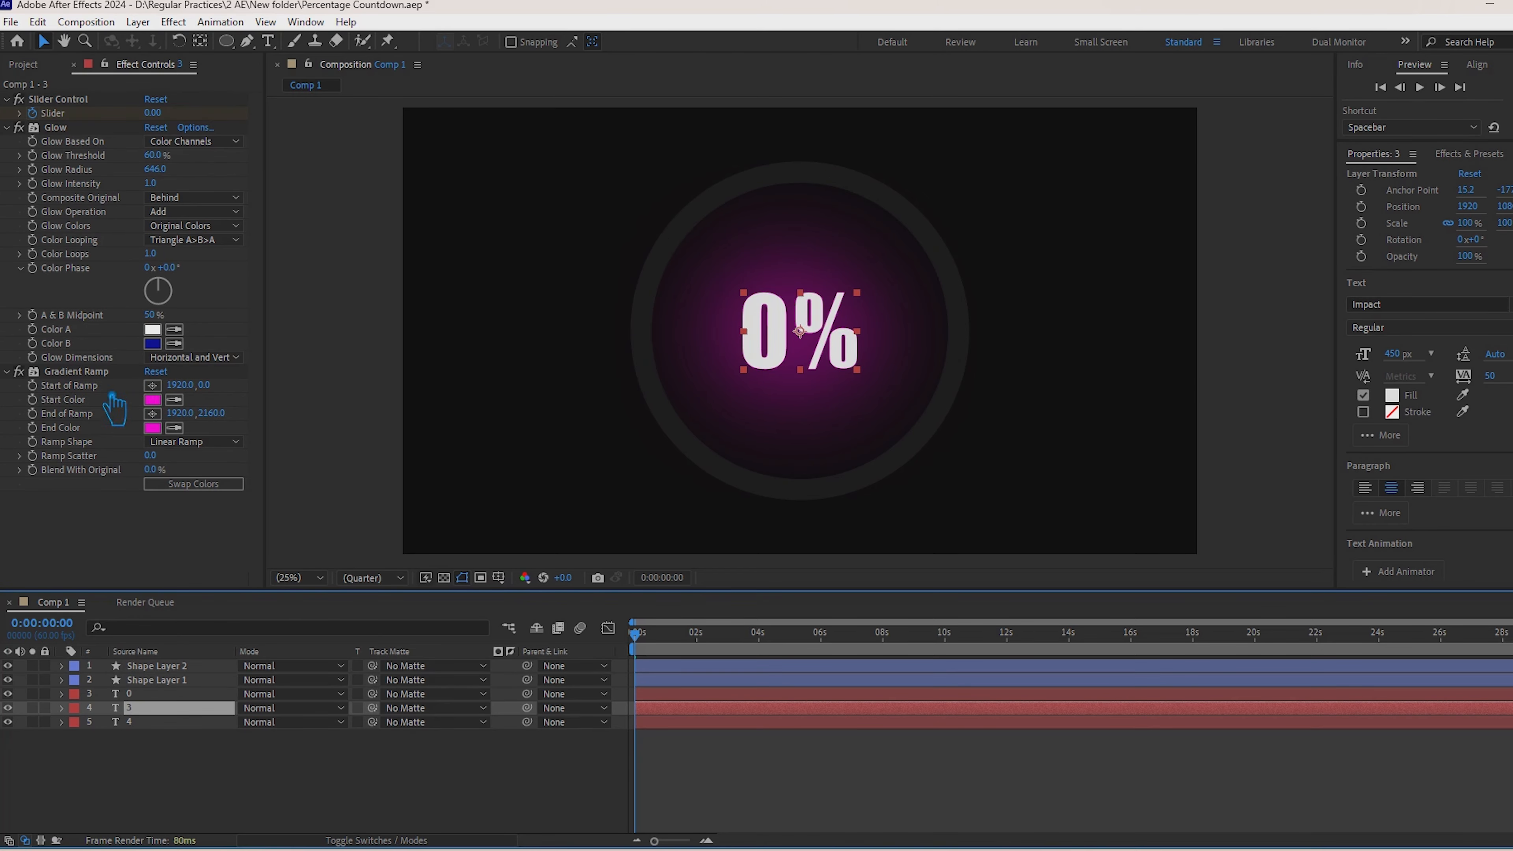
{"action": "left_click", "coordinate": [113, 408]}
{"action": "left_click", "coordinate": [153, 427]}
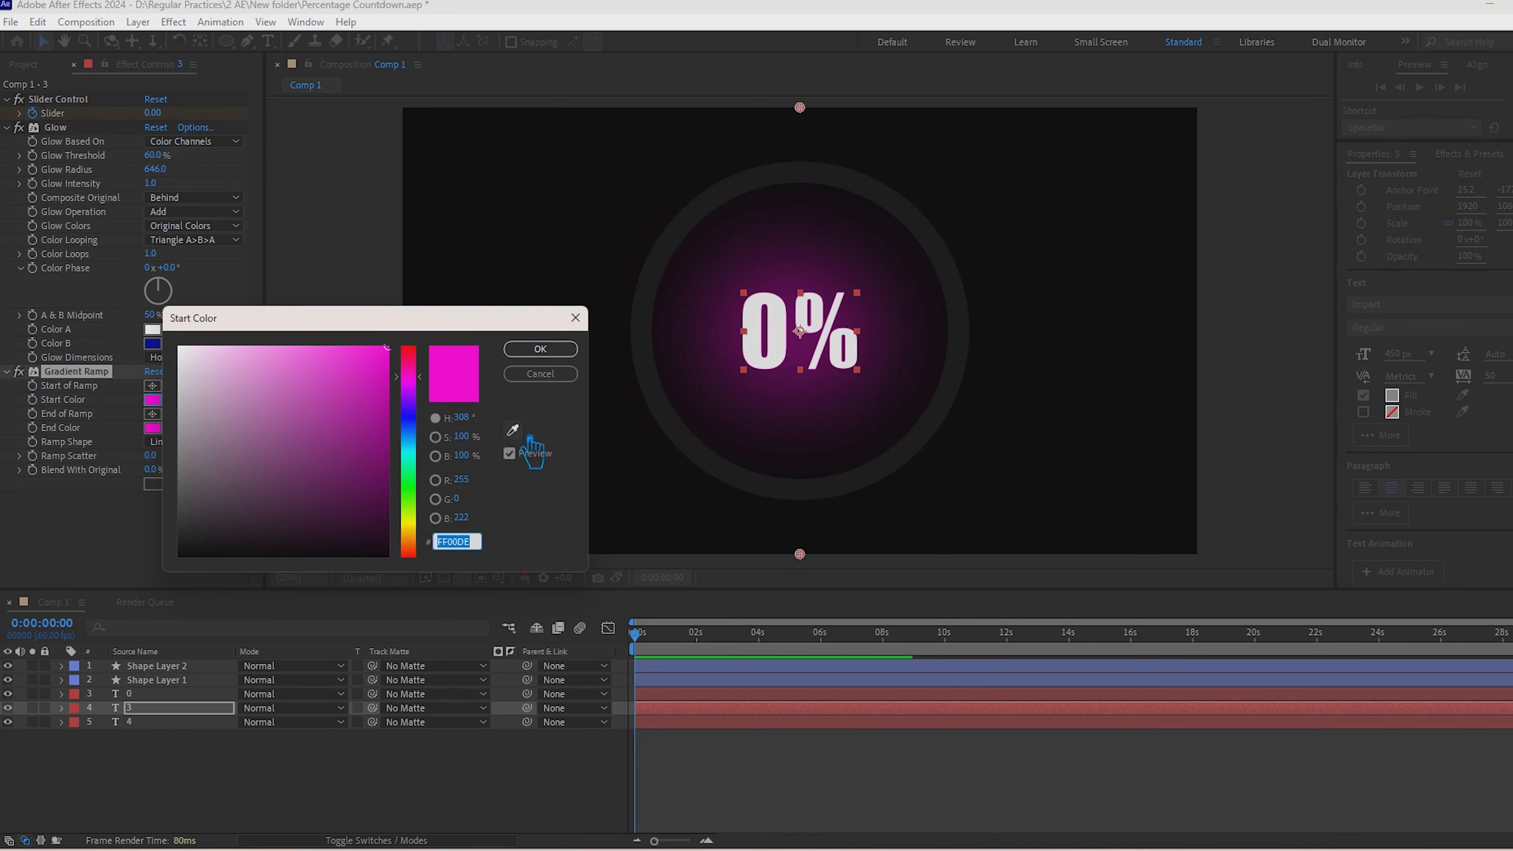
{"action": "left_click", "coordinate": [539, 378]}
Step: Delete text layer 4 and set the A & B Midpoint of text layer 3's Glow to 94%
{"action": "left_click", "coordinate": [178, 722]}
{"action": "key", "text": "Delete"}
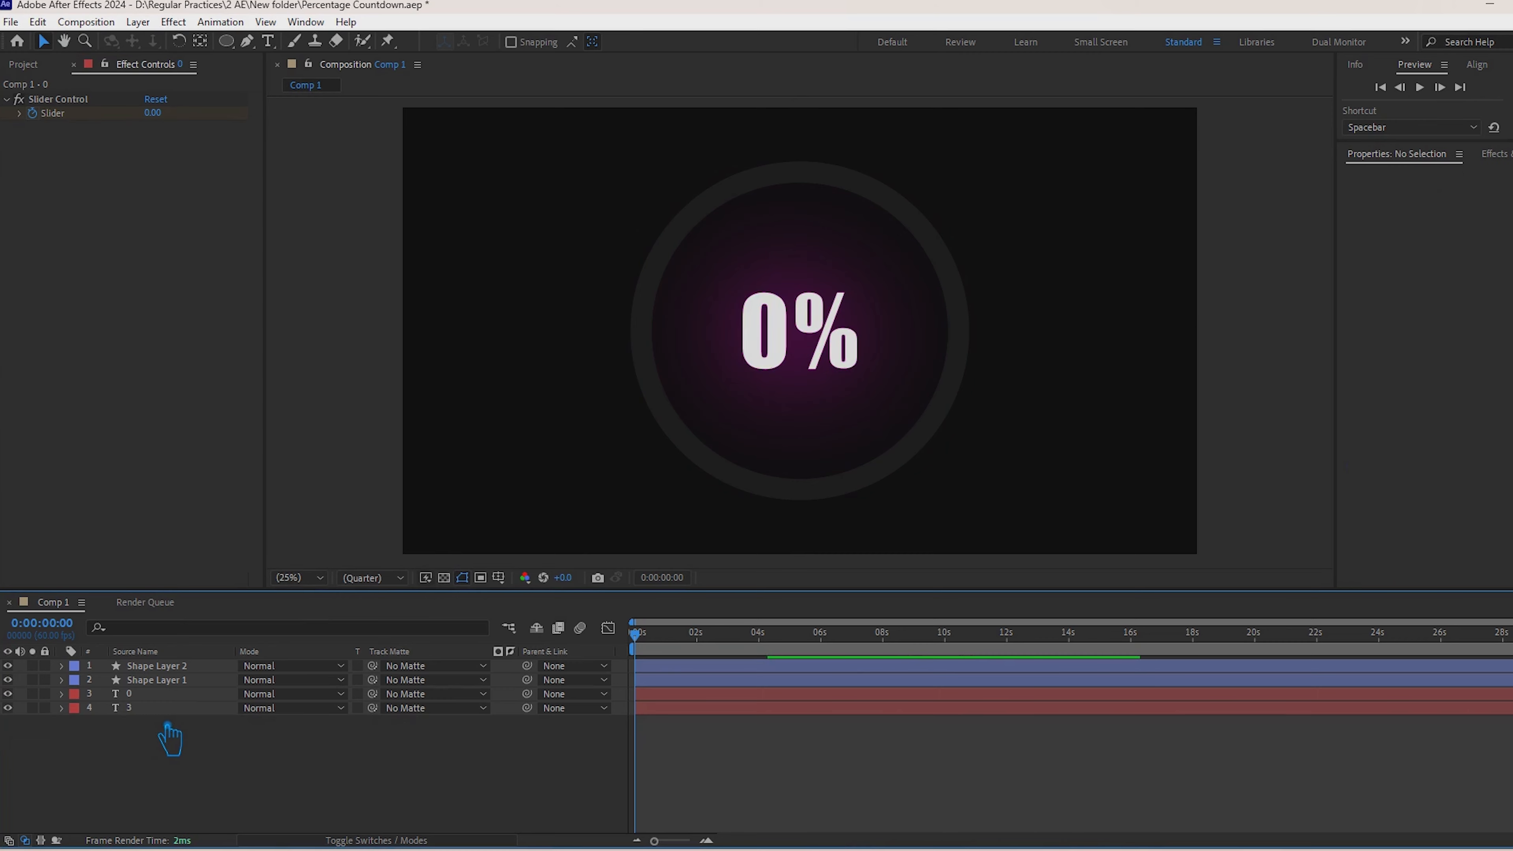
{"action": "left_click", "coordinate": [170, 709]}
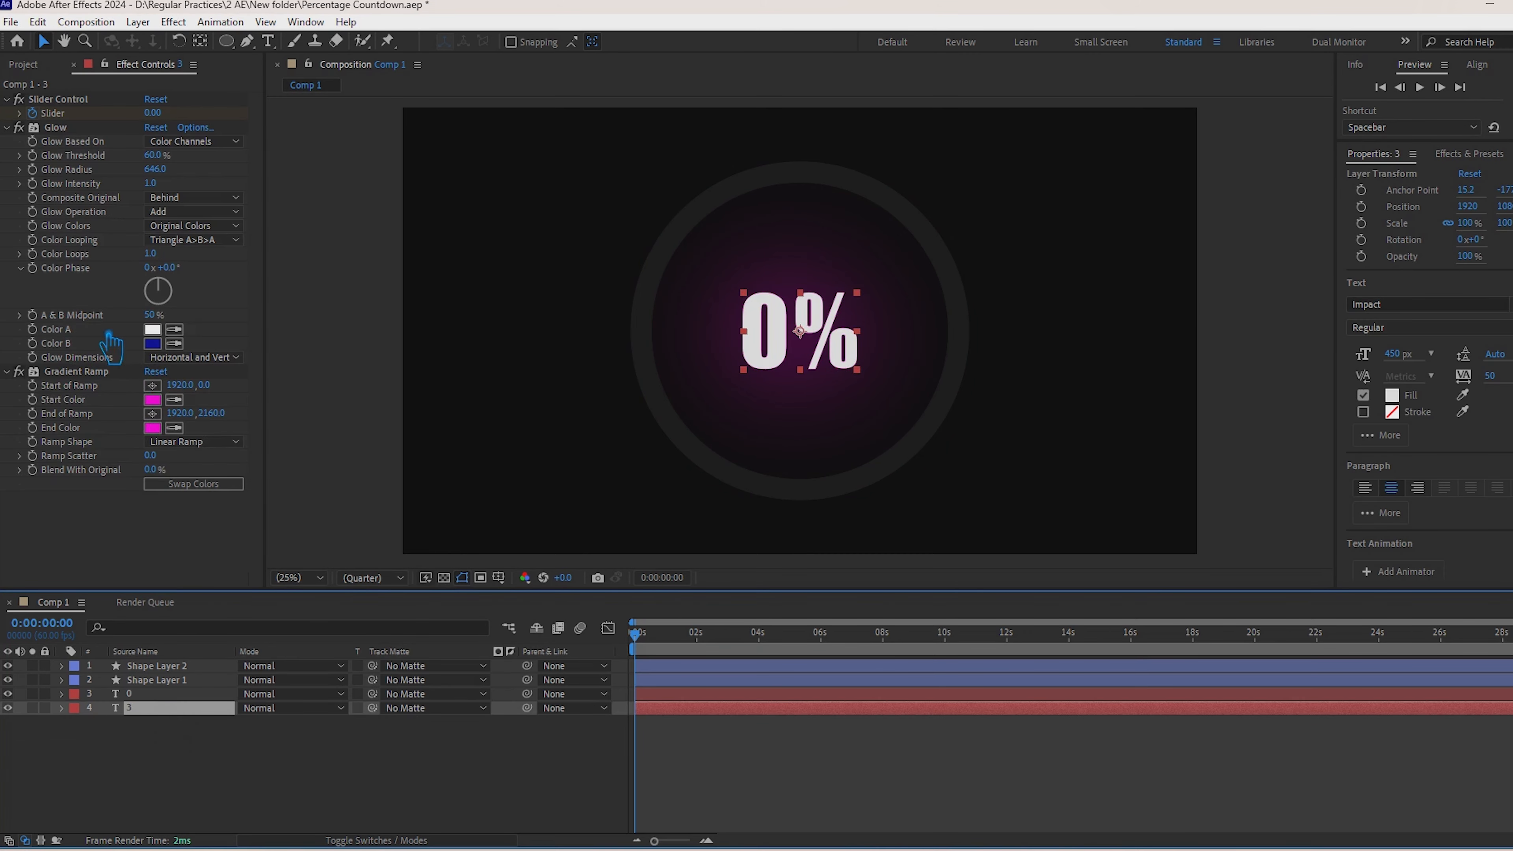
{"action": "left_click_drag", "start_coordinate": [158, 318], "coordinate": [523, 382]}
Step: Give text layer 3's Gradient Ramp a blue Start Color and an orange End Color, and duplicate the layer
{"action": "left_click", "coordinate": [153, 399]}
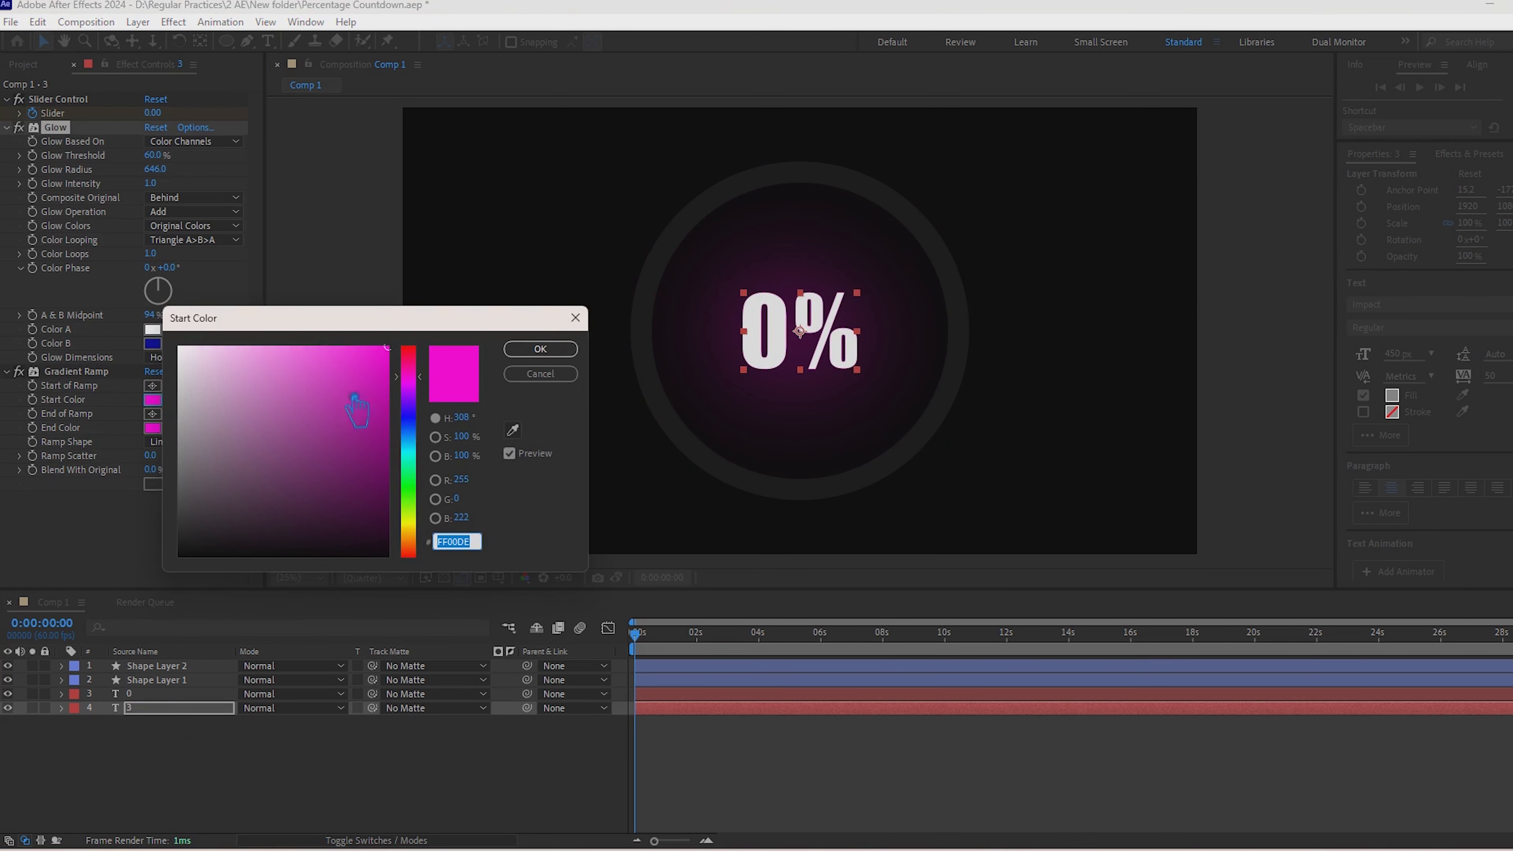
{"action": "left_click", "coordinate": [408, 525]}
{"action": "left_click_drag", "start_coordinate": [425, 544], "coordinate": [424, 535]}
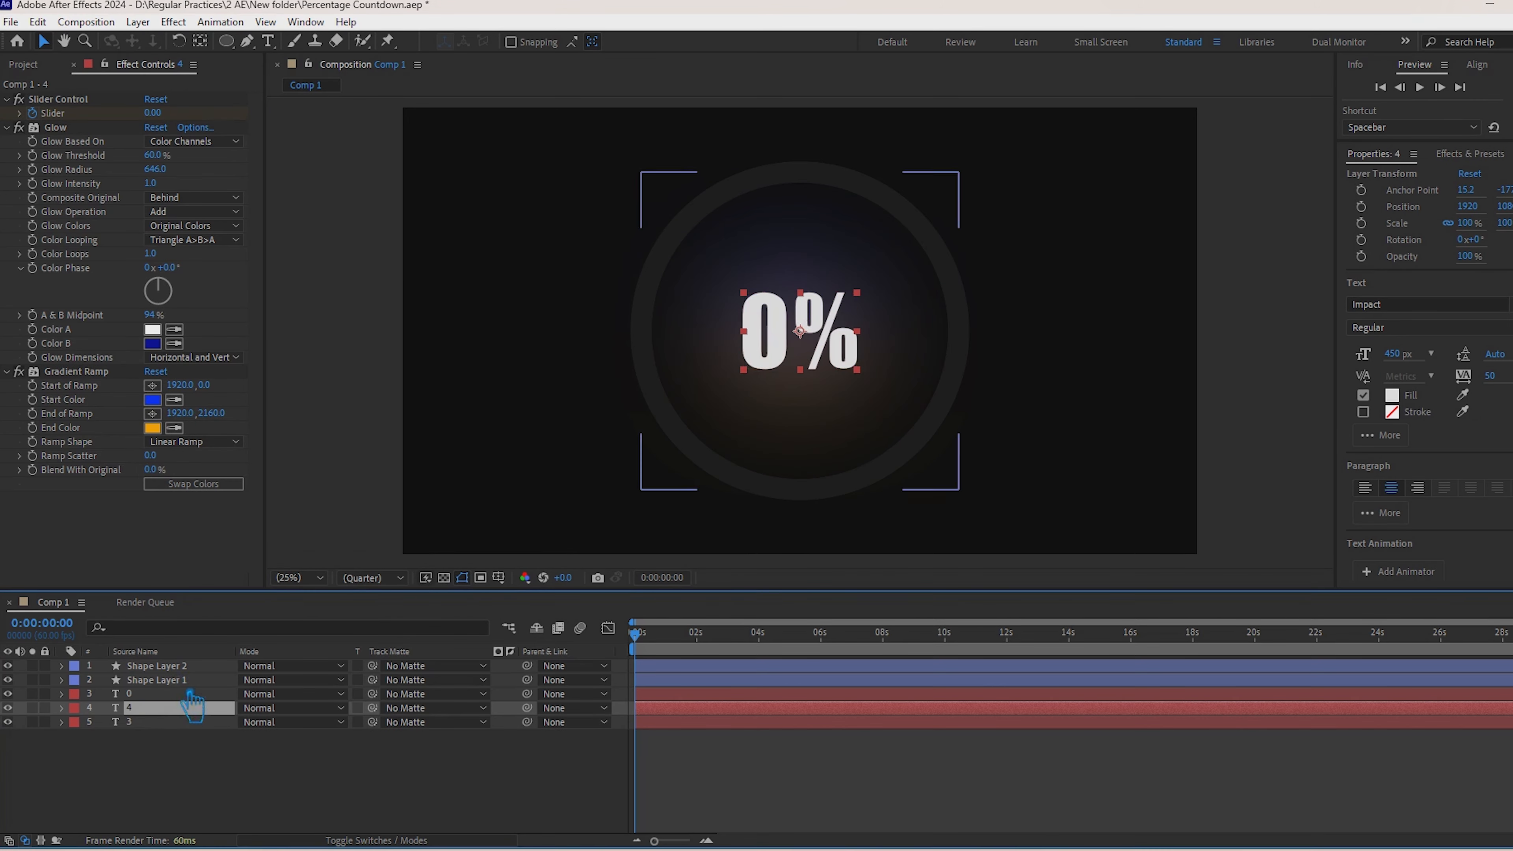
Step: Apply the blue-to-orange Gradient Ramp to Shape Layer 2 and add Trim Paths to its contents
{"action": "left_click", "coordinate": [189, 680]}
{"action": "left_click", "coordinate": [189, 666]}
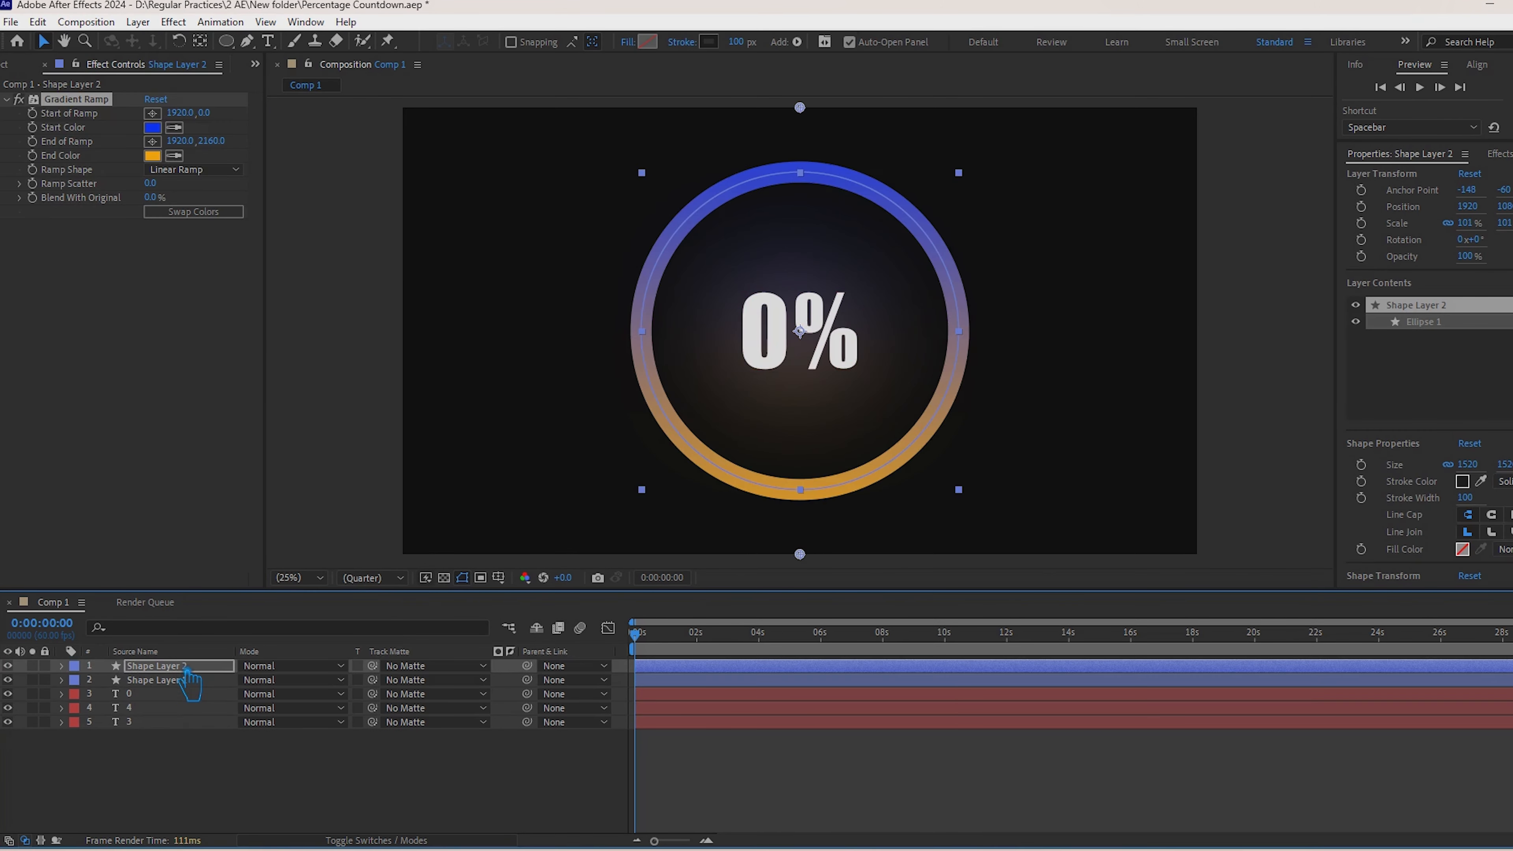
{"action": "left_click", "coordinate": [62, 666]}
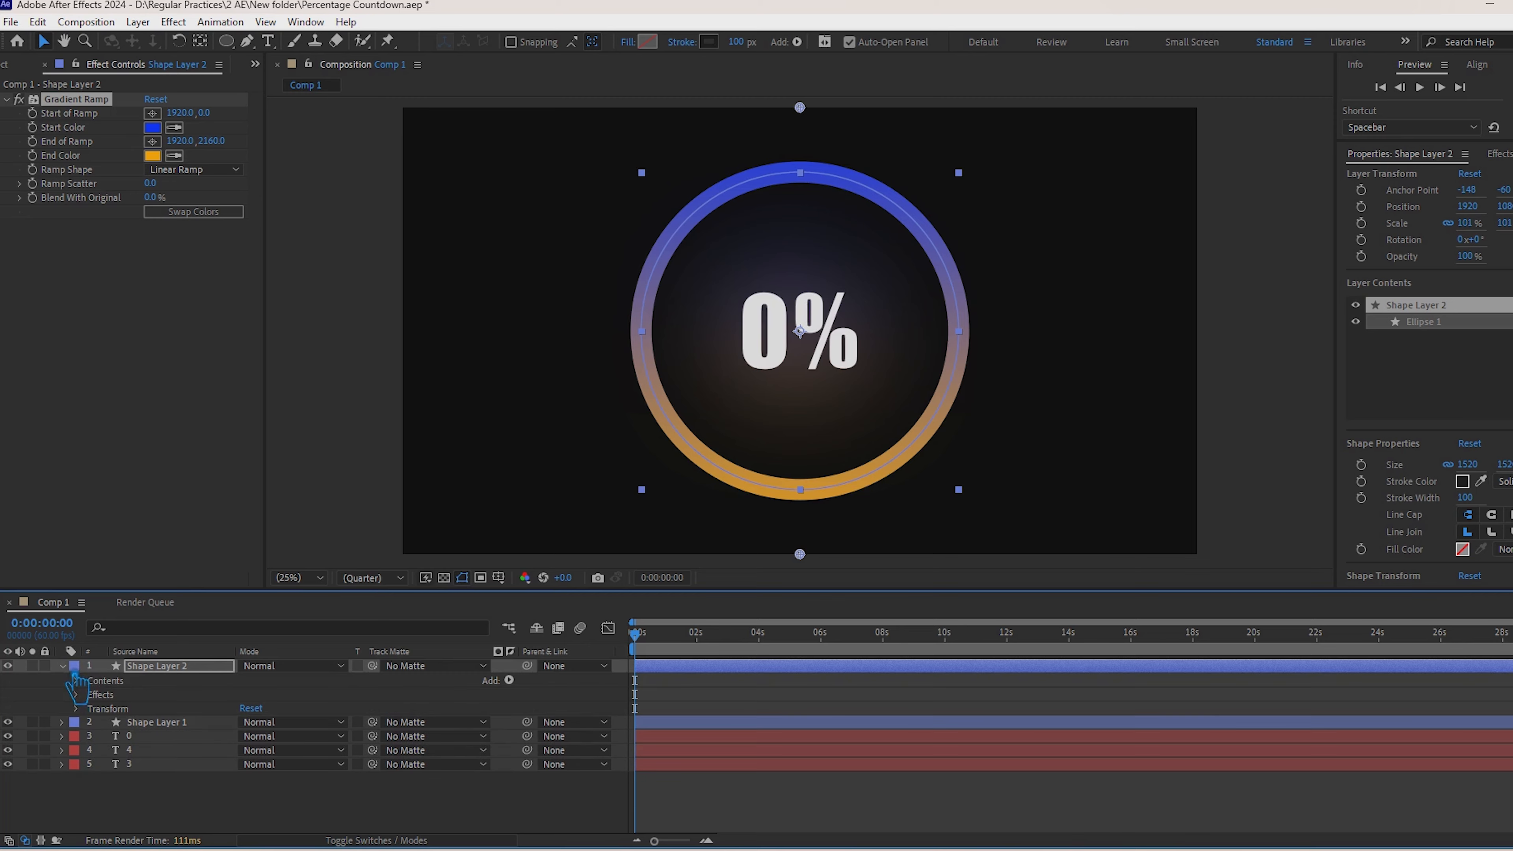
{"action": "left_click", "coordinate": [509, 679]}
{"action": "left_click", "coordinate": [611, 592]}
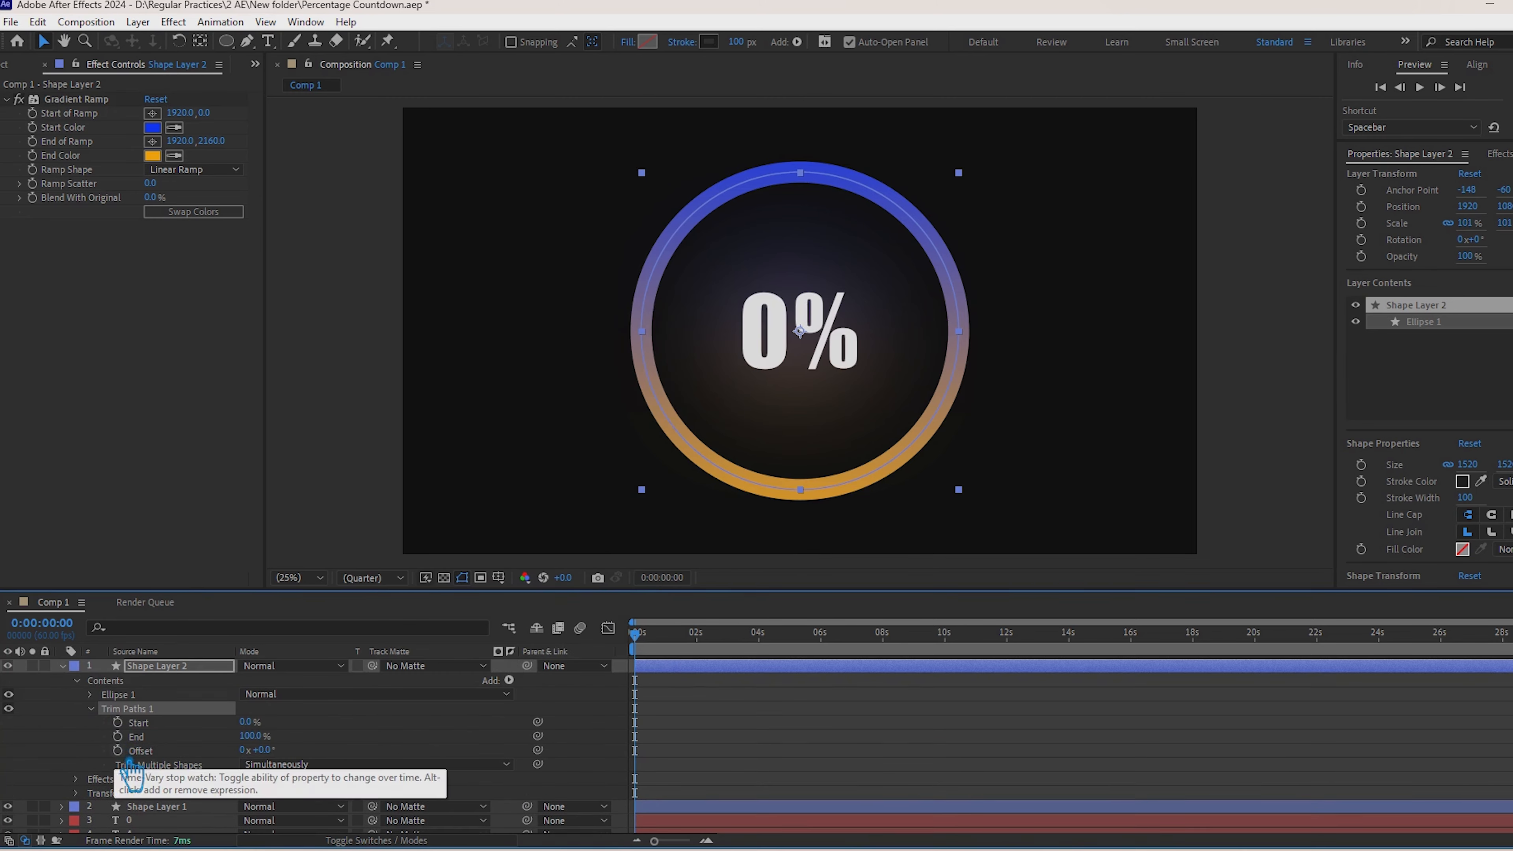
Step: Keyframe the Trim Paths End of Shape Layer 2 at 100% on the composition's last frame and preview the animation
{"action": "key", "text": "End"}
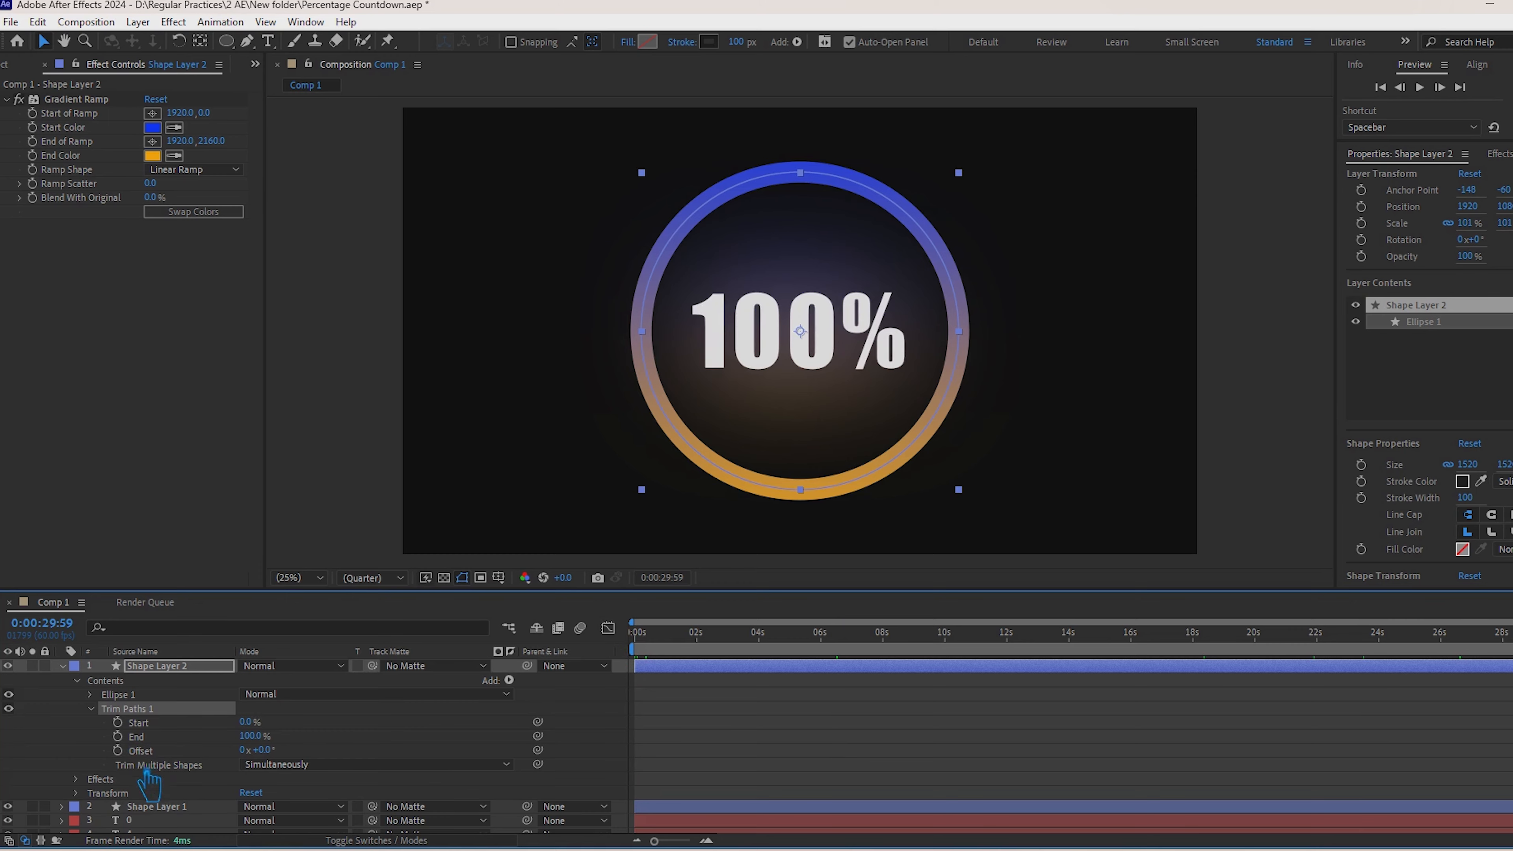
{"action": "left_click", "coordinate": [119, 736]}
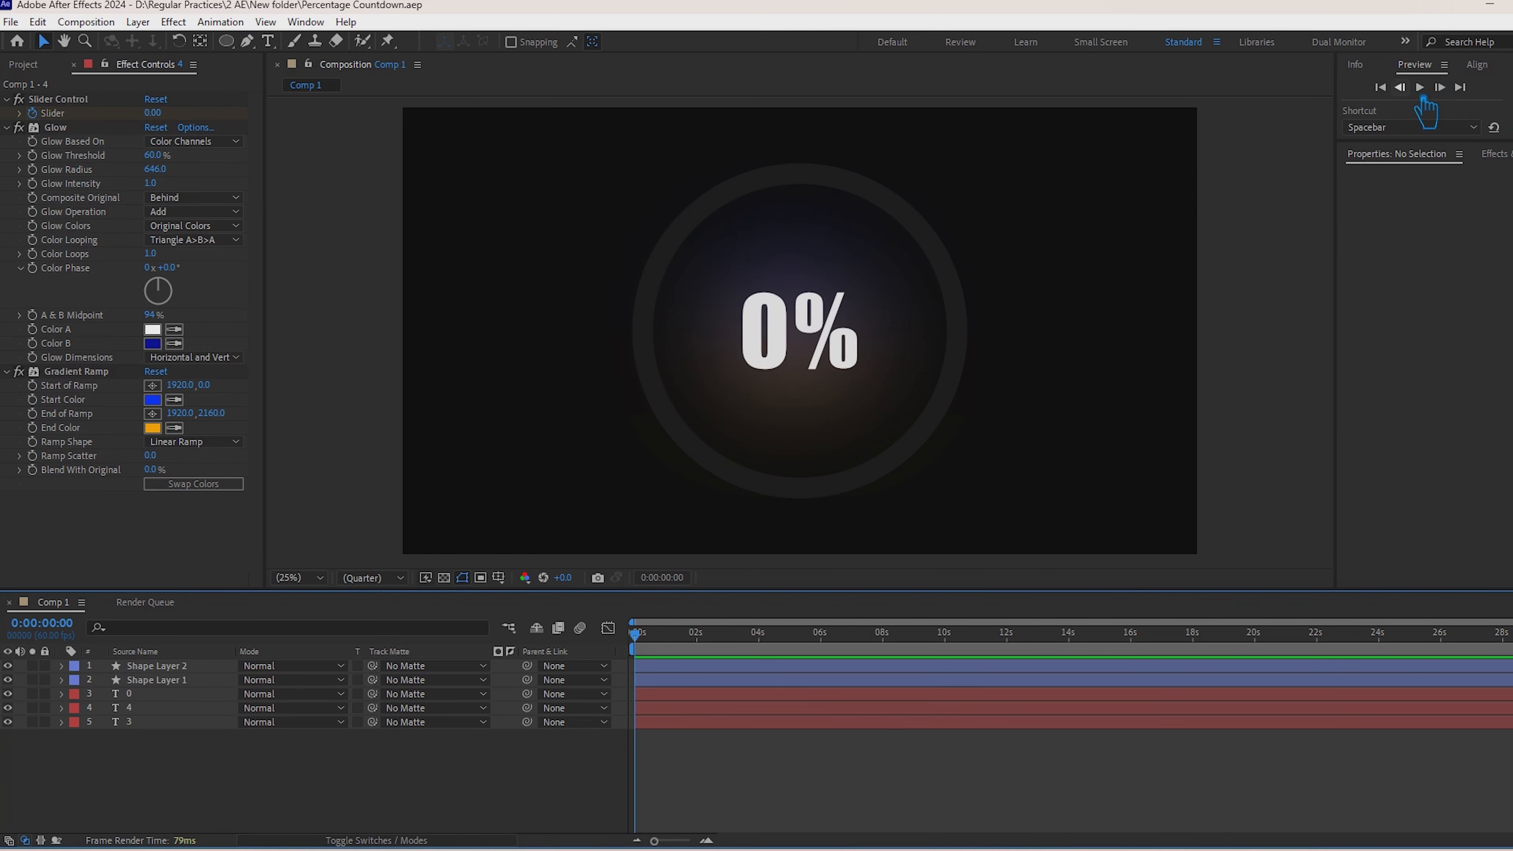
{"action": "left_click", "coordinate": [1419, 87]}
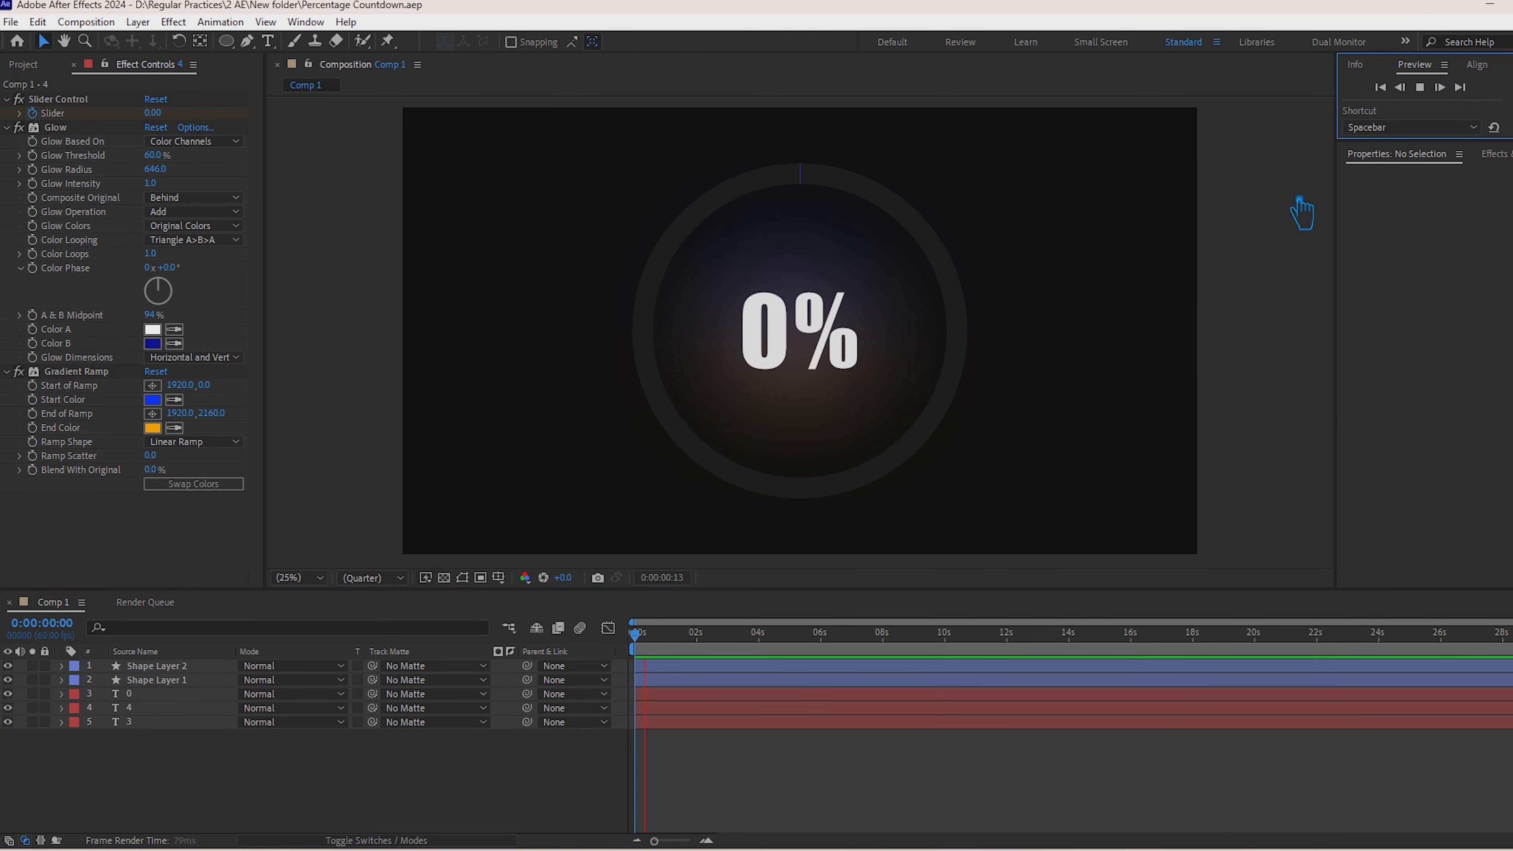
{"action": "left_click", "coordinate": [1298, 200]}
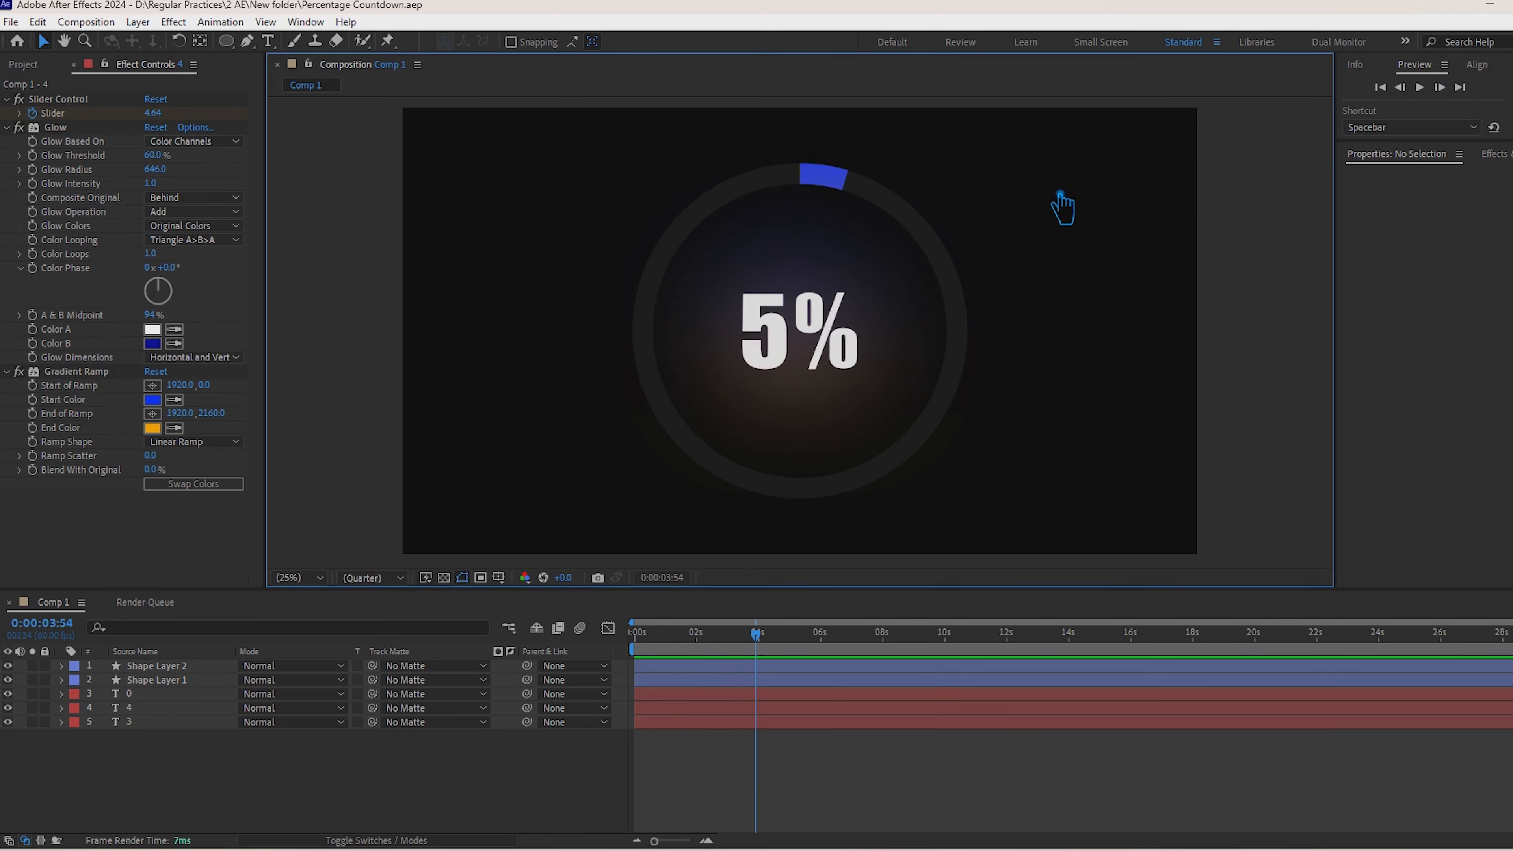
Step: Set the Line Cap of Shape Layer 2's ellipse stroke to Round Cap and preview the animation
{"action": "left_click", "coordinate": [170, 666]}
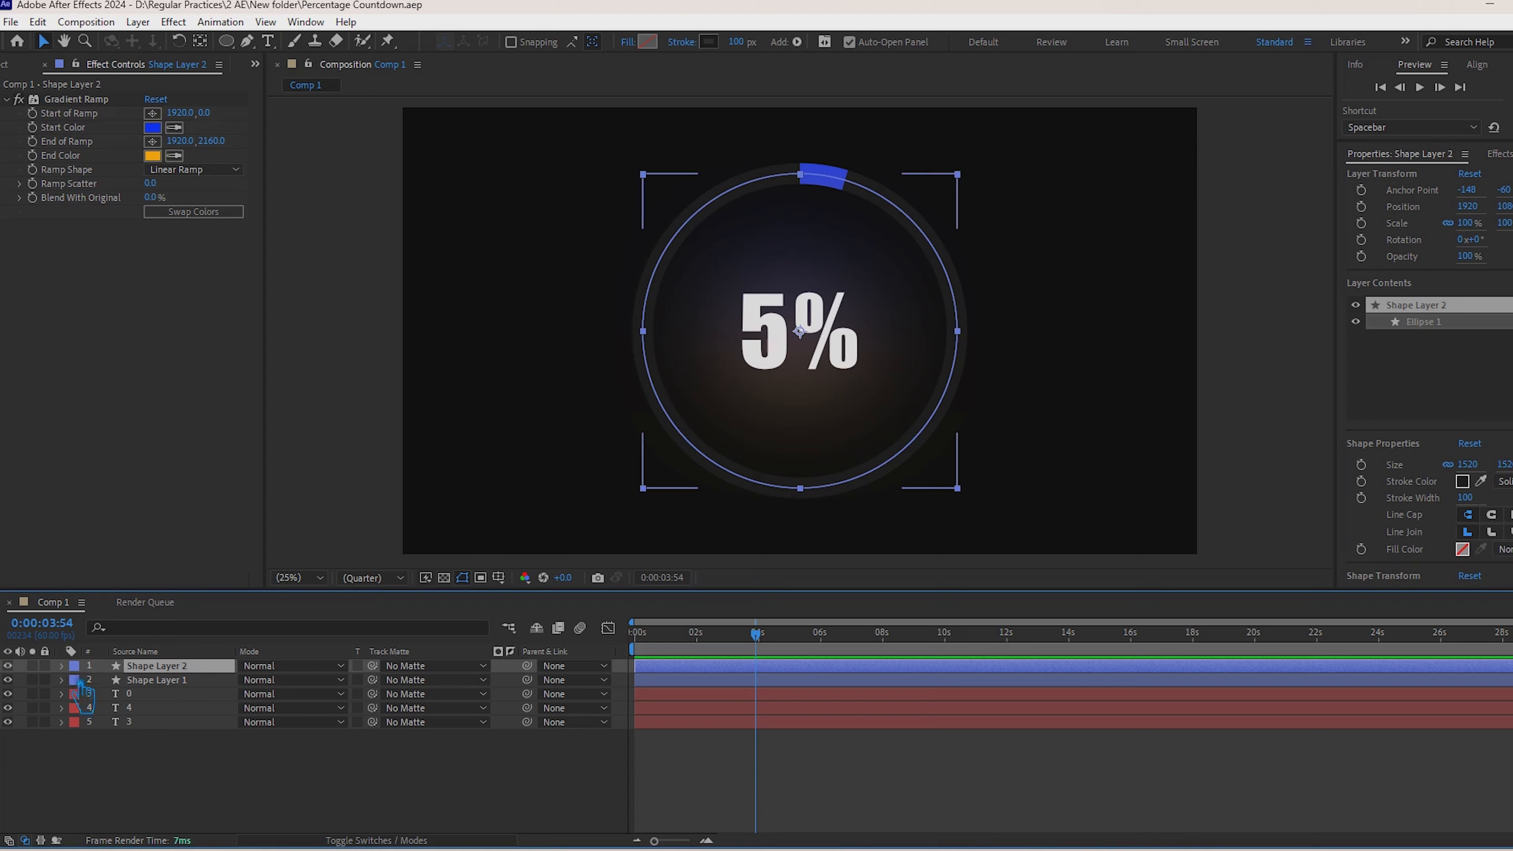
{"action": "left_click", "coordinate": [61, 666]}
{"action": "left_click", "coordinate": [77, 708]}
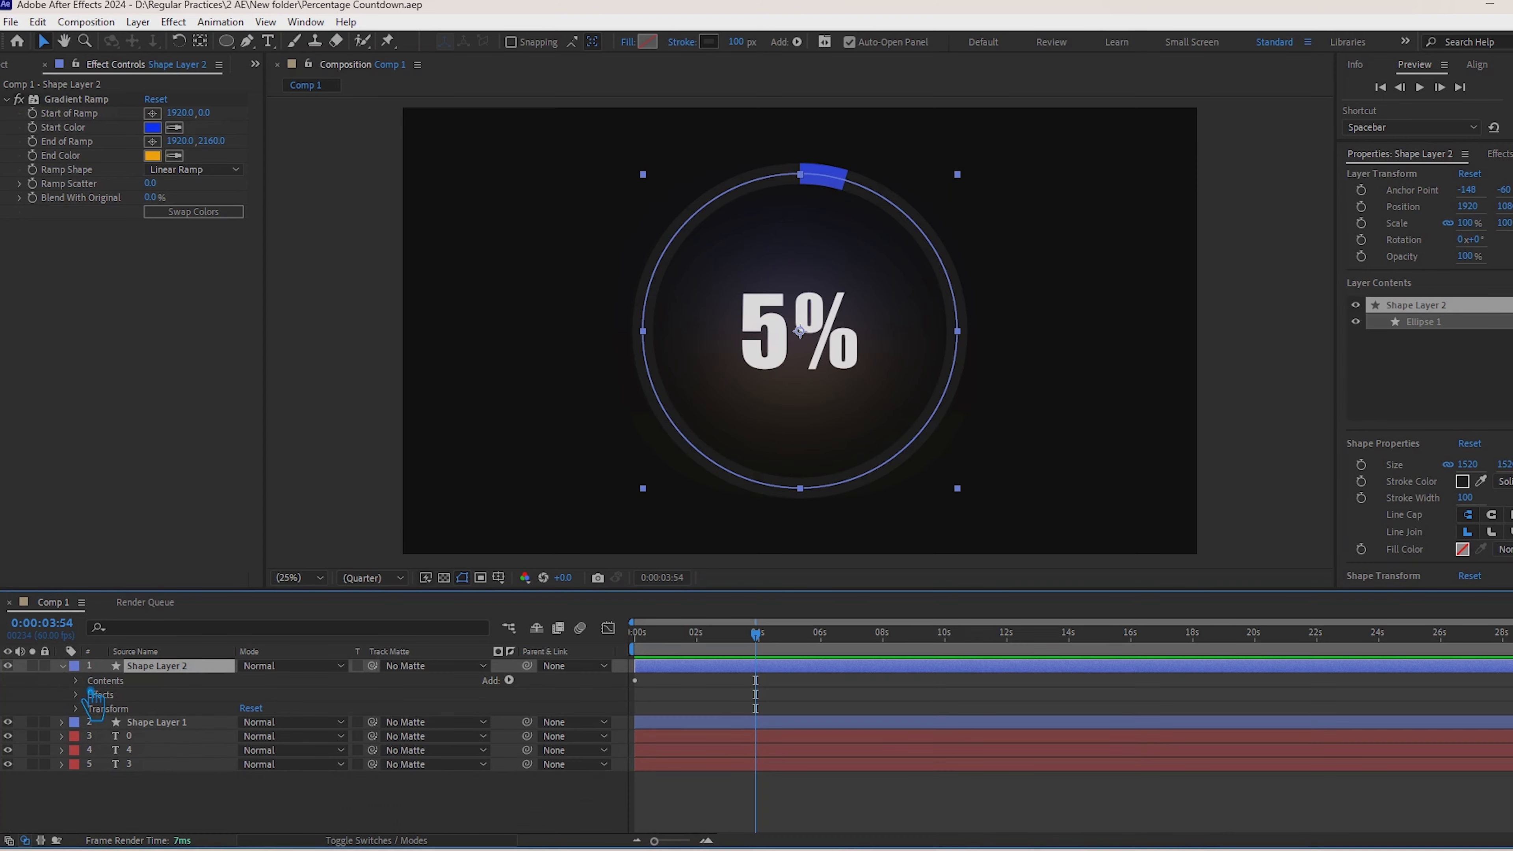
{"action": "left_click", "coordinate": [76, 681]}
{"action": "left_click", "coordinate": [91, 694]}
{"action": "left_click", "coordinate": [332, 725]}
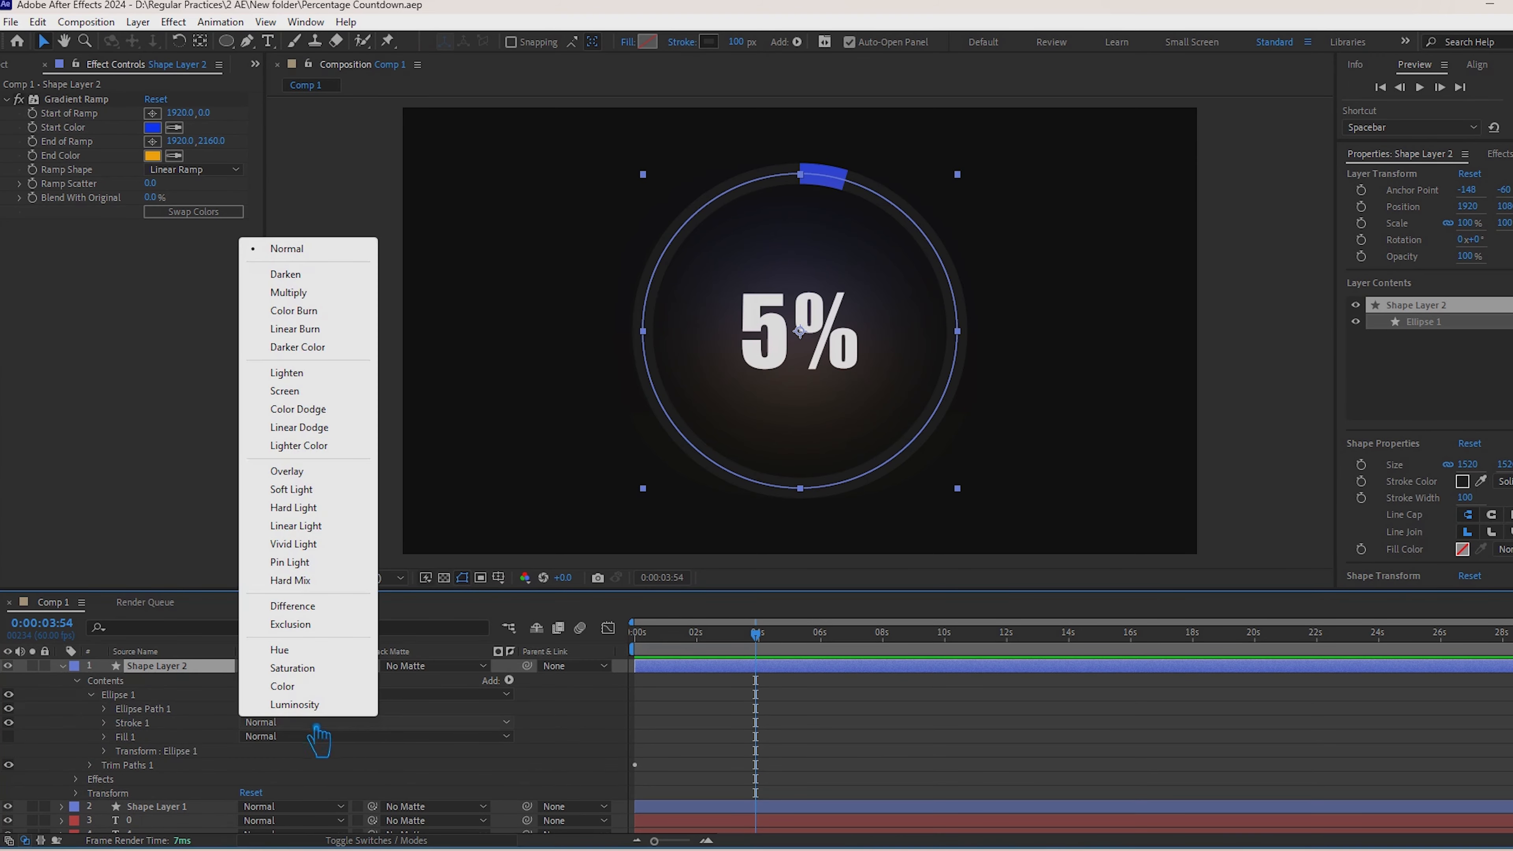
{"action": "left_click", "coordinate": [111, 731]}
{"action": "left_click", "coordinate": [105, 724]}
{"action": "scroll", "coordinate": [117, 732], "scroll_direction": "down", "scroll_amount": 1}
{"action": "left_click", "coordinate": [331, 756]}
{"action": "left_click", "coordinate": [294, 792]}
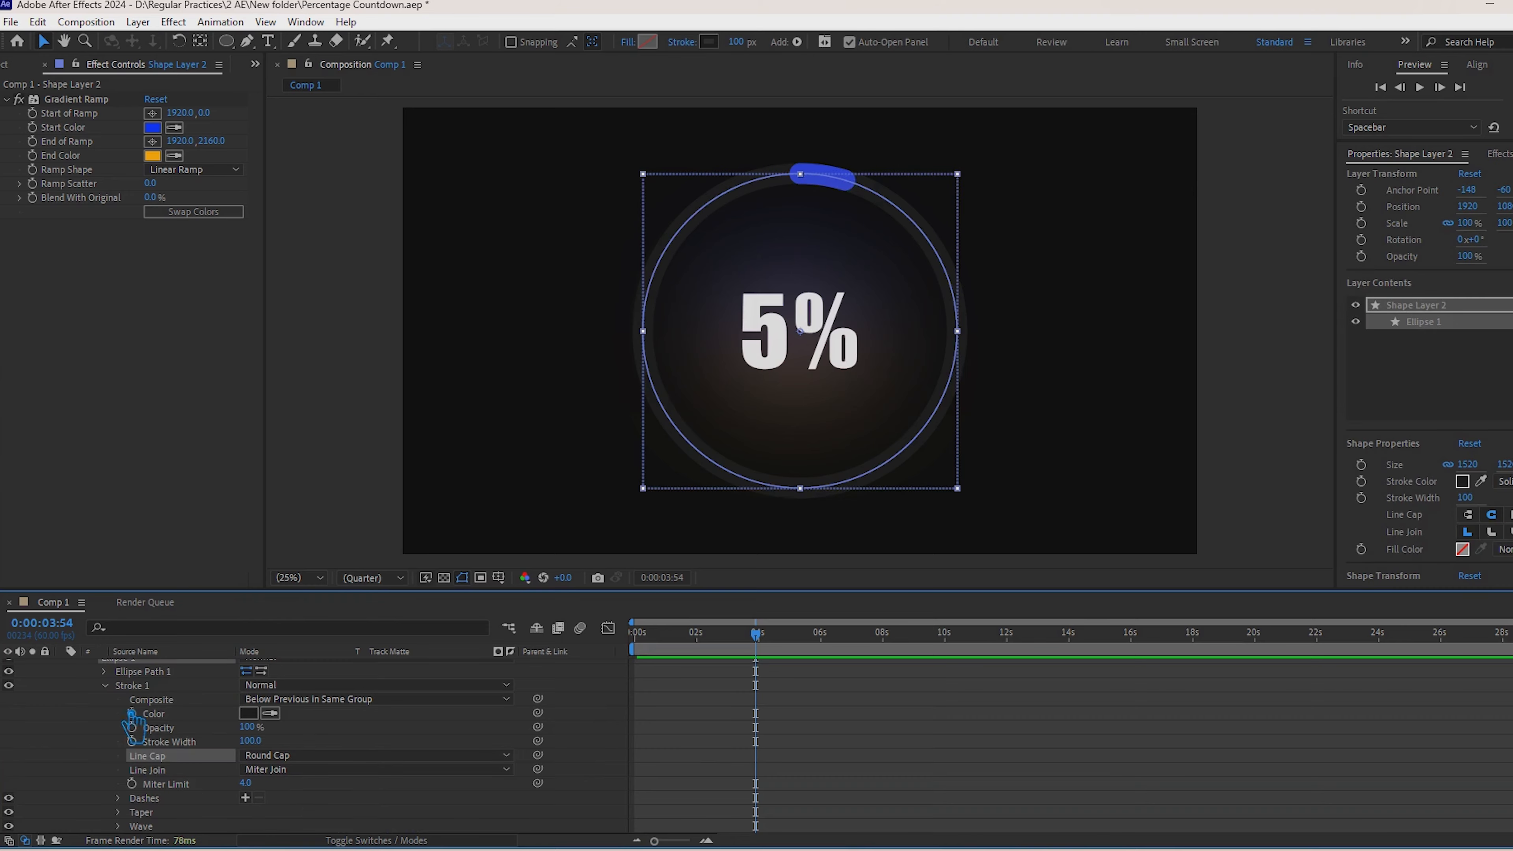
{"action": "key", "text": "space"}
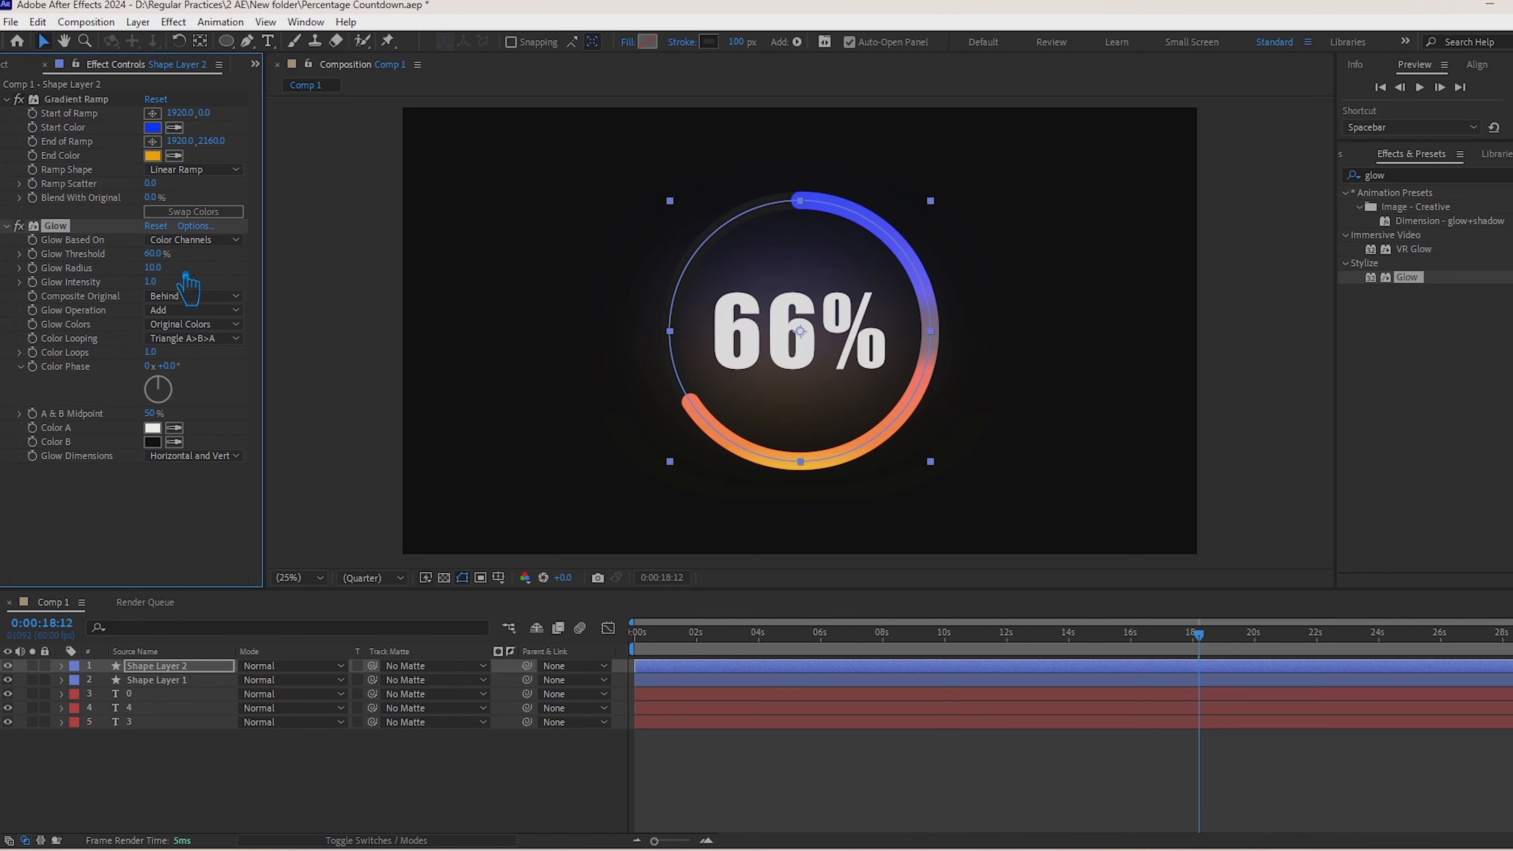
Step: Set the Glow Radius of Shape Layer 2 to 271
{"action": "left_click_drag", "start_coordinate": [185, 277], "coordinate": [672, 361]}
{"action": "left_click_drag", "start_coordinate": [503, 370], "coordinate": [450, 370]}
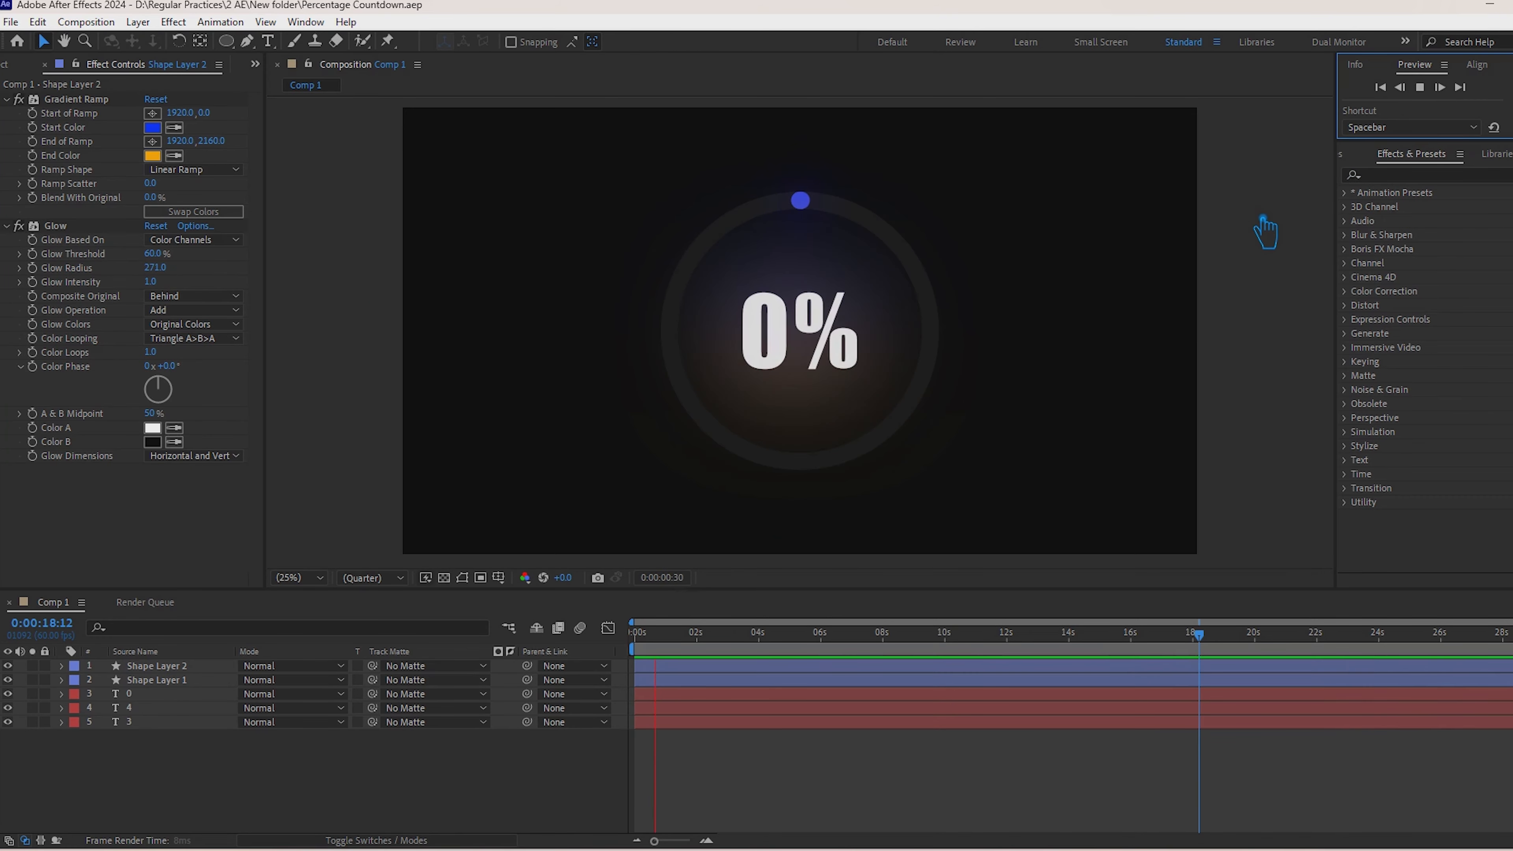